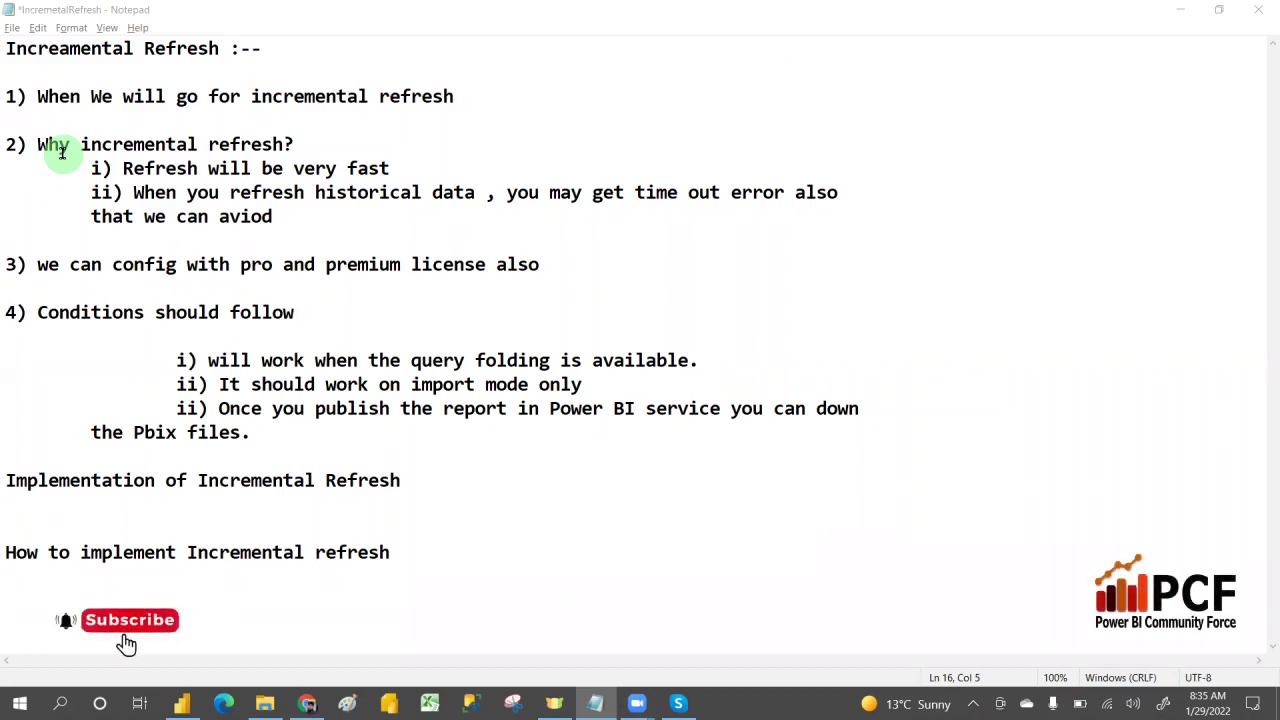
drag(40, 96, 445, 96)
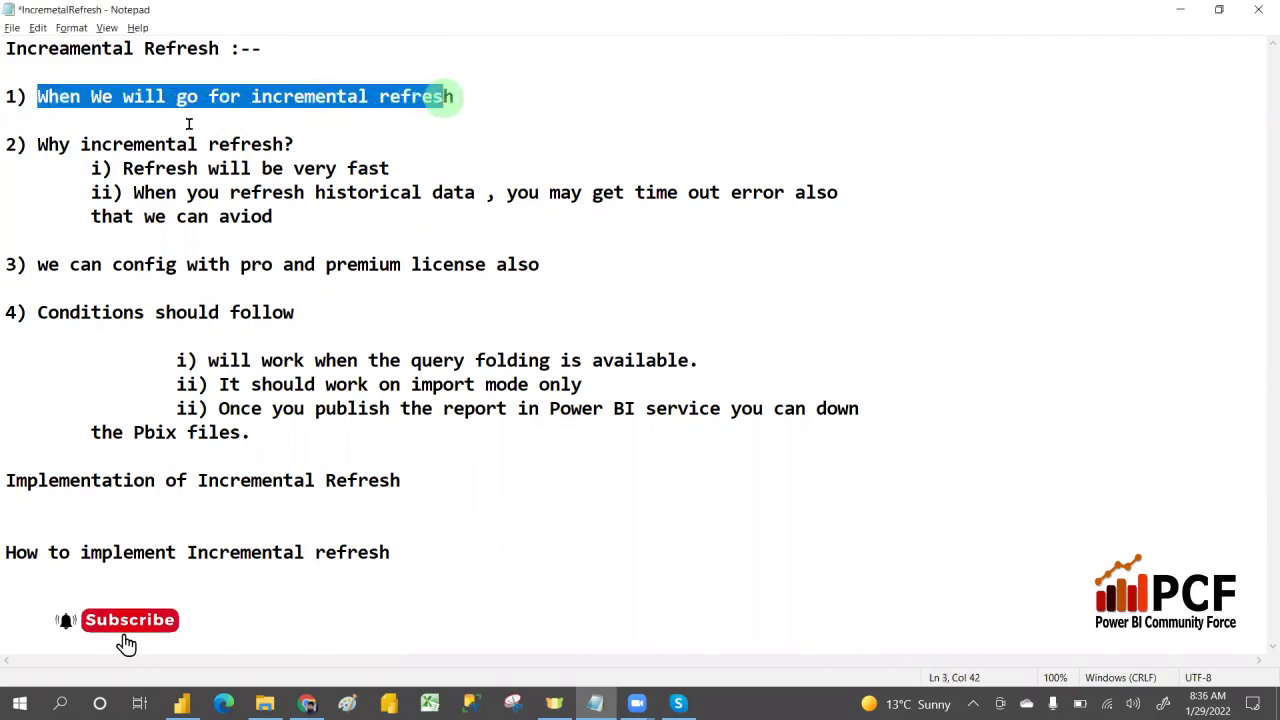
drag(38, 144, 305, 149)
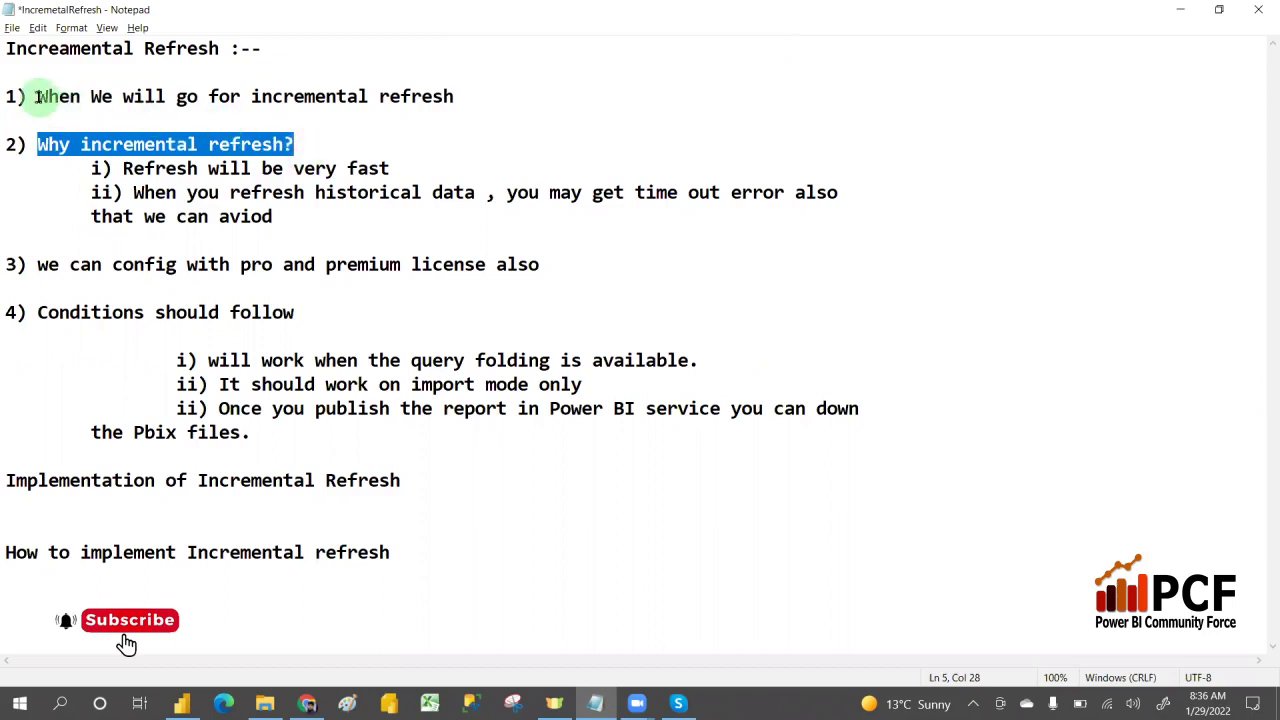
drag(37, 96, 462, 91)
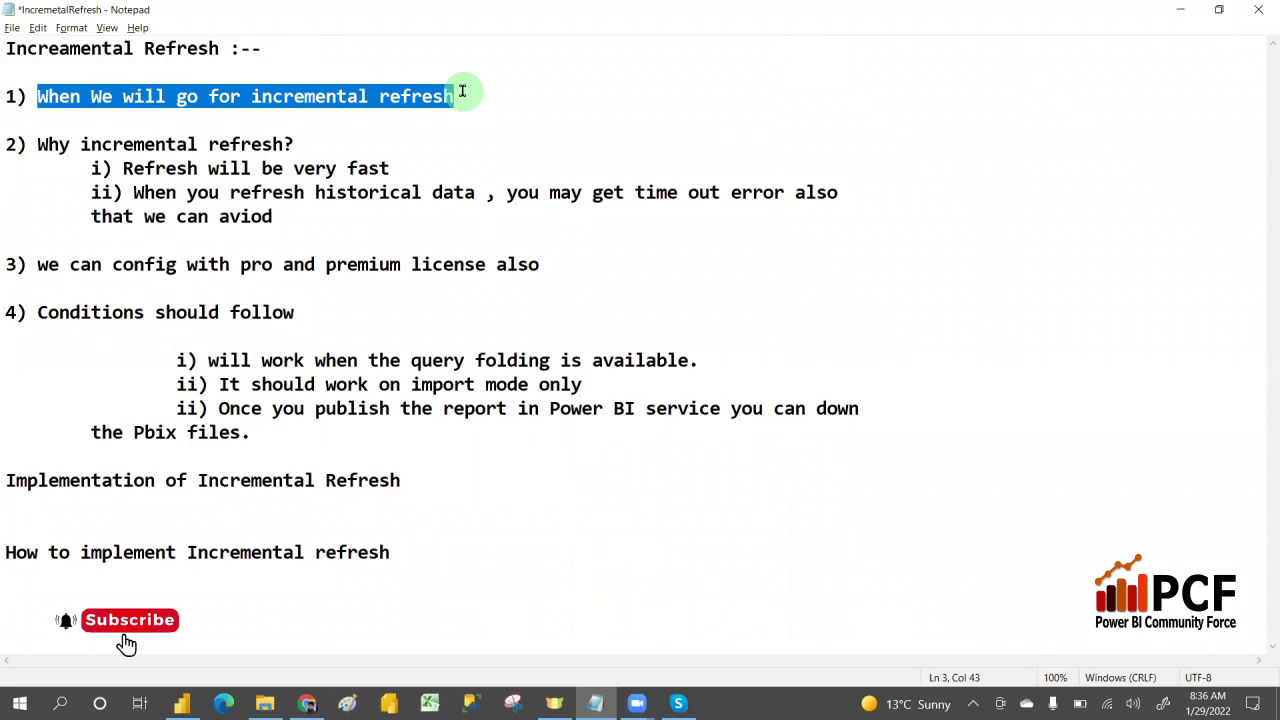
Step: Open a blank workbook in Excel and dismiss the Office activation wizard
key(alt+Tab)
key(Tab)
key(Tab)
key(Tab)
key(Tab)
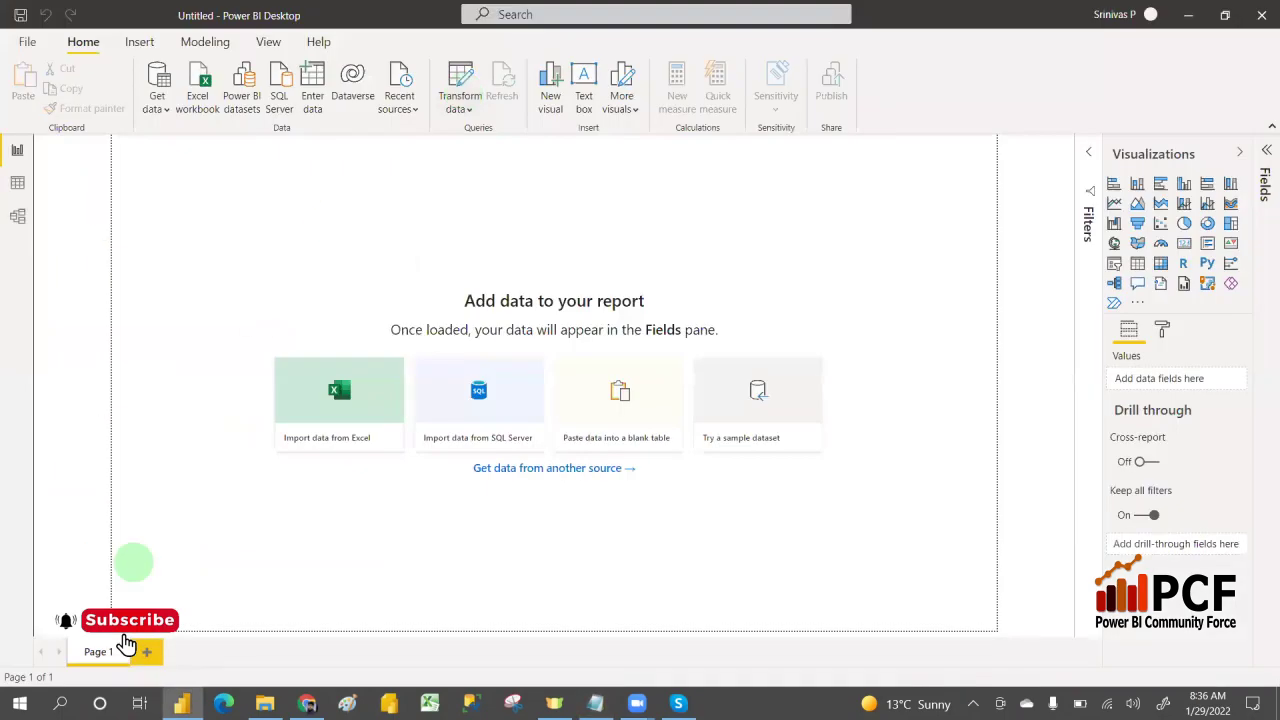
click(429, 703)
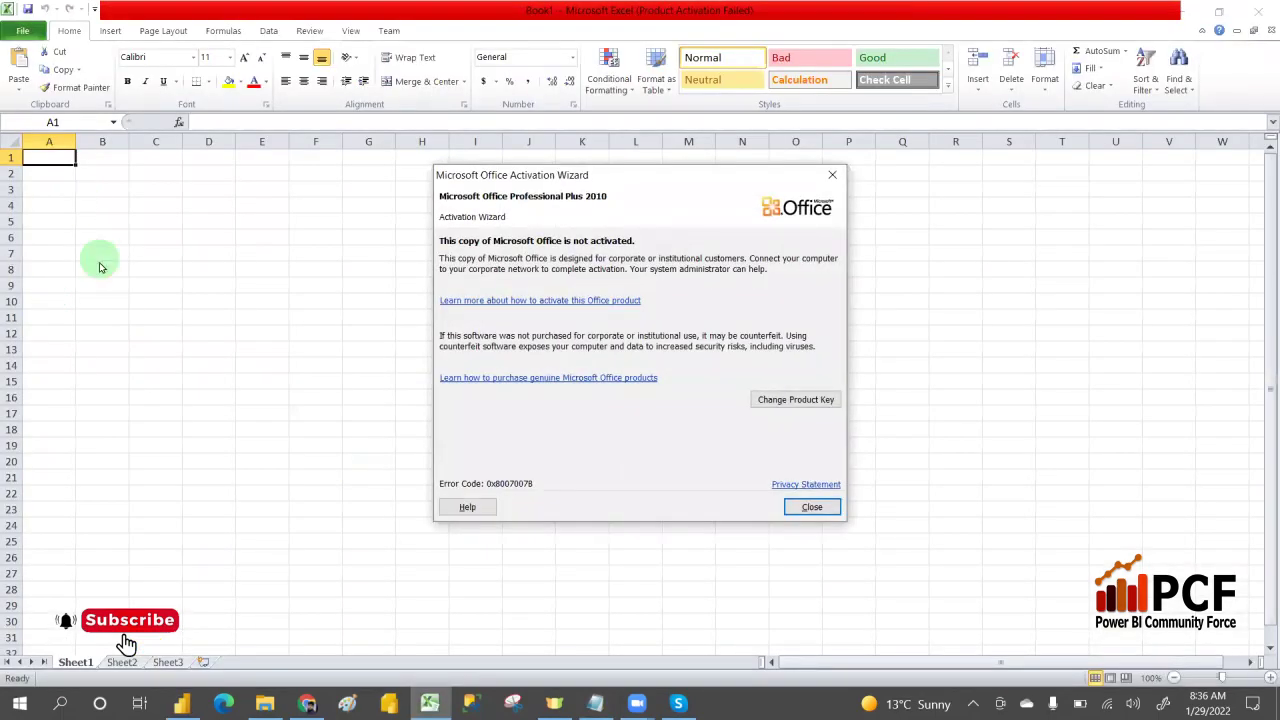
click(811, 508)
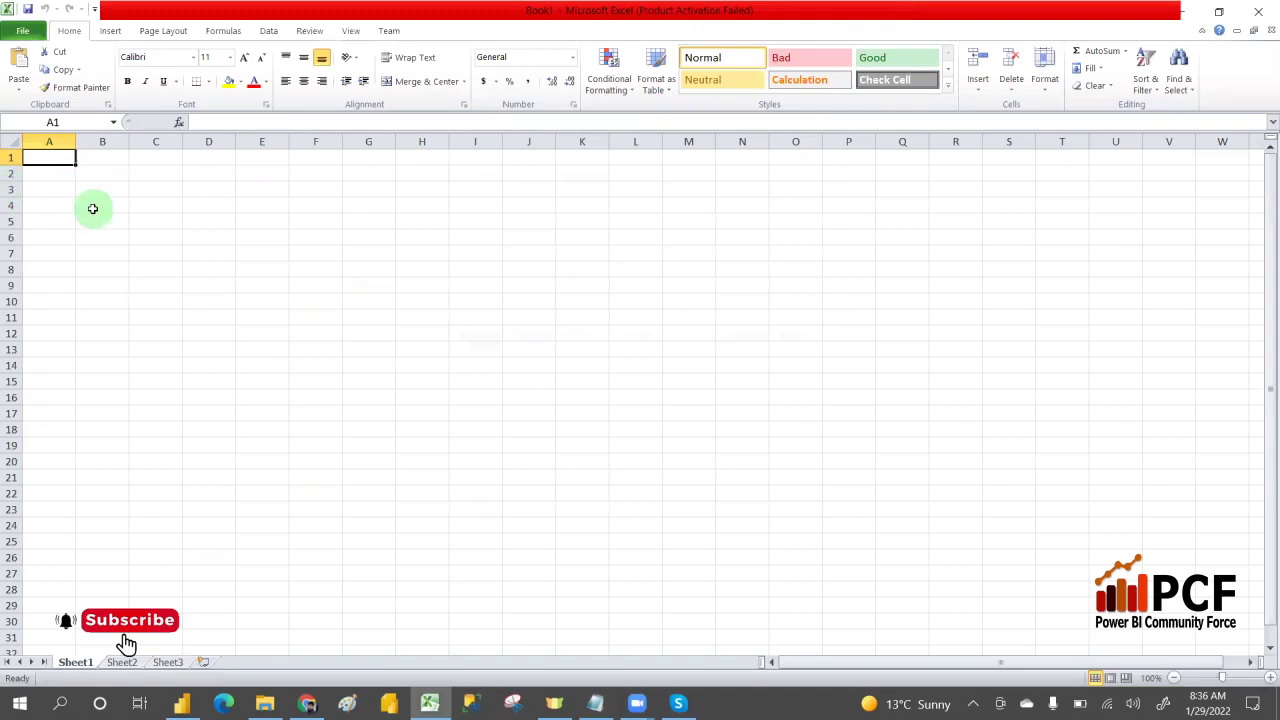
key(alt+Tab)
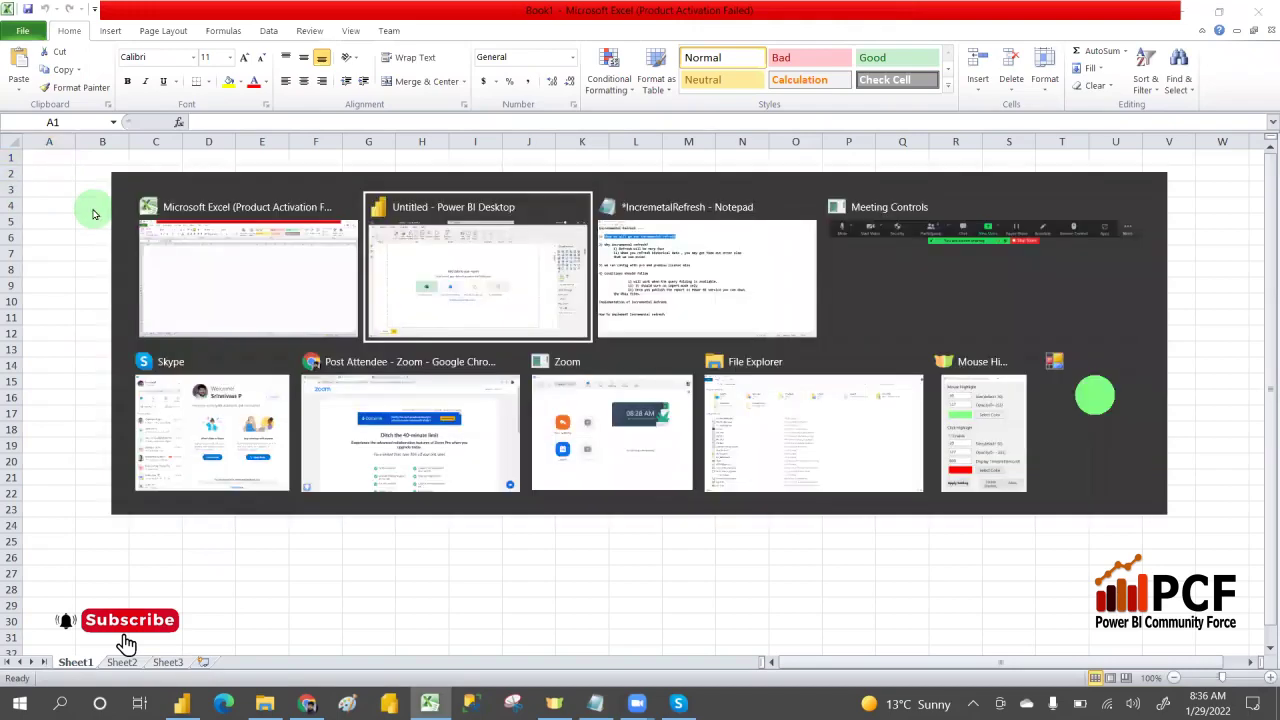
key(alt+Tab)
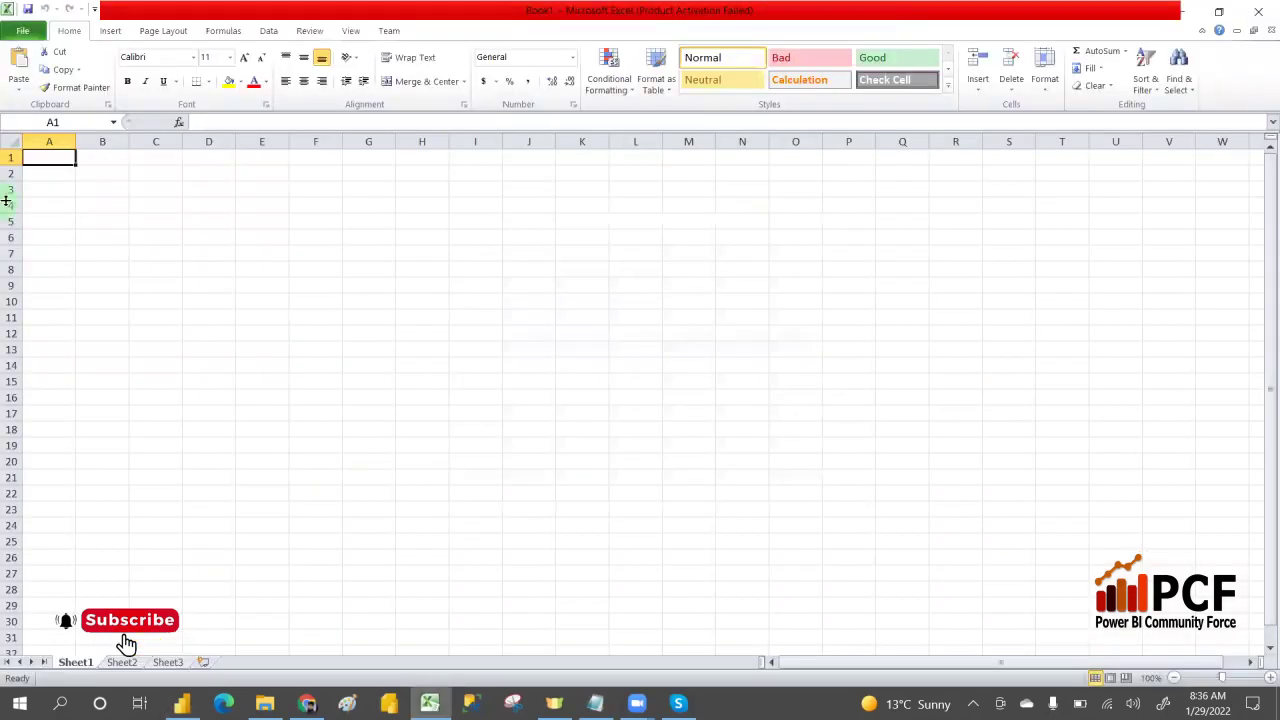
Step: Enter the date 1/29/2020 in cell A2 of Sheet1
click(66, 216)
click(56, 172)
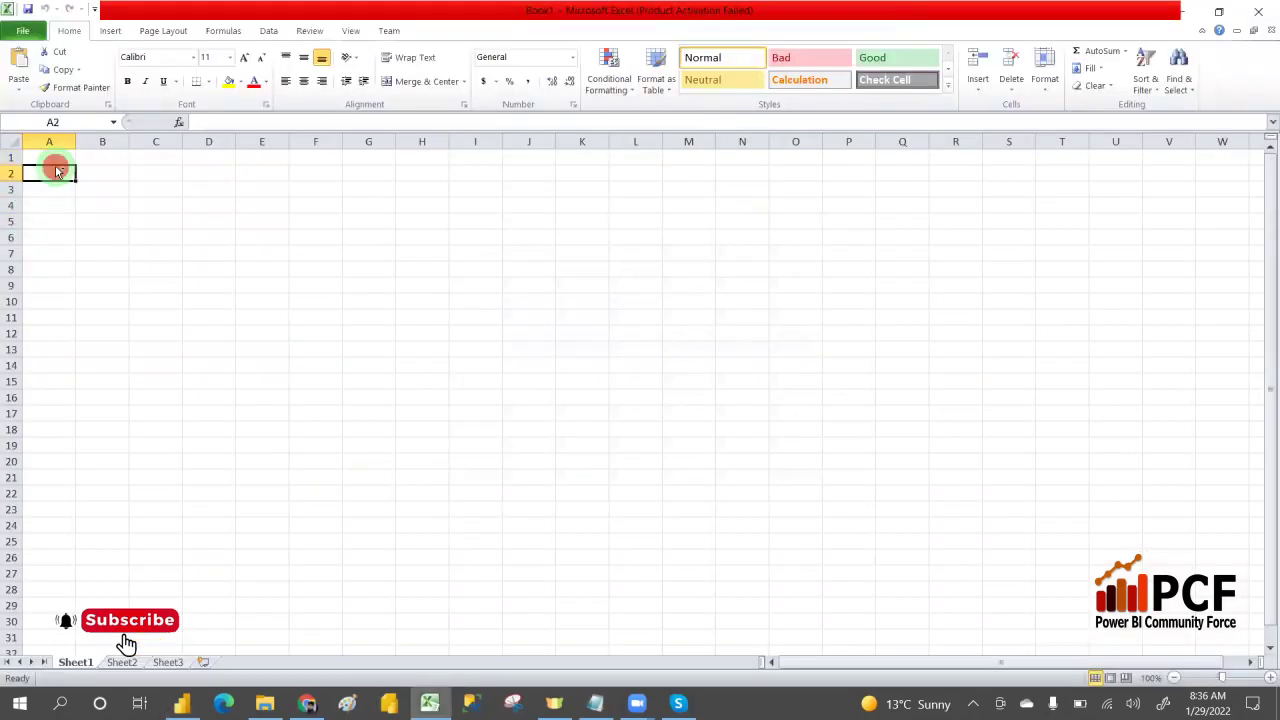
key(ctrl+semicolon)
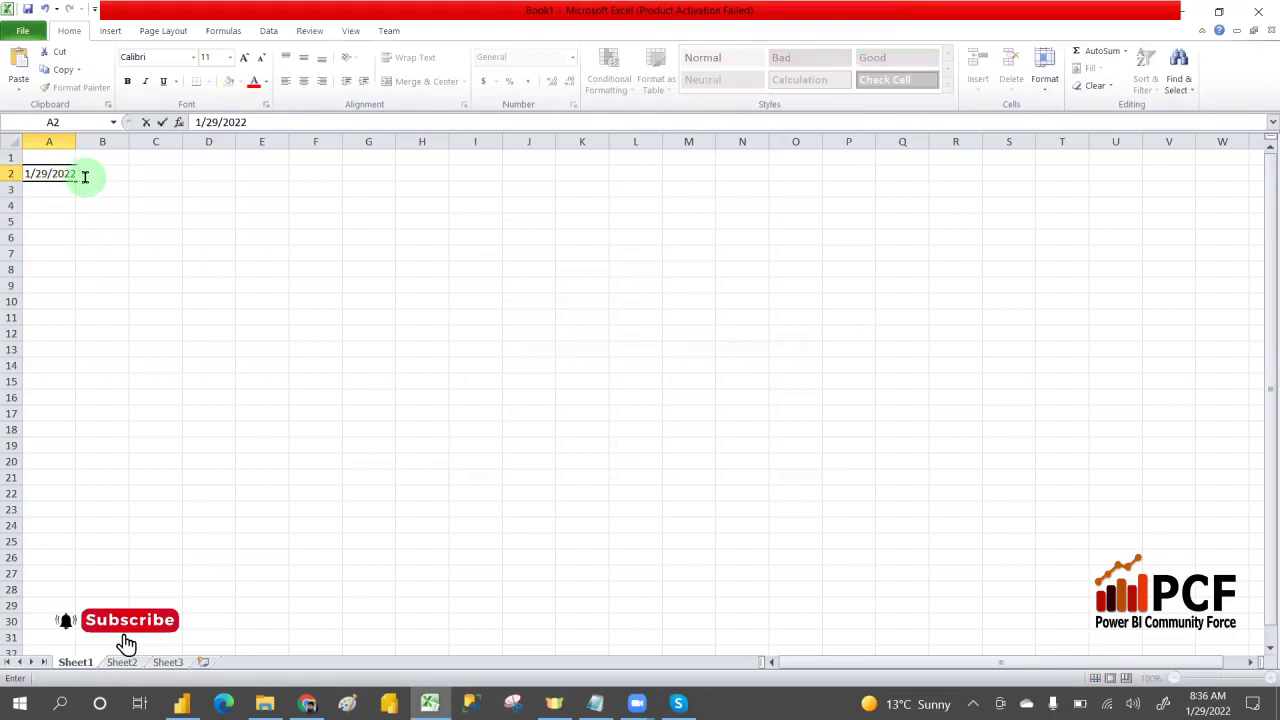
key(BackSpace)
key(BackSpace)
text(20)
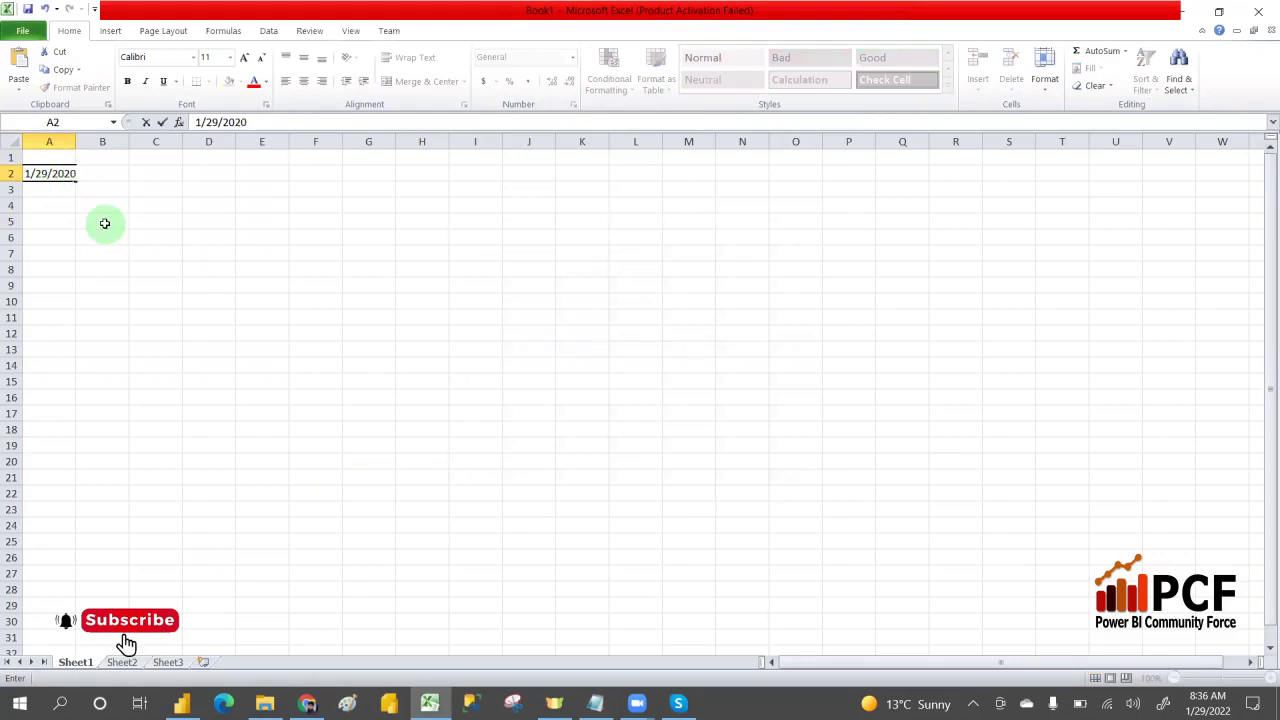
click(72, 168)
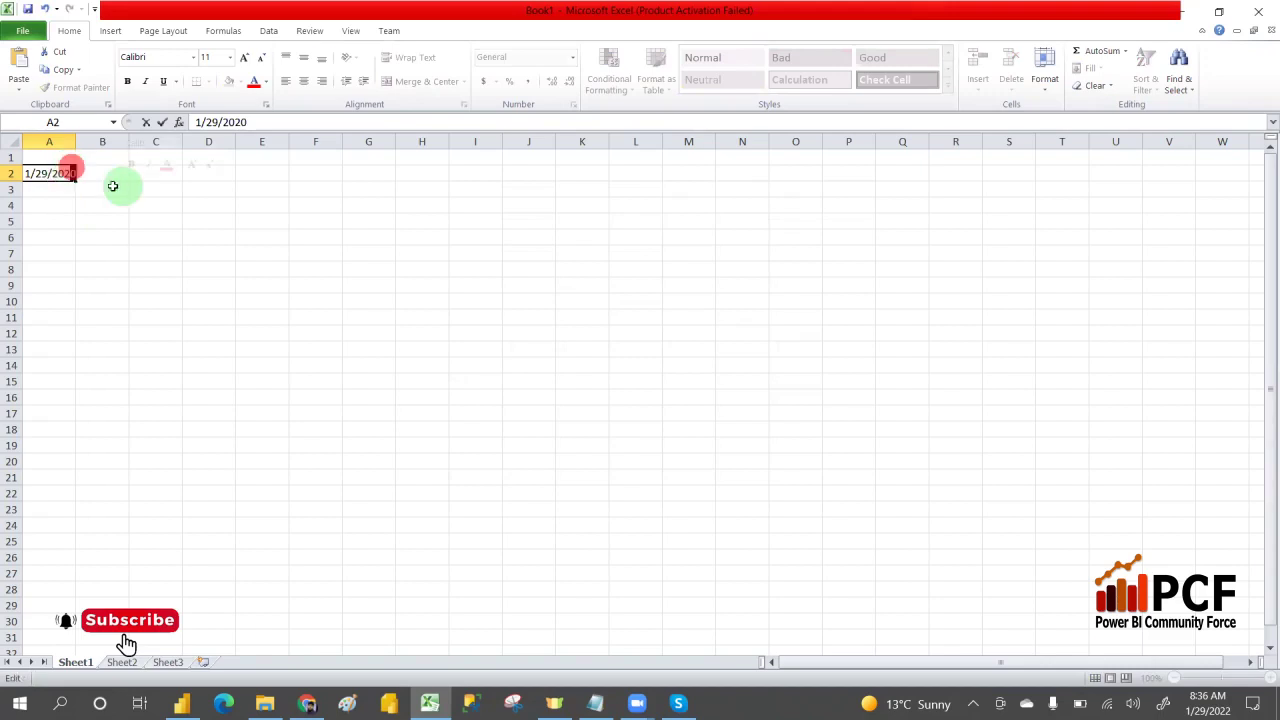
click(121, 185)
Step: Fill the date in A2 down as a daily series to cell A21, ending at 2/17/2020
click(66, 177)
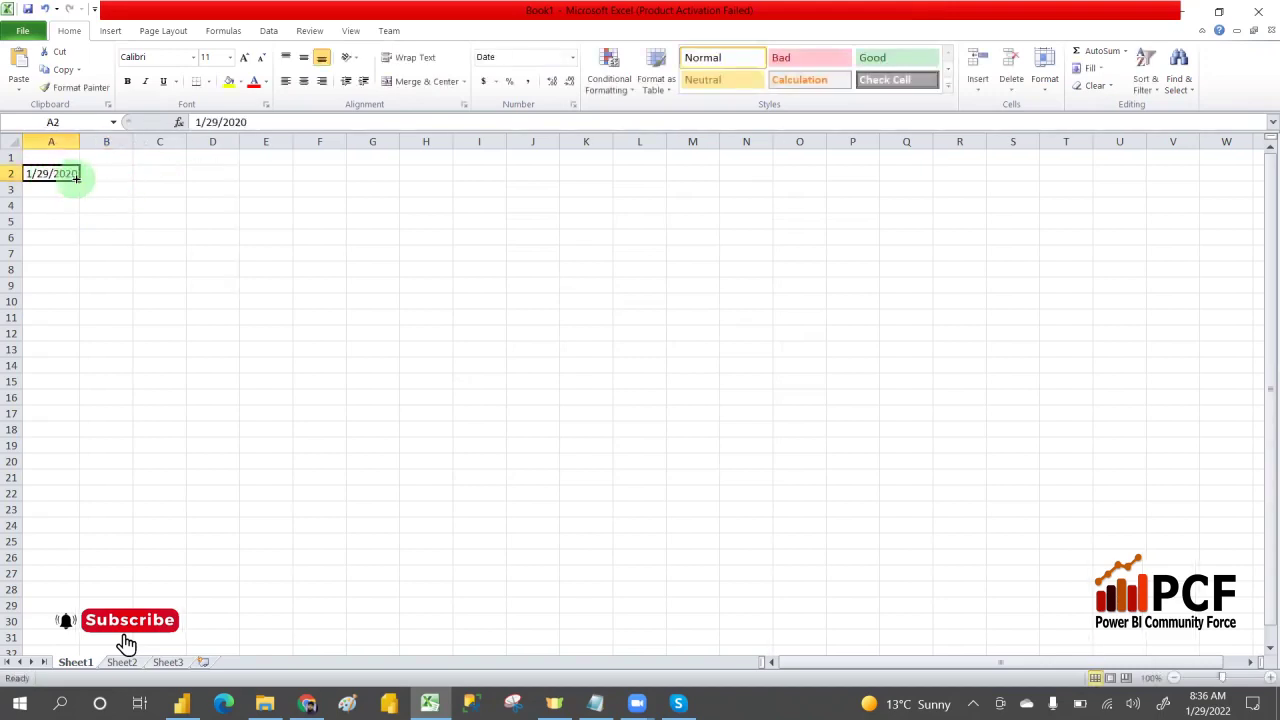
drag(78, 181, 80, 389)
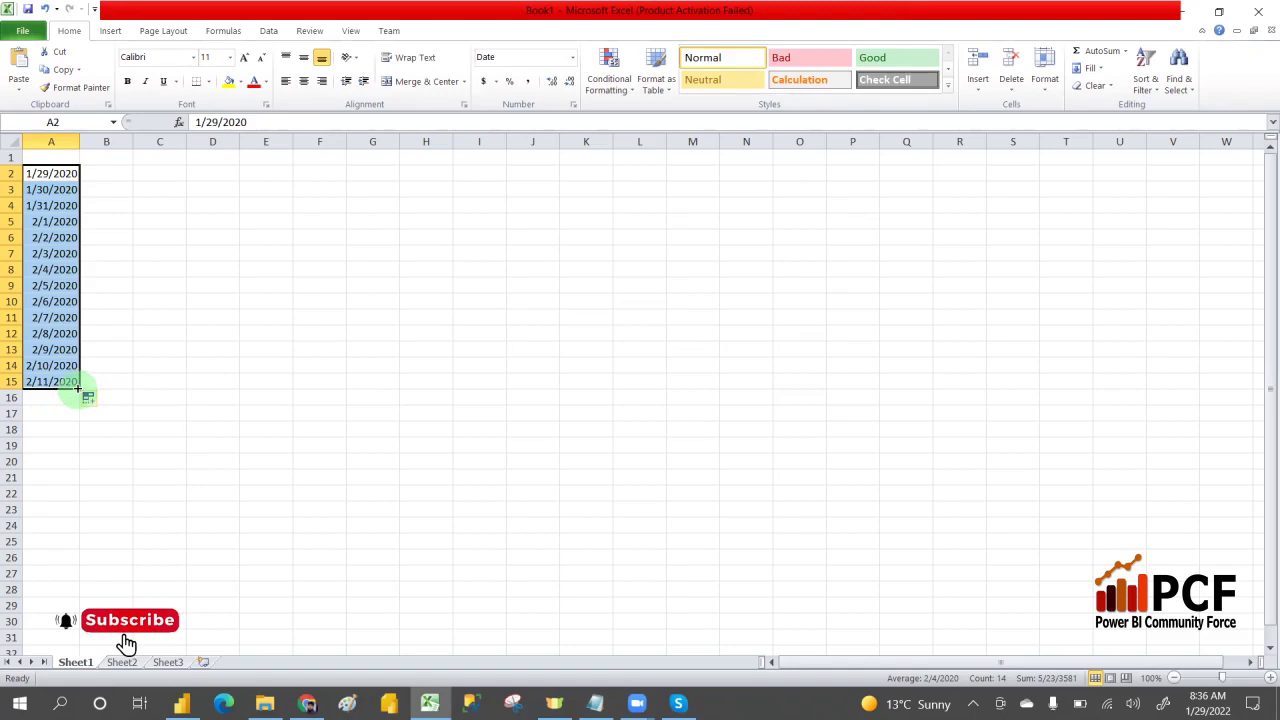
drag(79, 388, 78, 478)
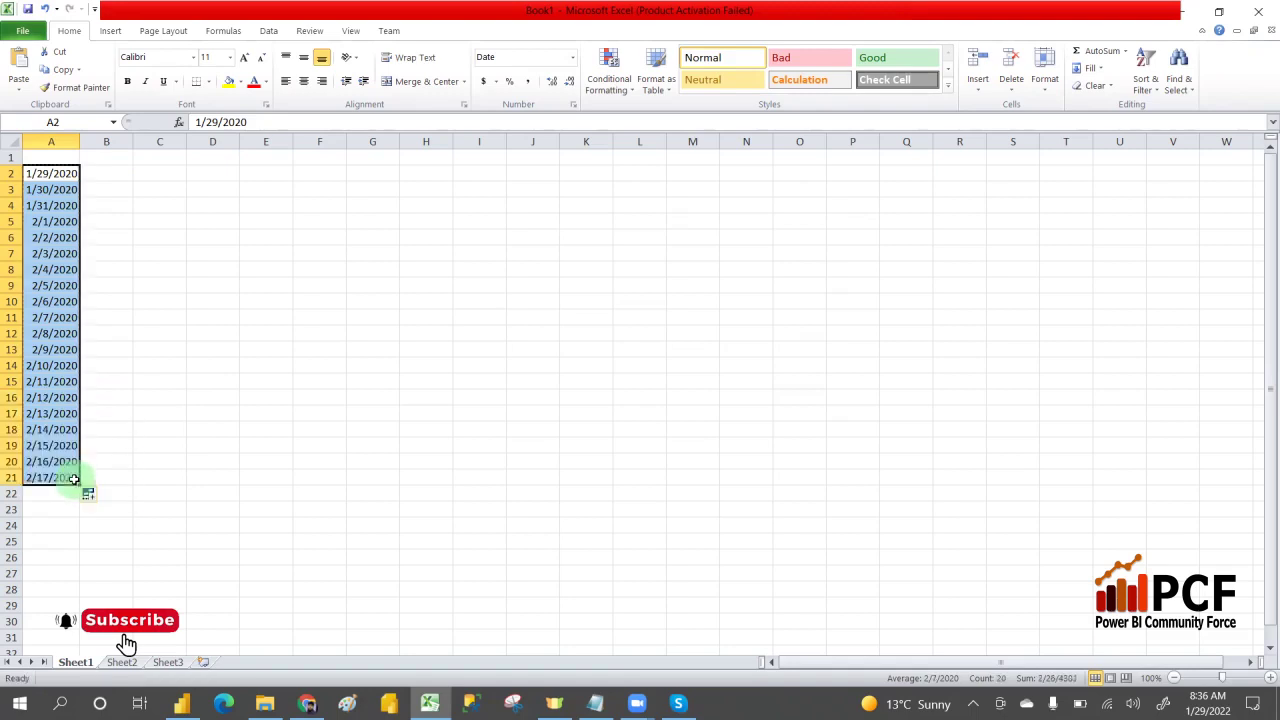
click(166, 435)
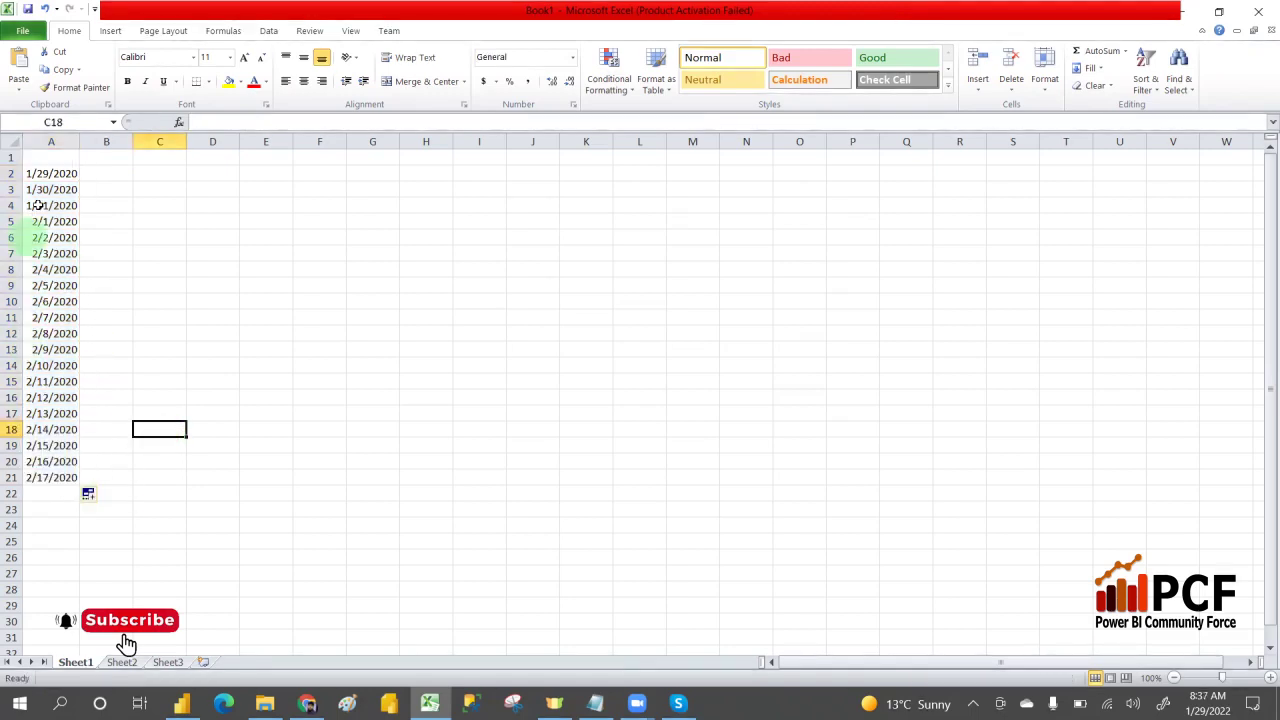
Step: Extend the daily date series in column A from A20 down to A25, ending at 2/21/2020
drag(49, 174, 436, 420)
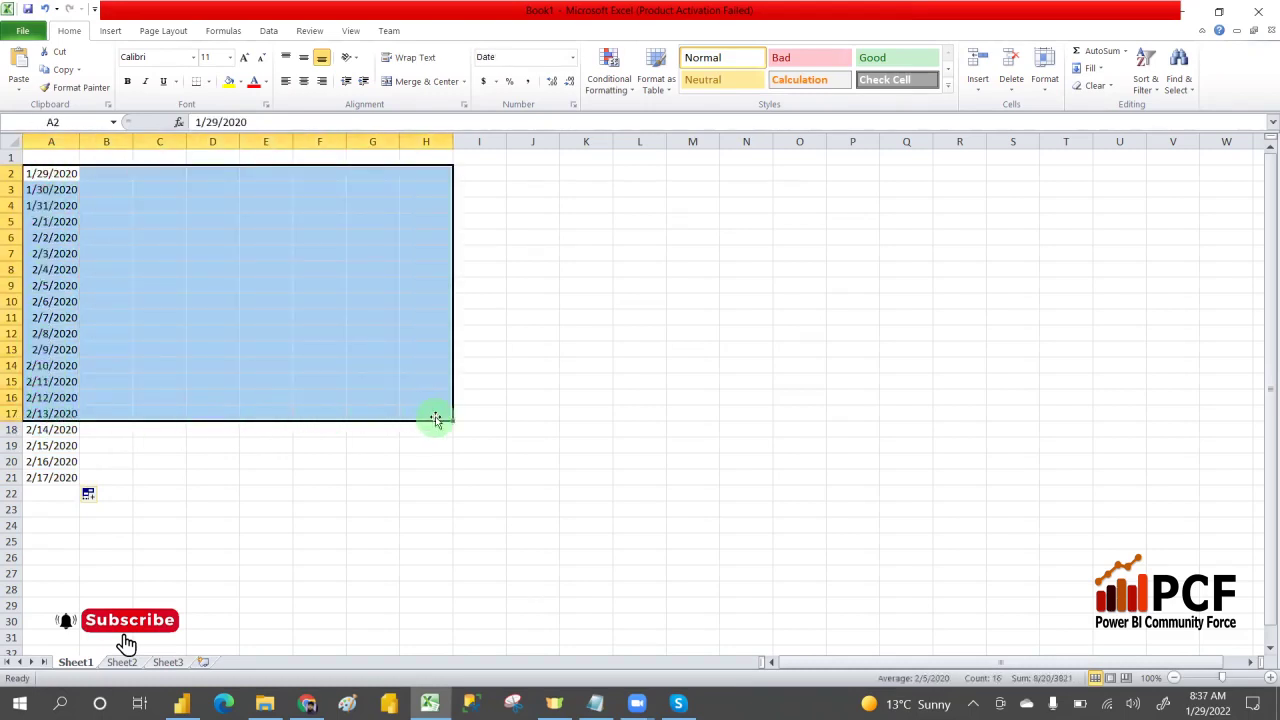
click(48, 450)
click(64, 460)
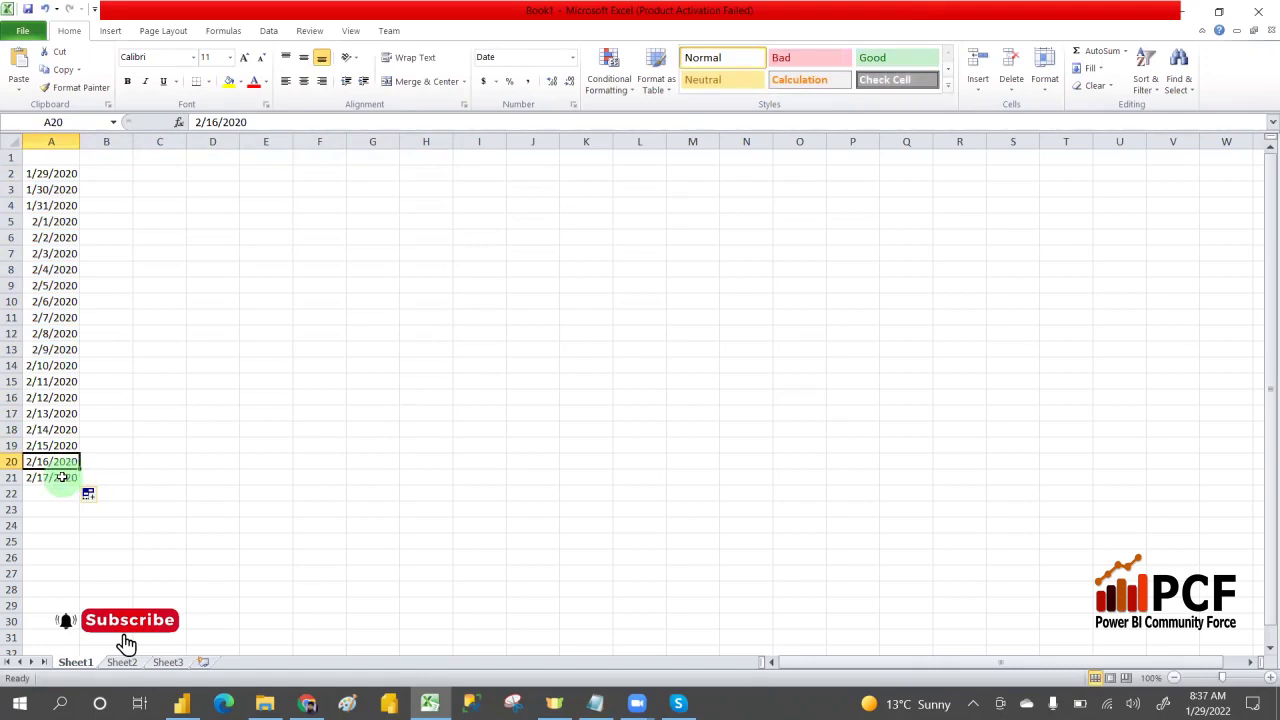
click(62, 478)
click(55, 462)
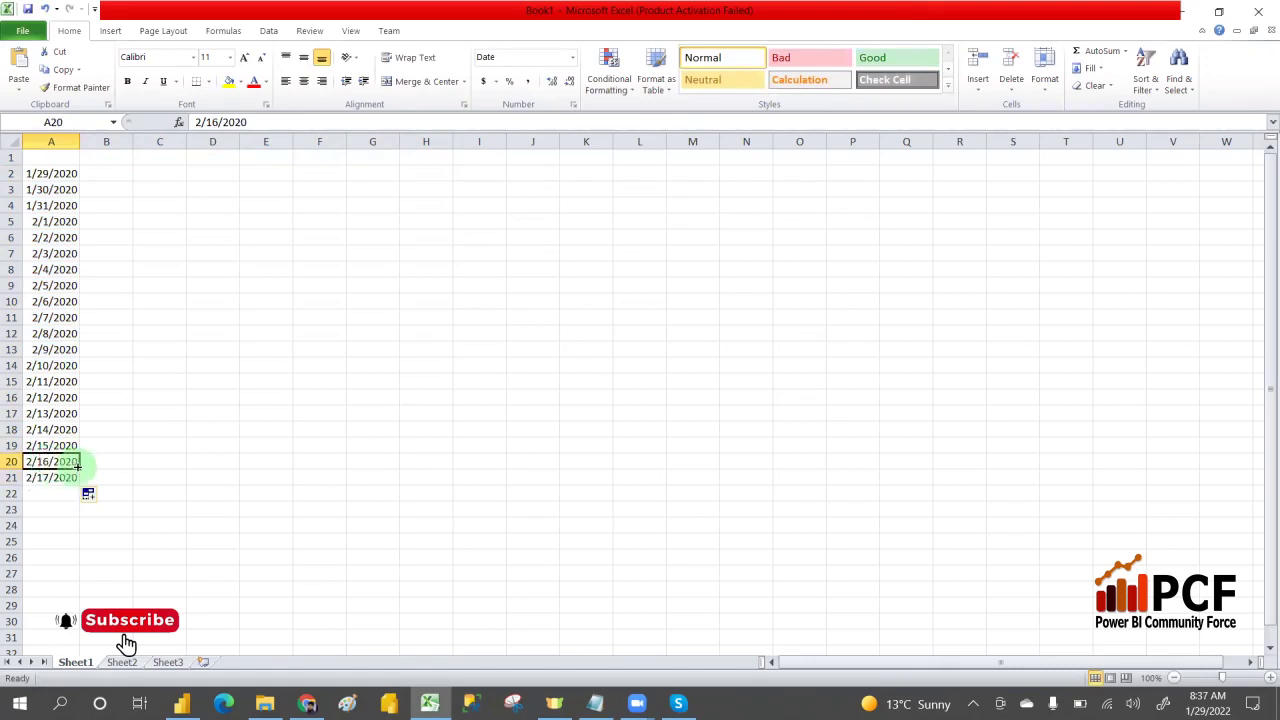
drag(77, 466, 70, 541)
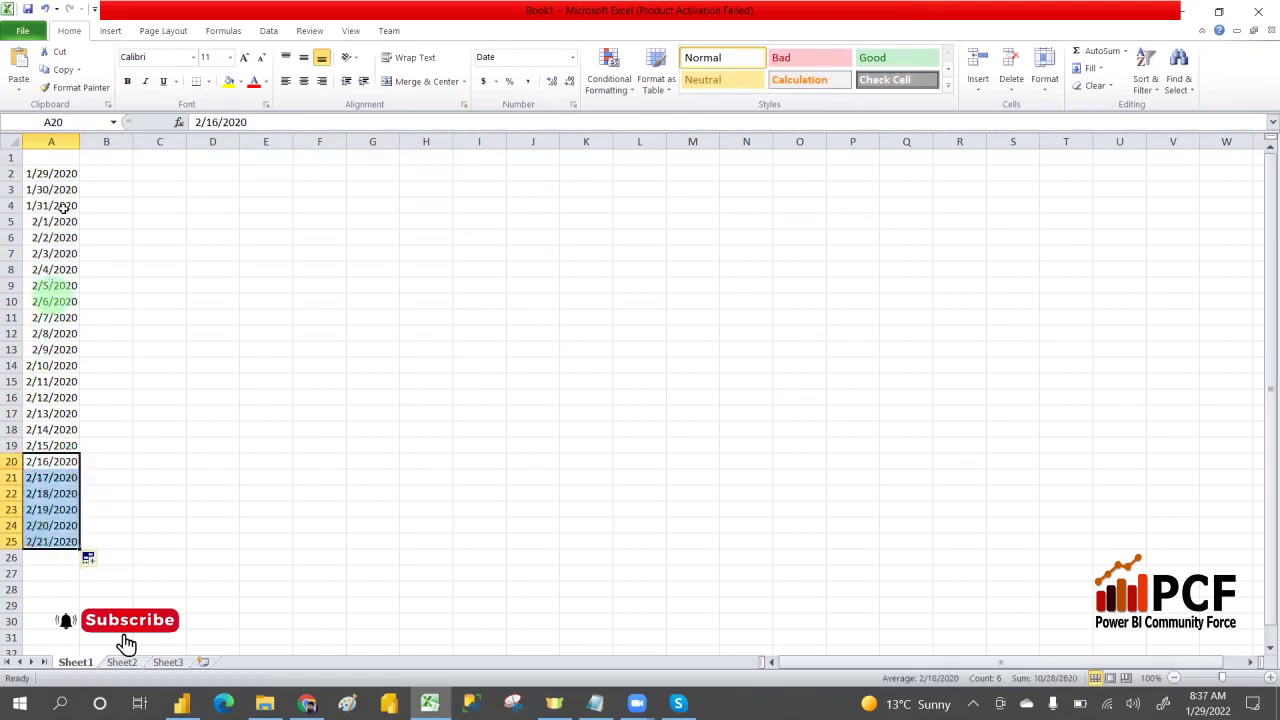
Step: Switch back to the IncremetalRefresh notes in Notepad and highlight the remark about the time out error
drag(48, 173, 45, 470)
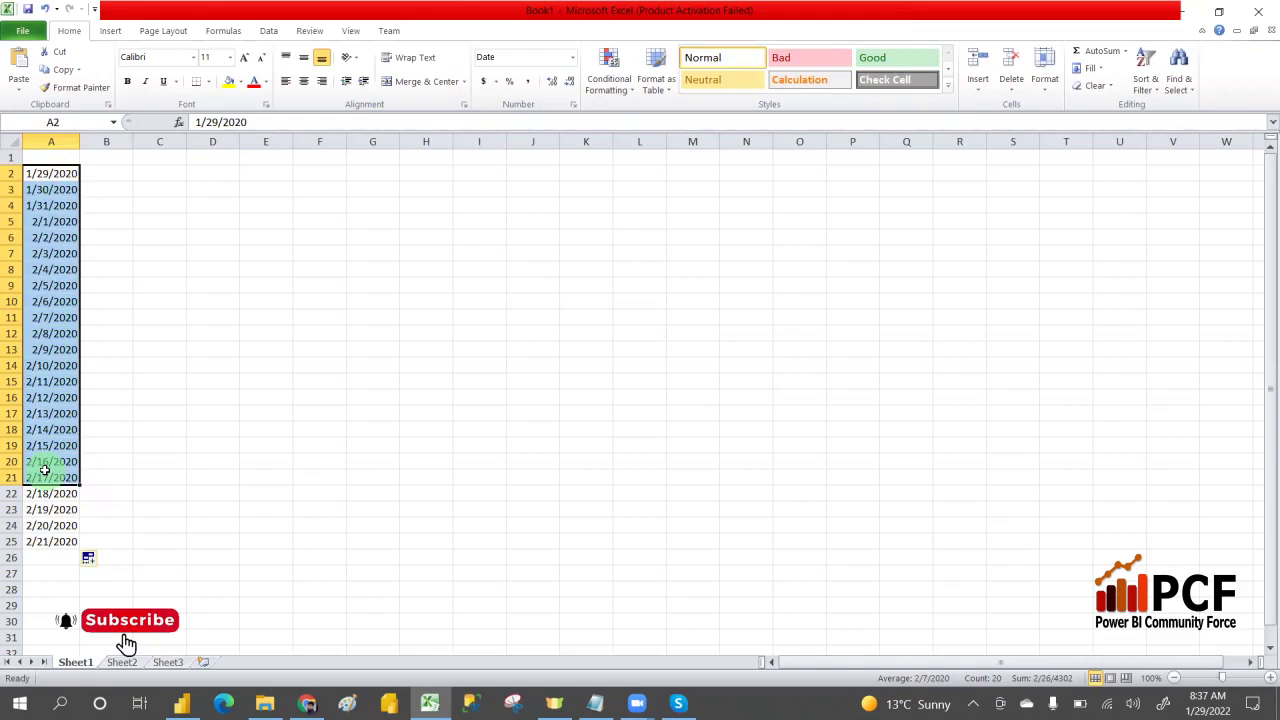
key(alt+Tab)
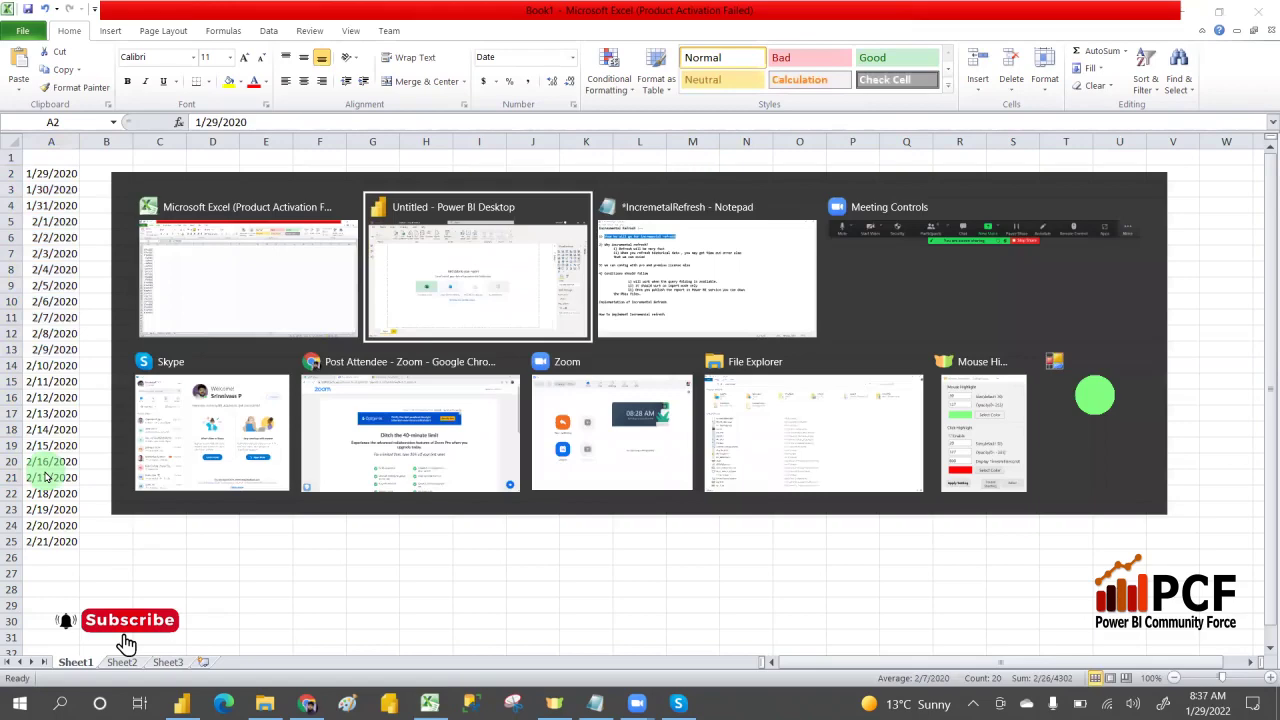
key(alt+Tab)
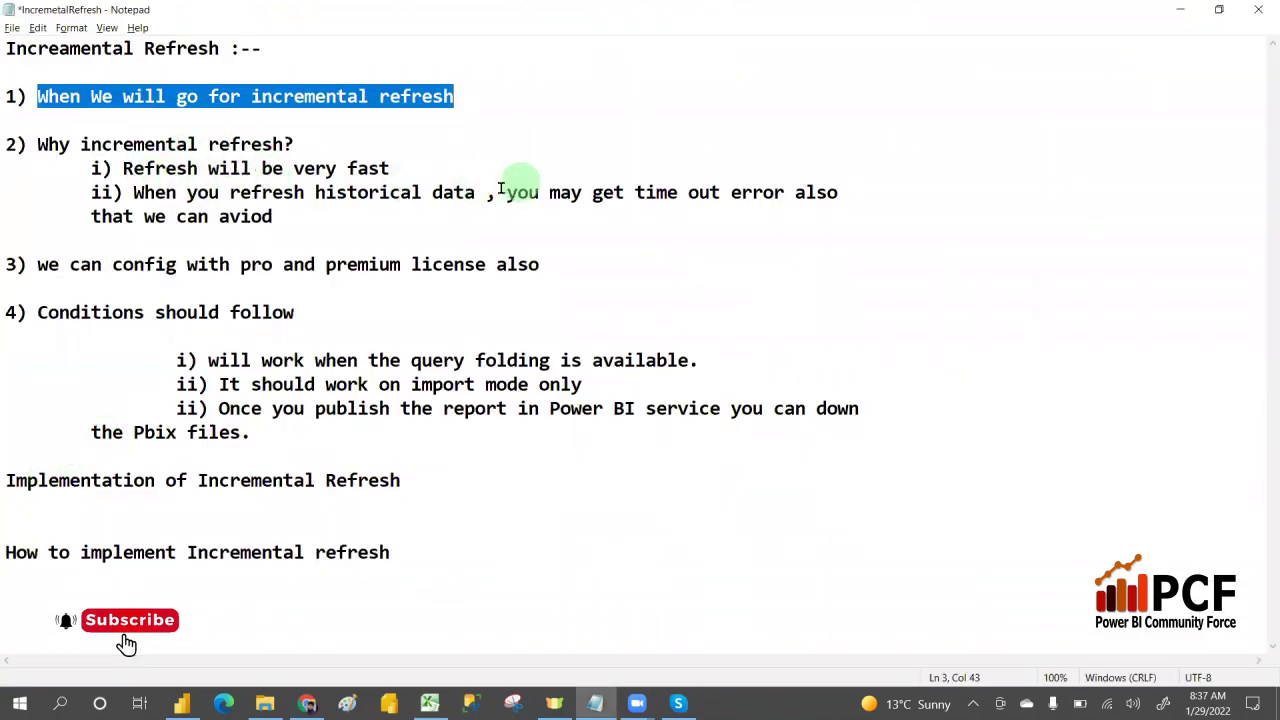
drag(500, 189, 863, 189)
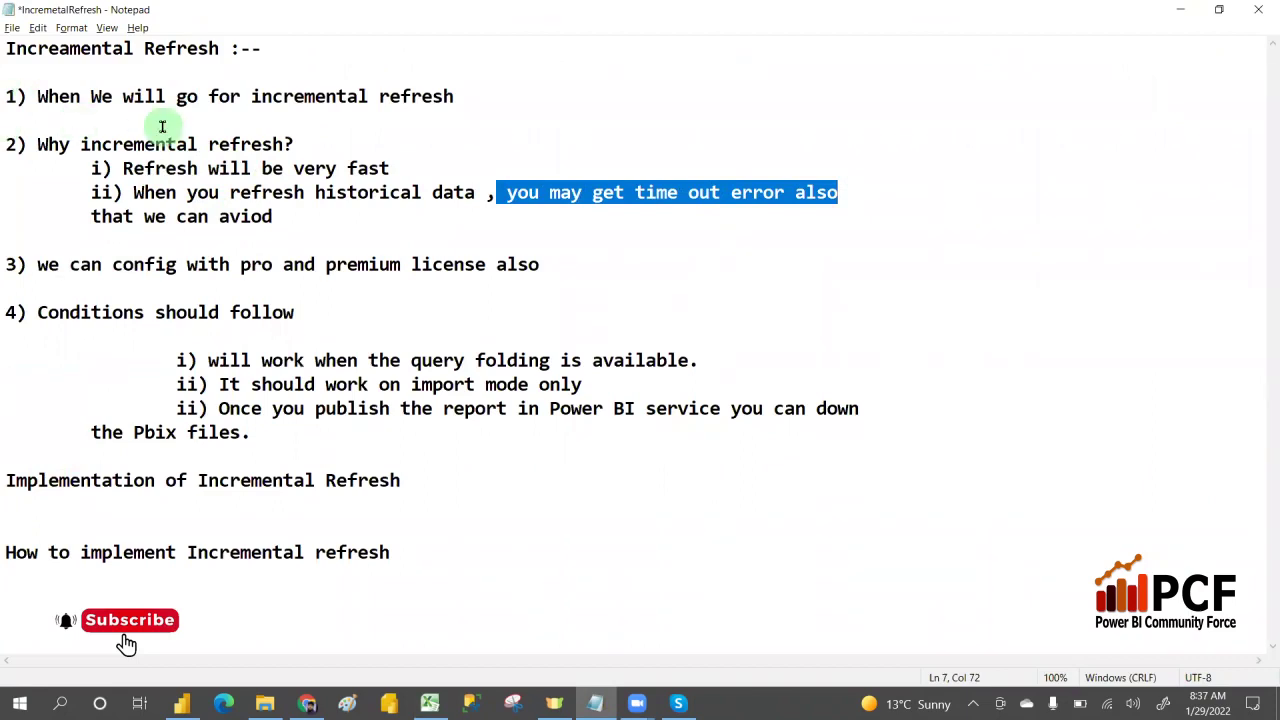
Step: Add two indented lines, "Full refresh" and "Incremental", below item 1 of the notes, separated from it by a blank line
click(450, 95)
key(Return)
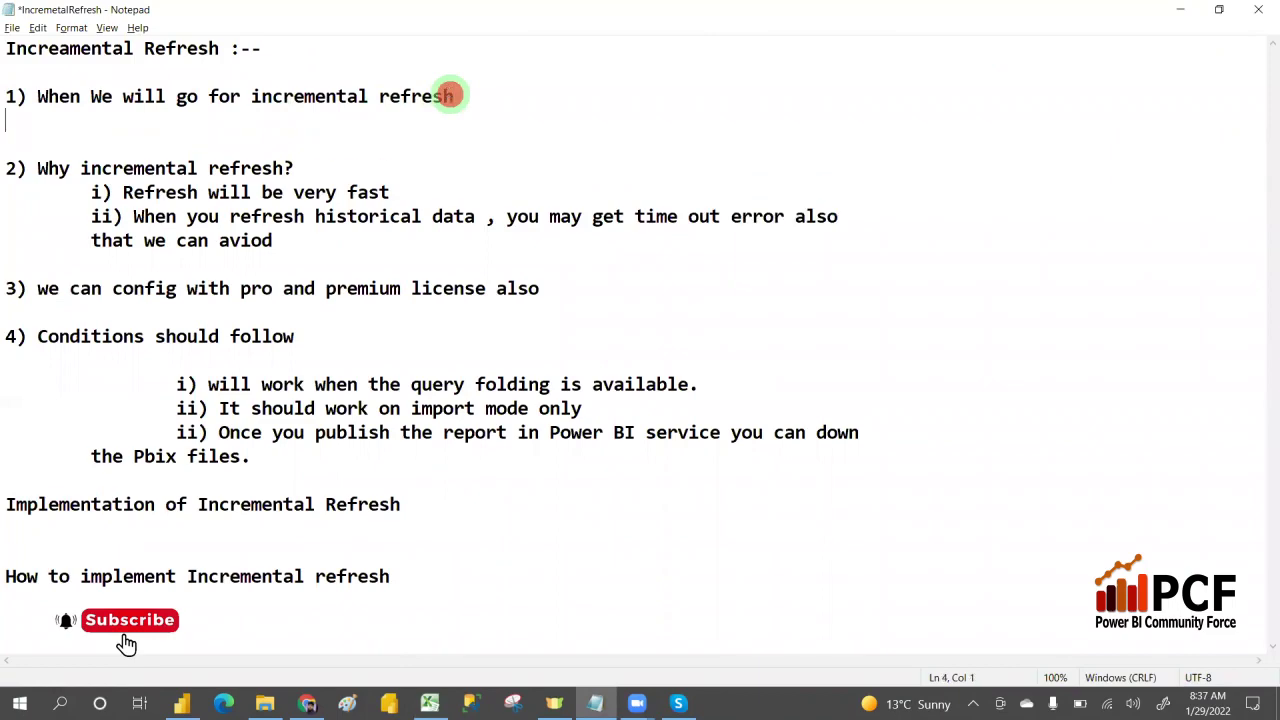
key(Return)
key(Tab)
key(Tab)
text(Full )
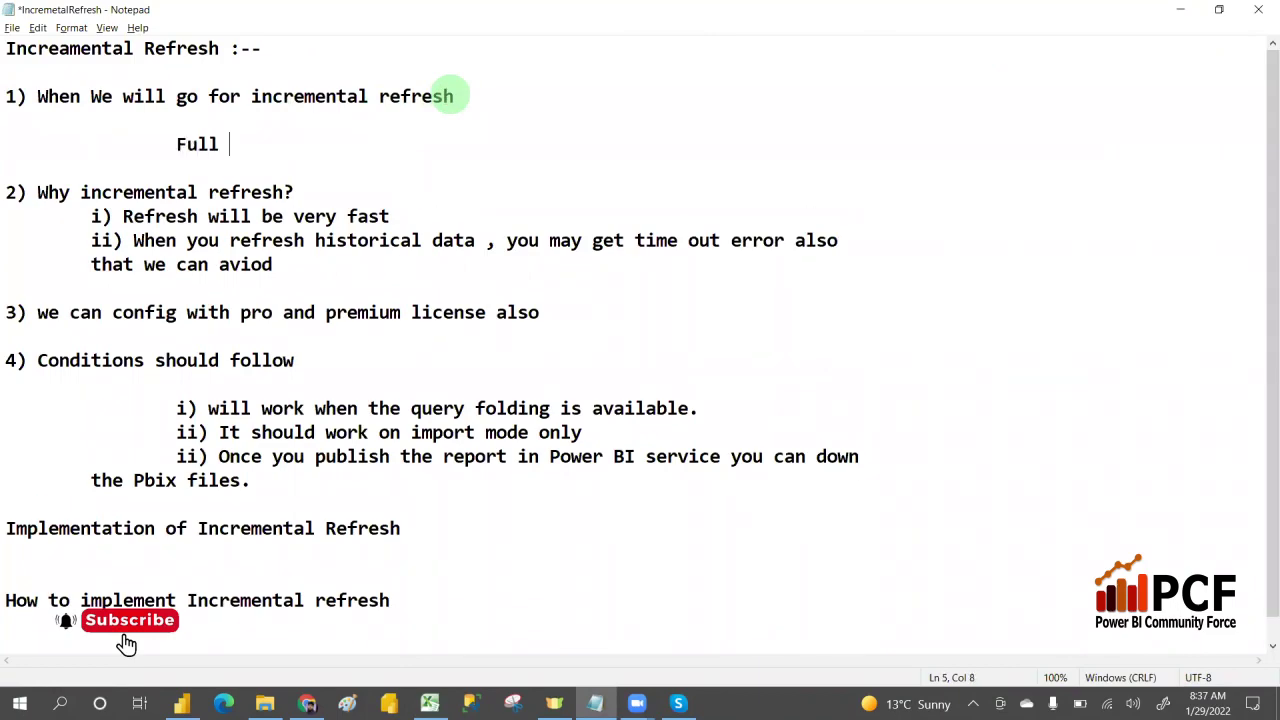
text(refresh)
key(Return)
key(BackSpace)
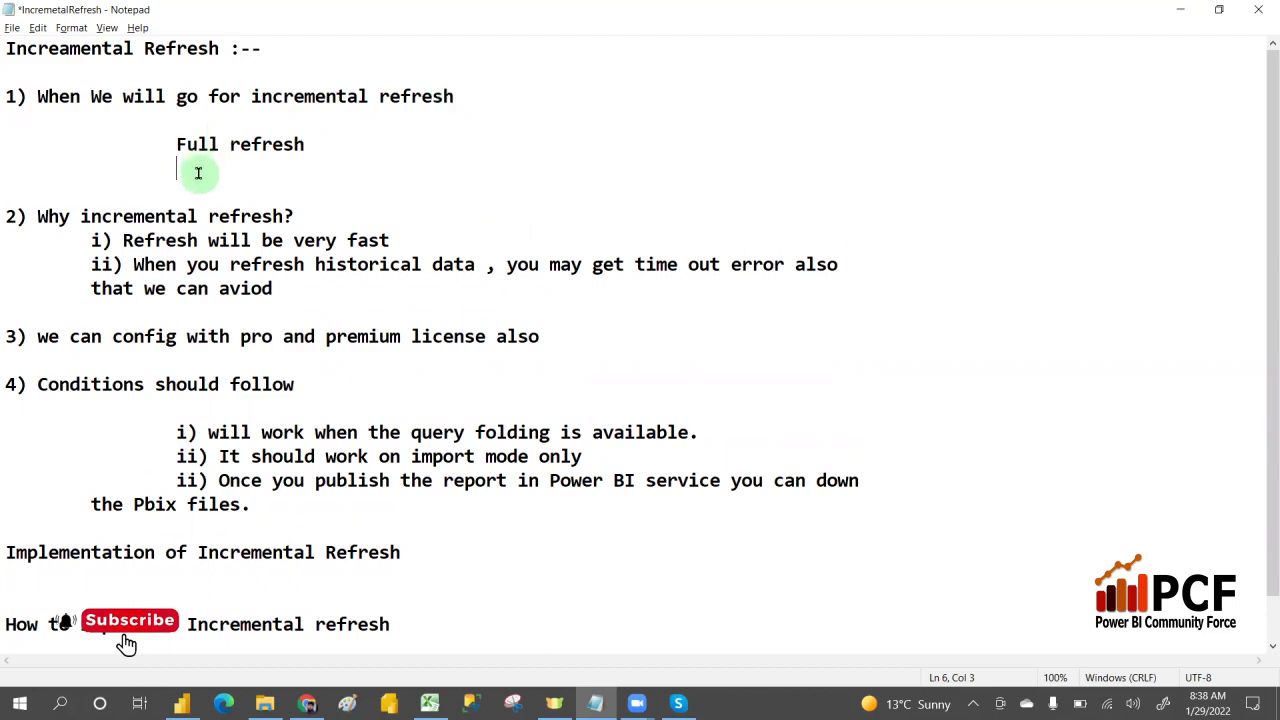
text(Incremental)
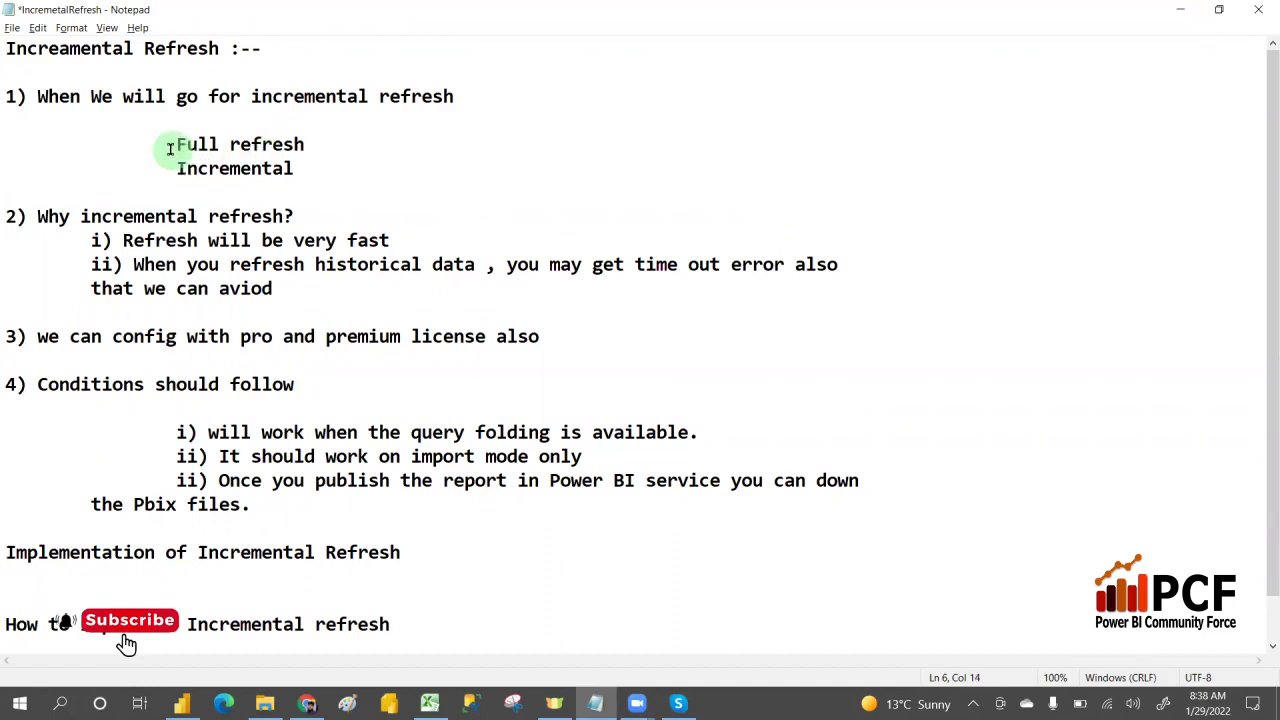
Step: Review the two refresh types and the reasons listed under "Why incremental refresh?", highlighting each passage
drag(169, 146, 300, 168)
drag(171, 168, 314, 171)
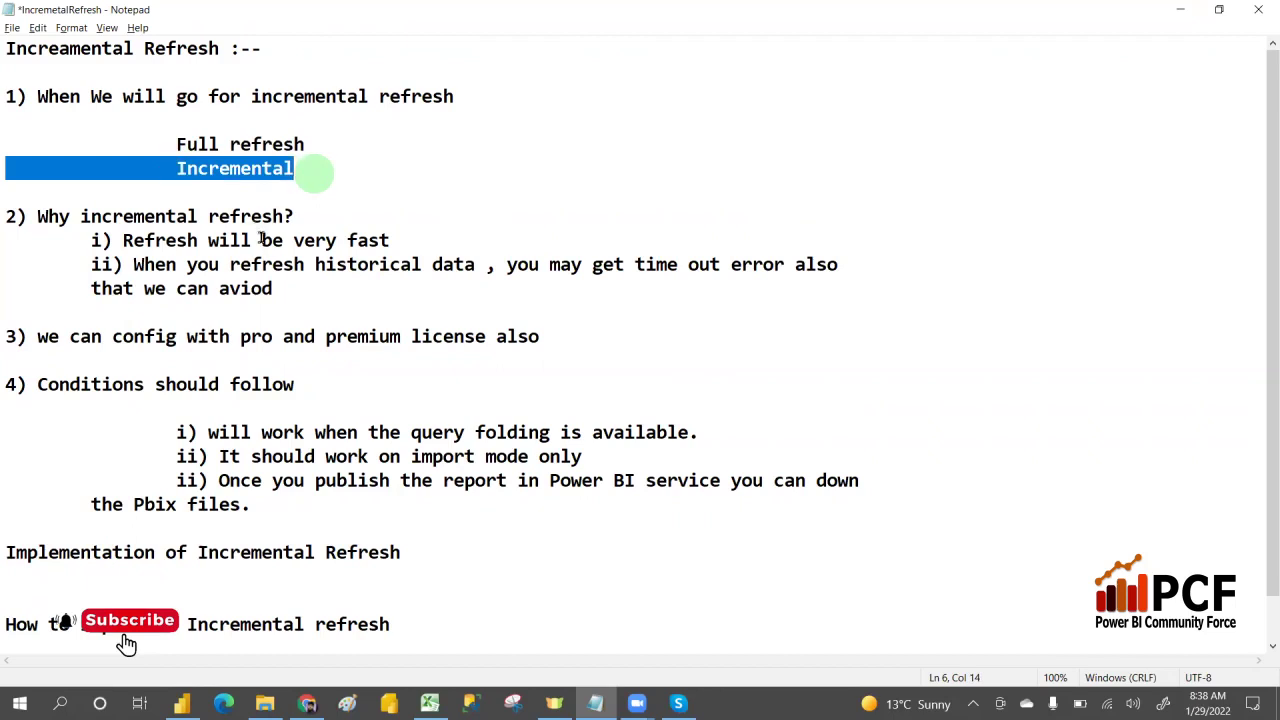
click(50, 216)
drag(50, 216, 271, 216)
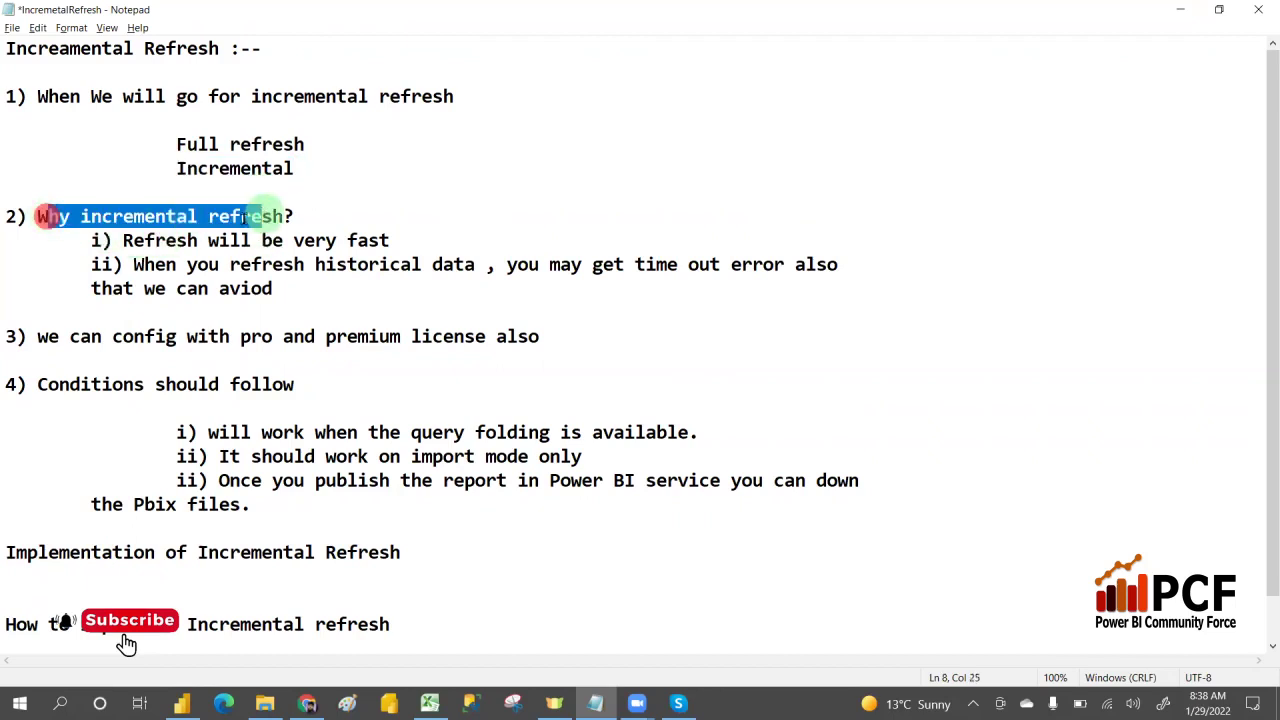
drag(108, 240, 400, 243)
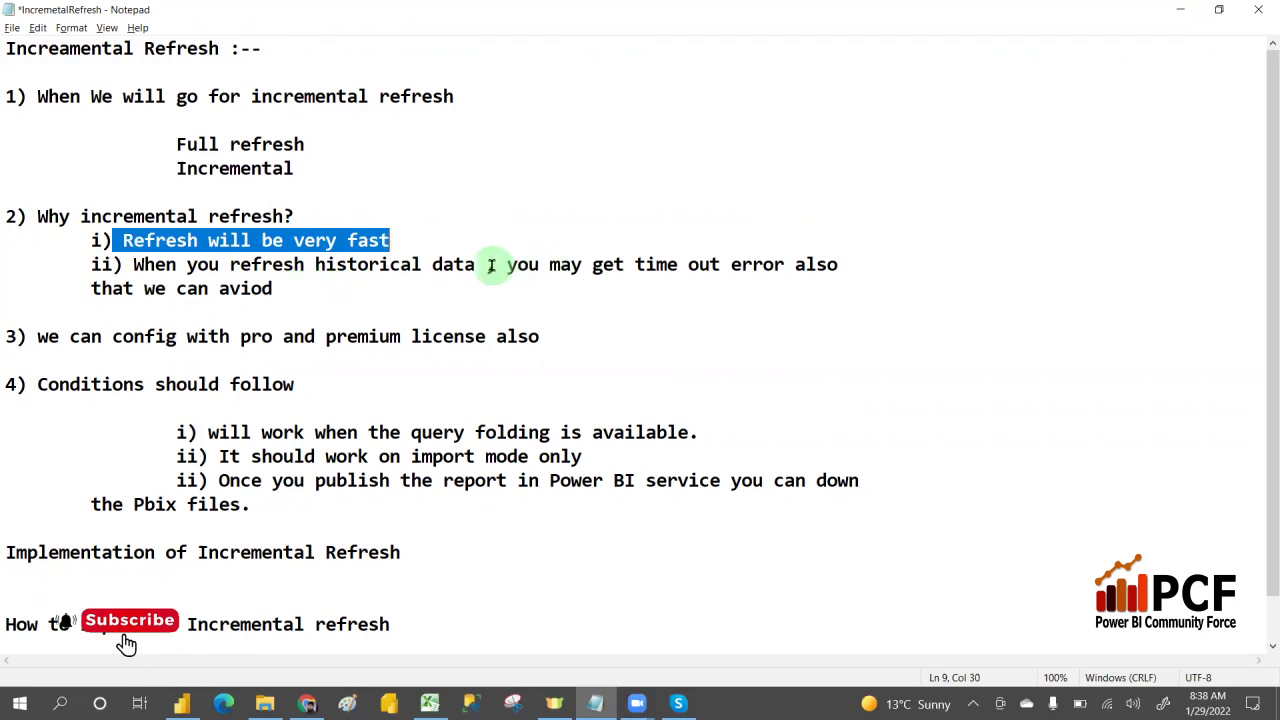
drag(496, 264, 723, 264)
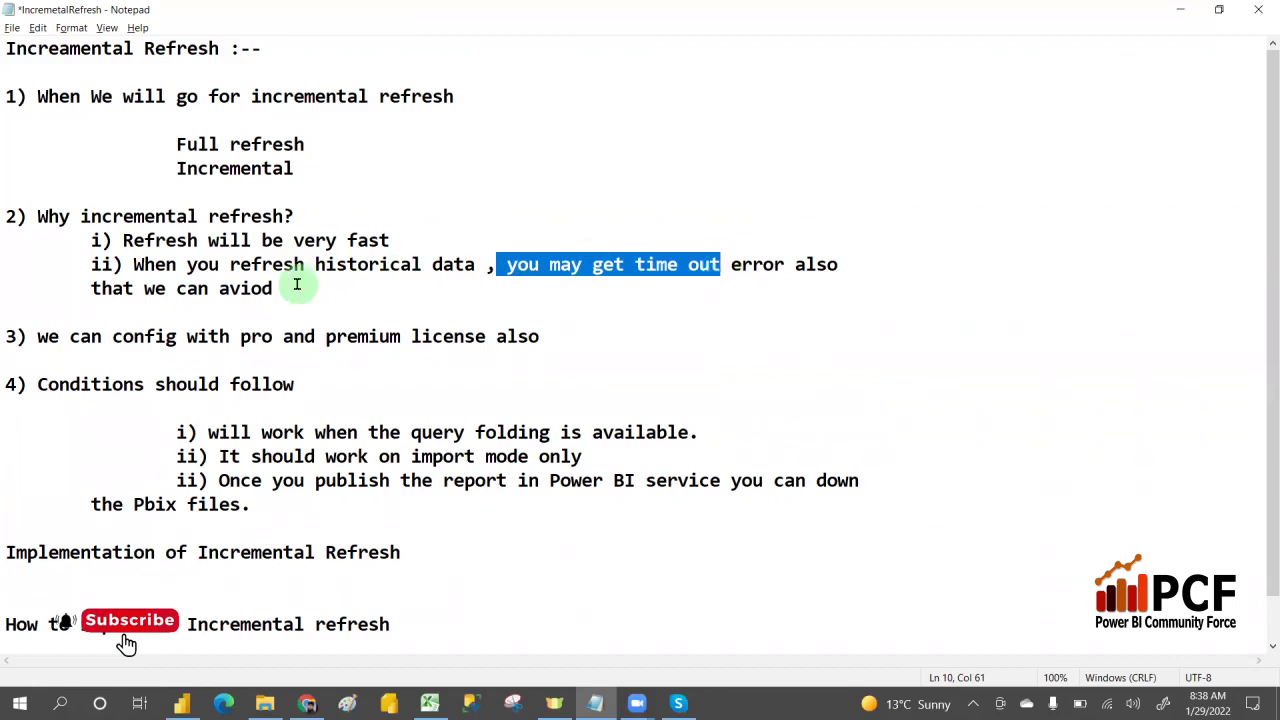
drag(297, 287, 28, 244)
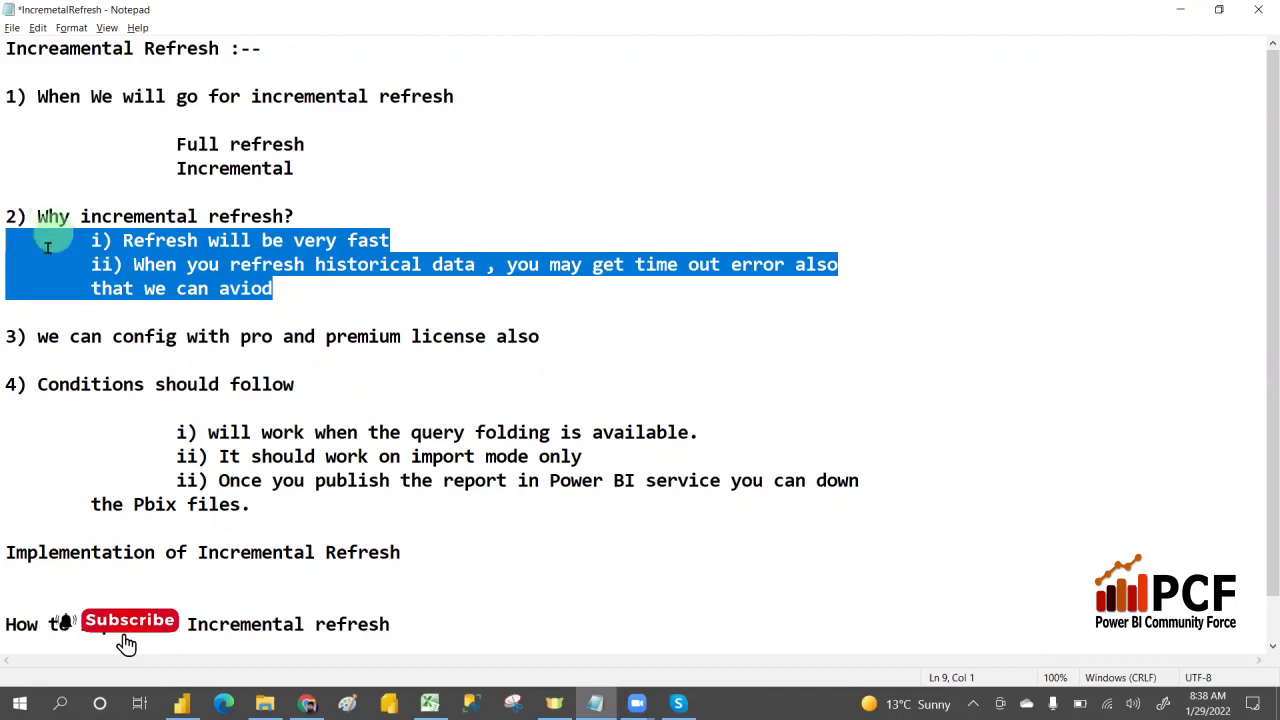
Step: Remove the blank line above item 3 about pro and premium licenses
click(46, 248)
click(10, 338)
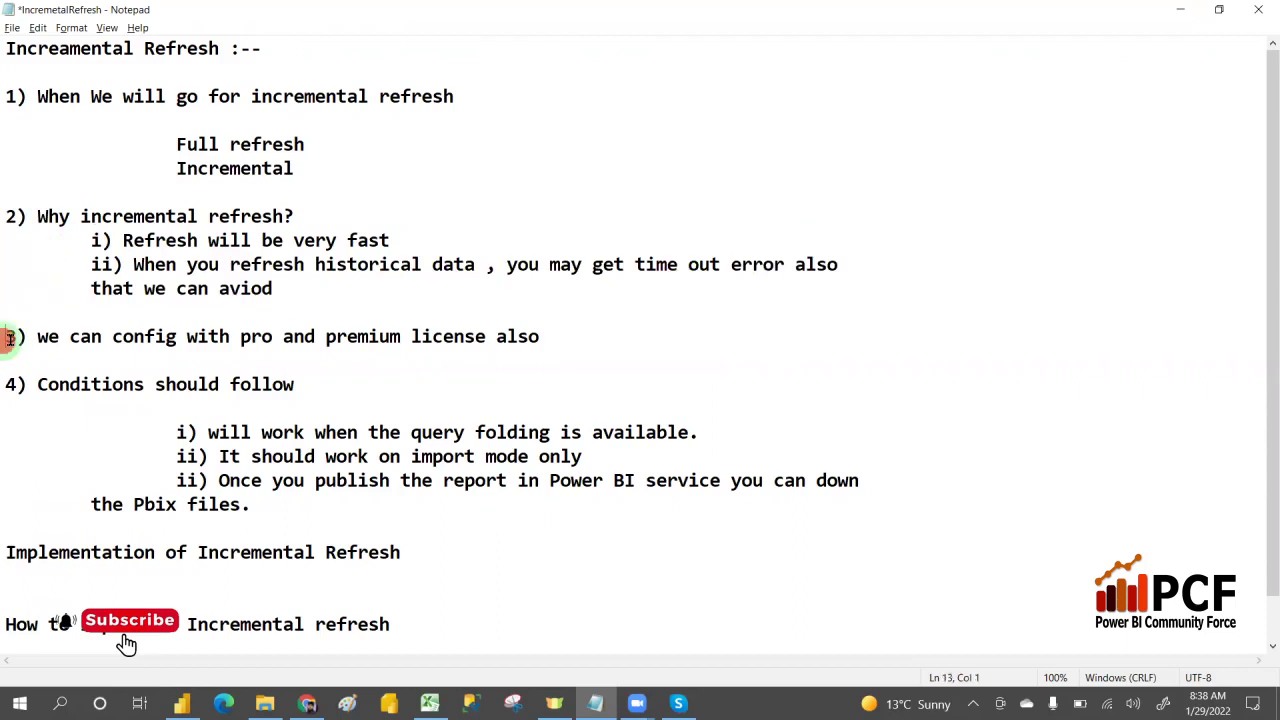
key(BackSpace)
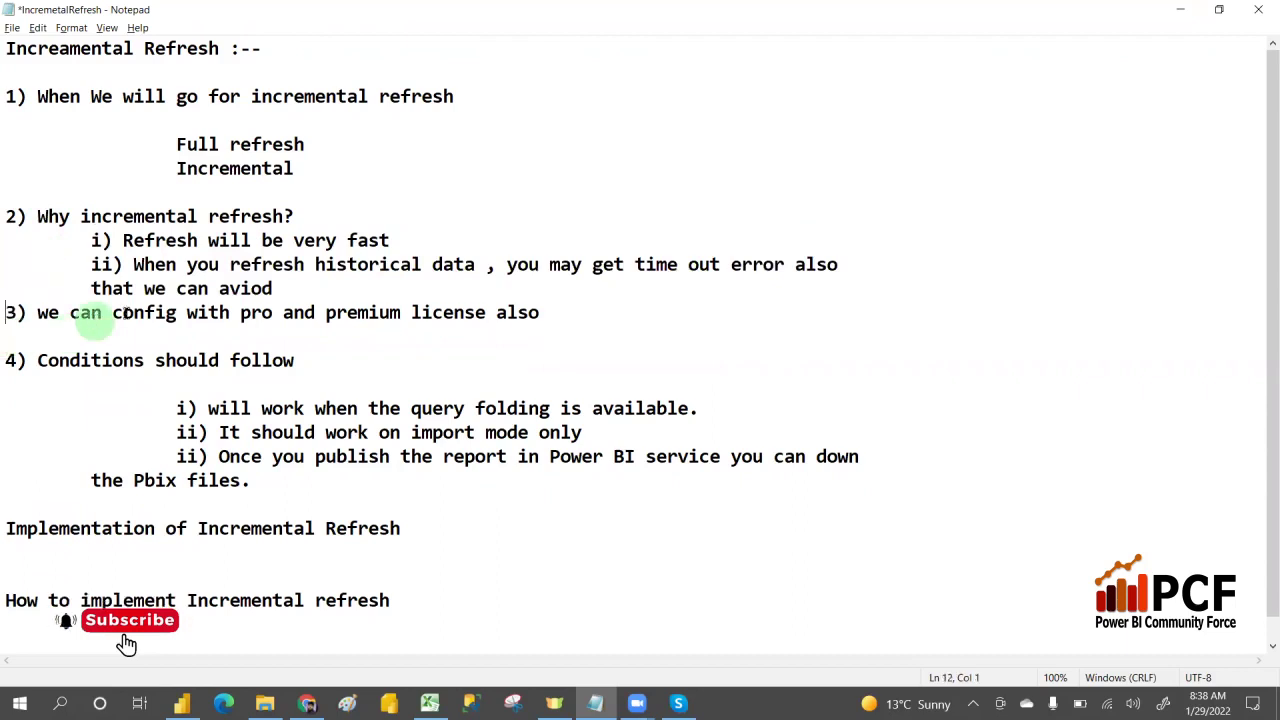
Step: Review item 3 of the notes, highlighting the remark about pro and premium licenses
drag(186, 312, 559, 315)
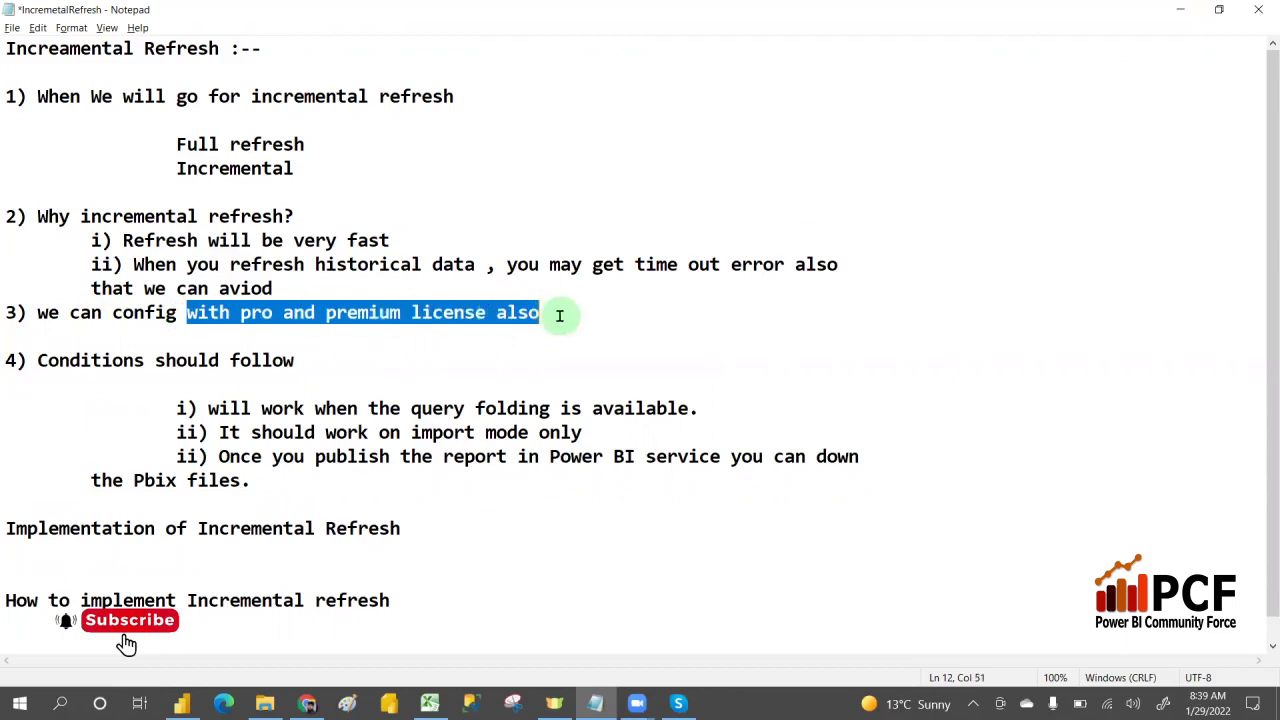
click(559, 315)
key(Down)
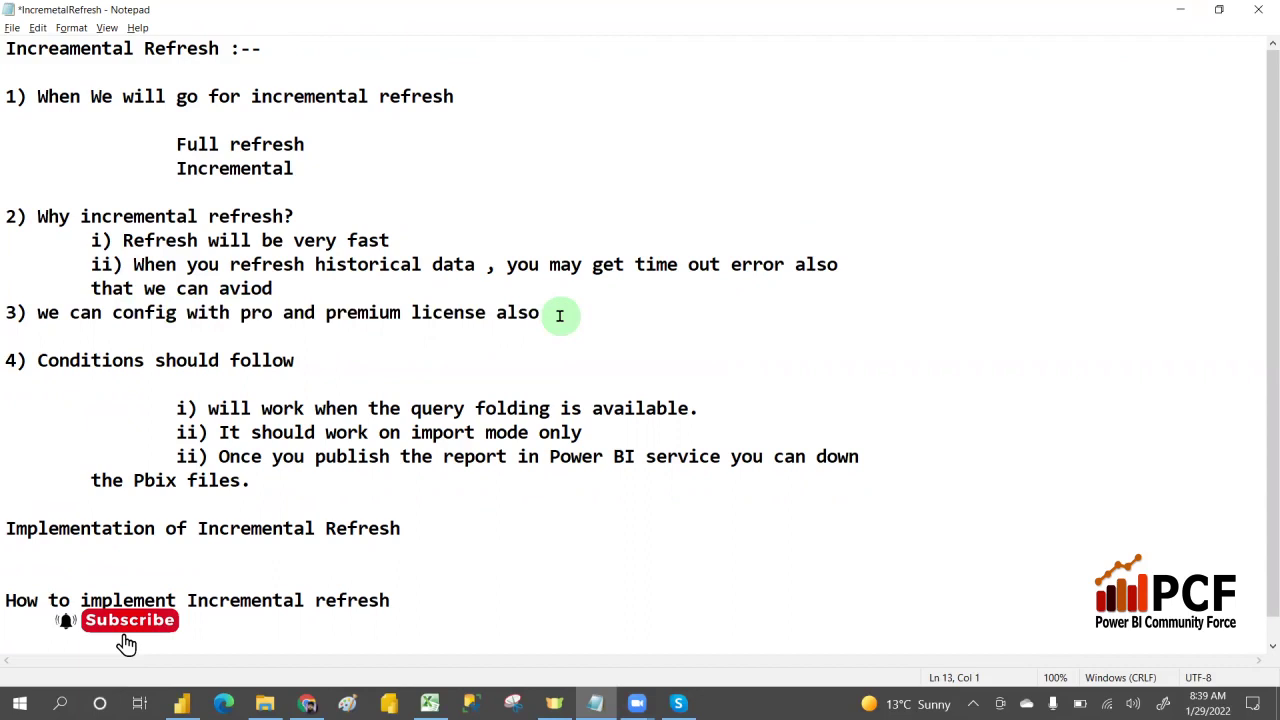
key(Down)
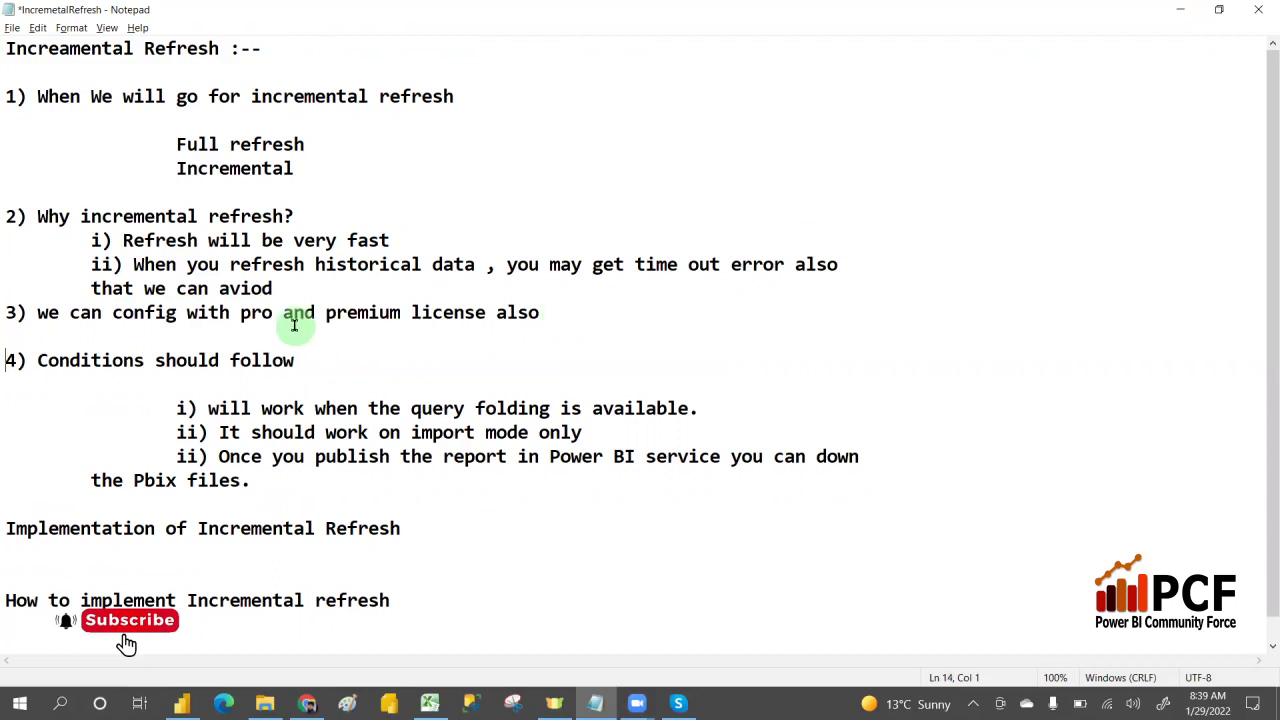
drag(239, 316, 543, 312)
click(543, 312)
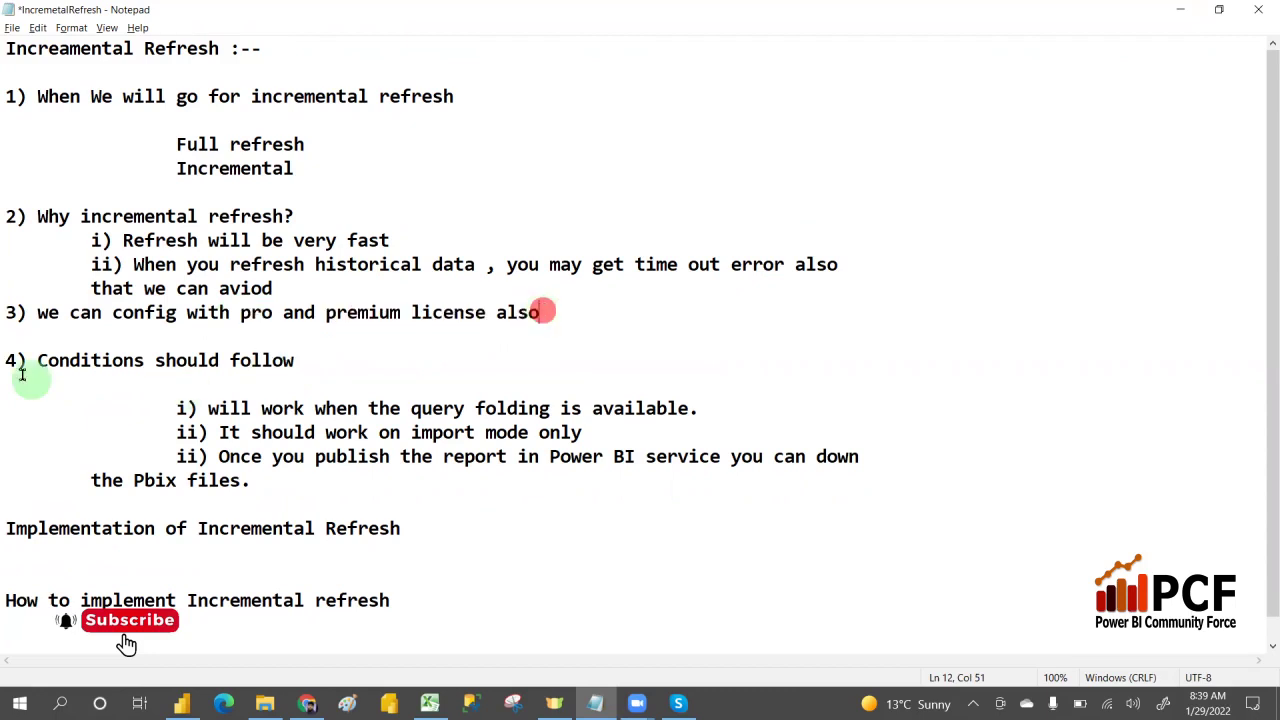
Step: Highlight the query folding condition under item 4 and add an indented line "It will work only on DB's" below it
drag(37, 365, 175, 362)
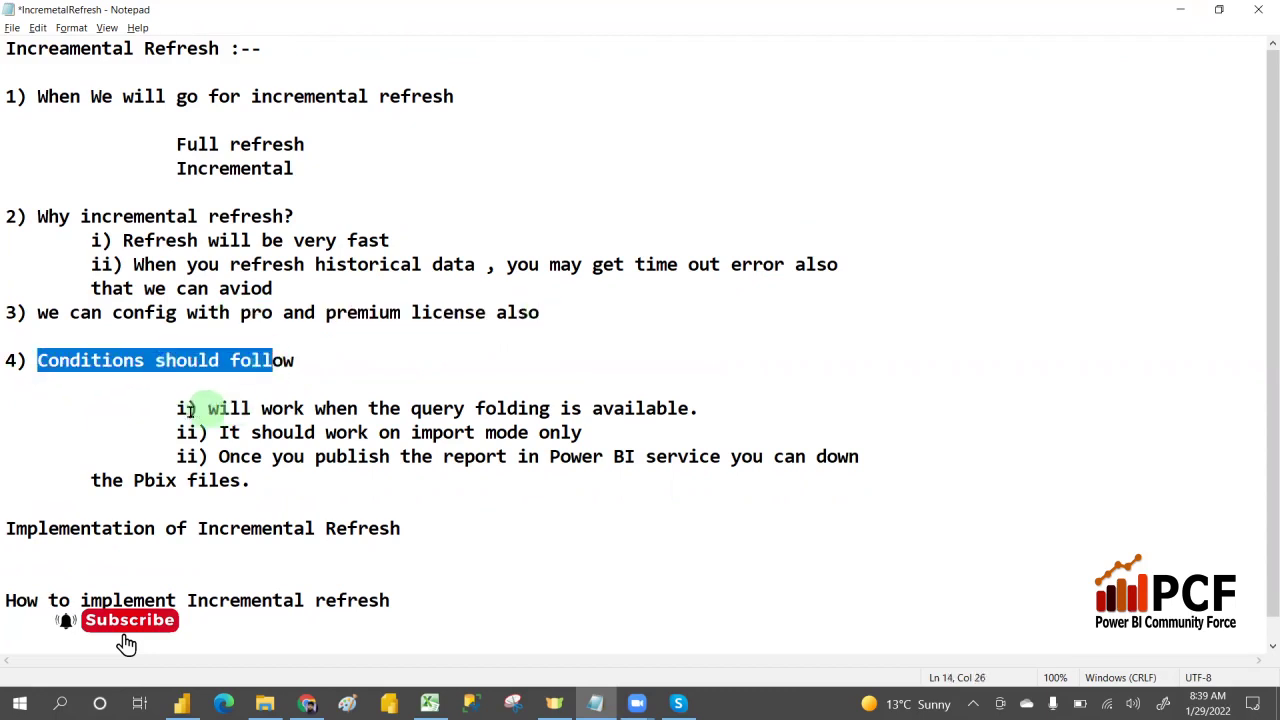
drag(177, 408, 700, 401)
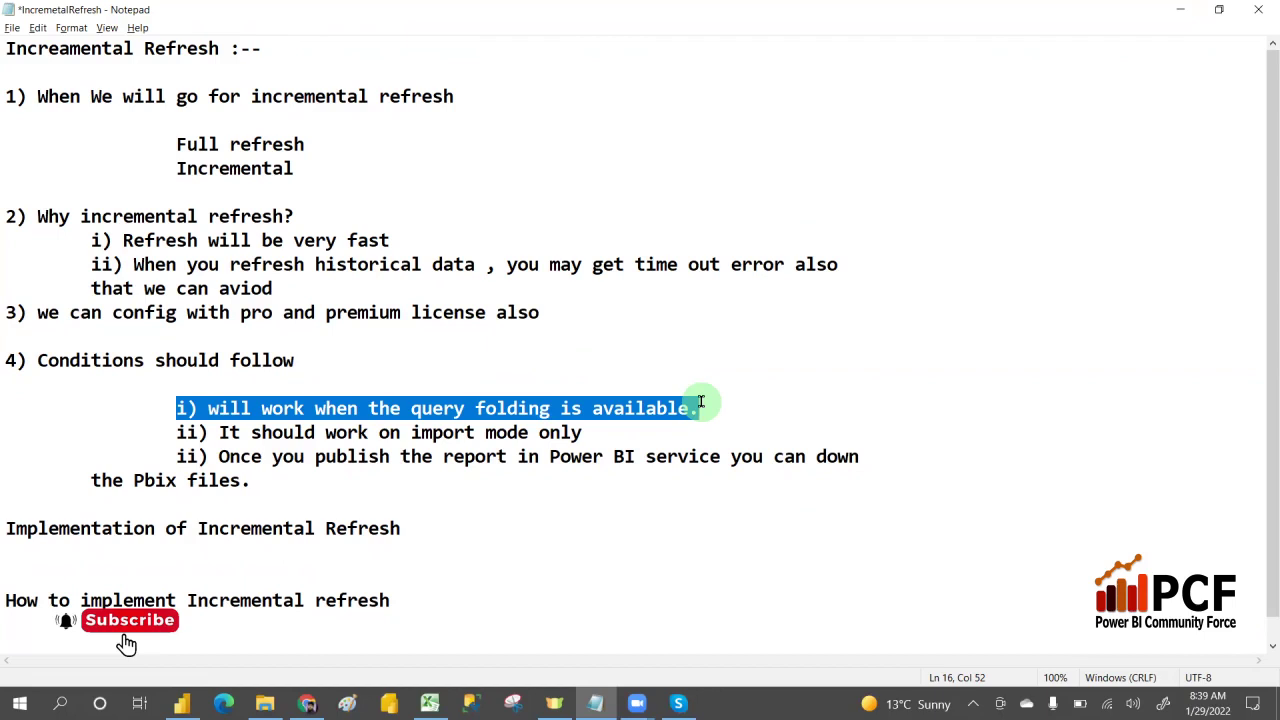
click(714, 410)
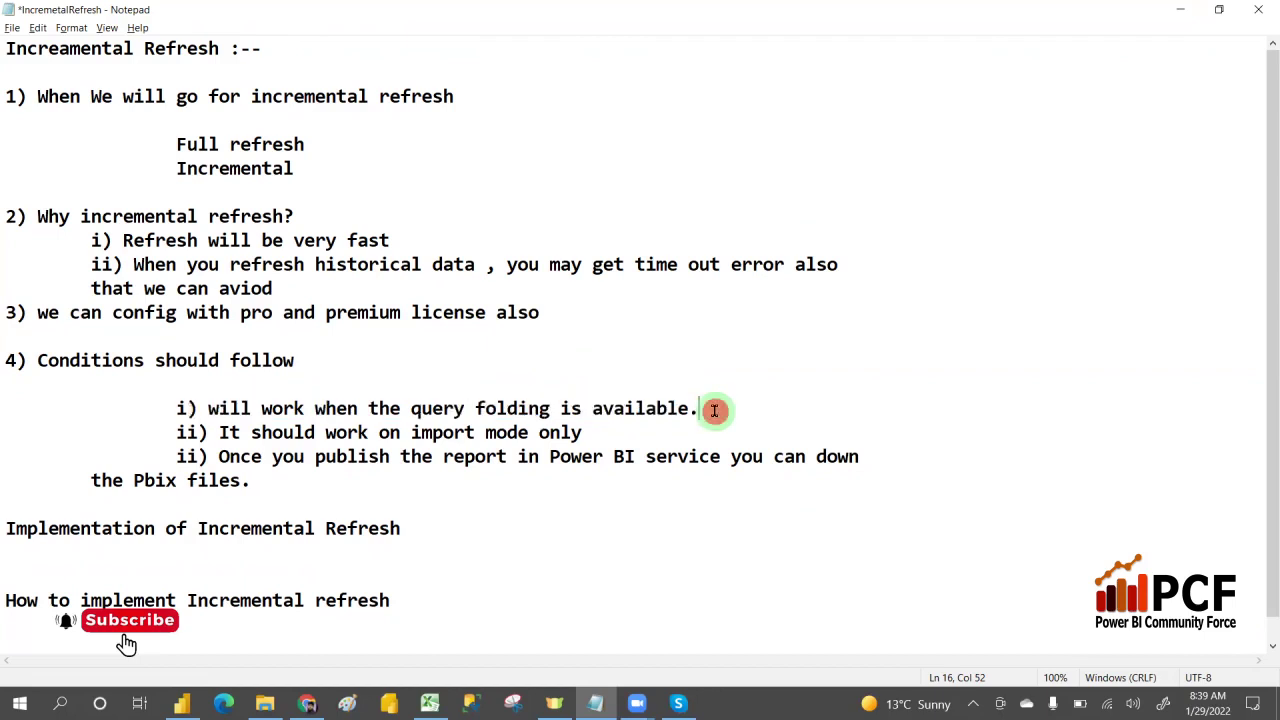
key(Return)
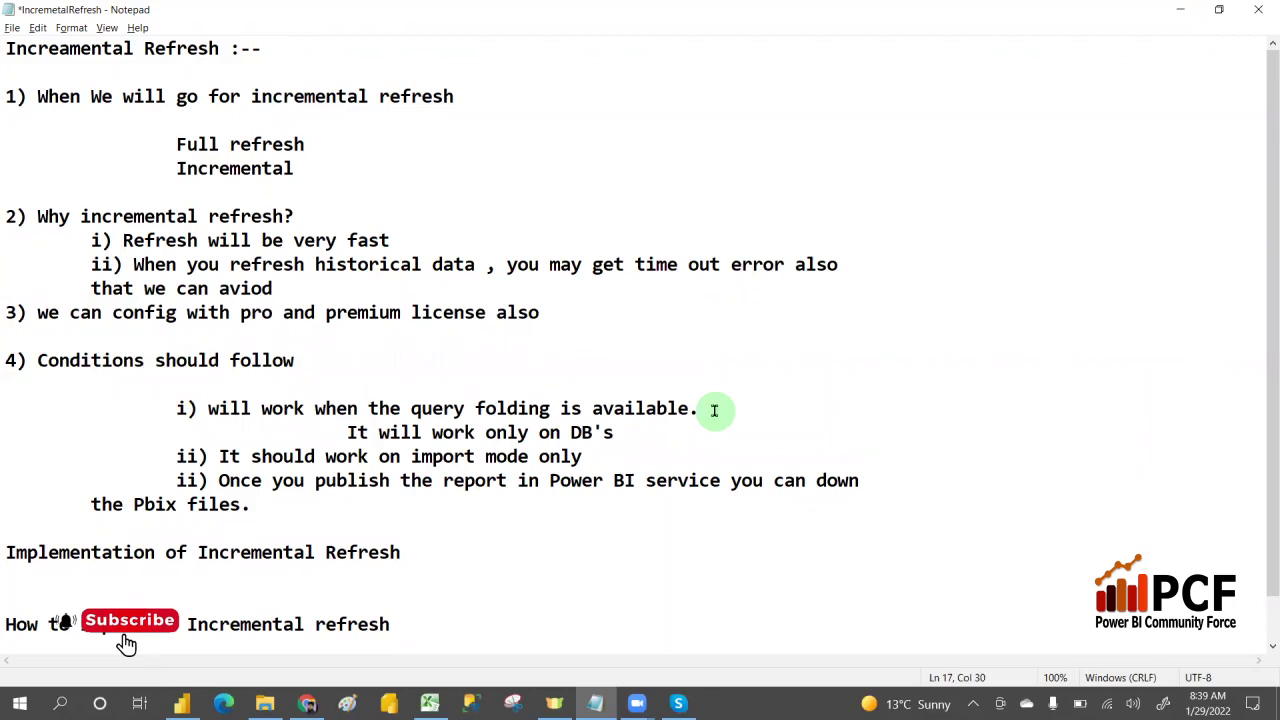
Step: Switch to Power BI Desktop and connect to the SQL Server database on server "." in Import mode
key(alt+Tab)
key(alt+Tab)
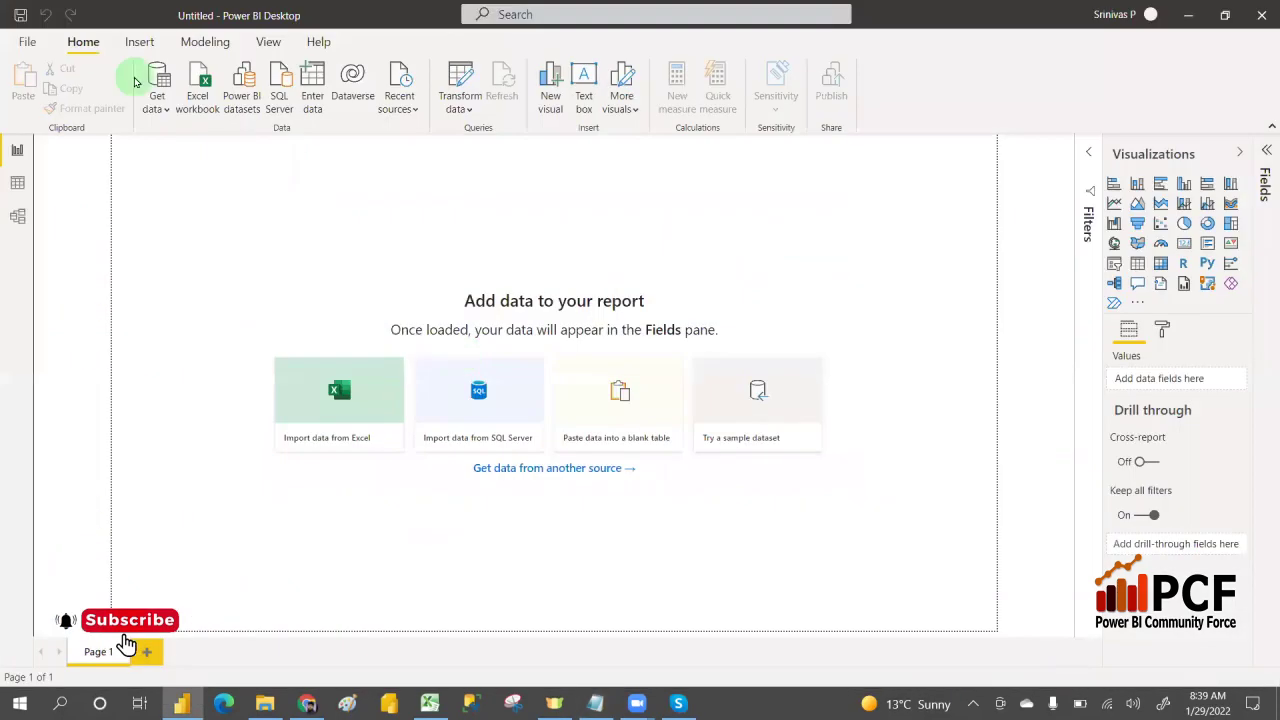
click(167, 113)
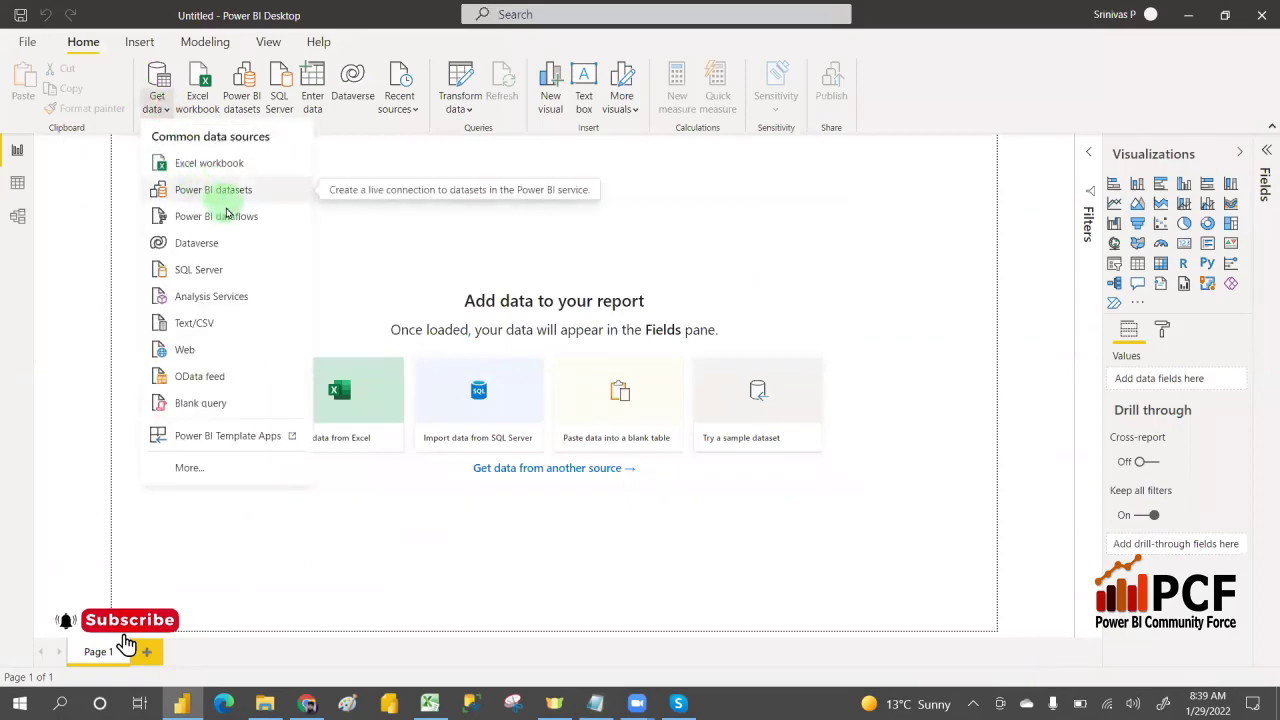
click(214, 277)
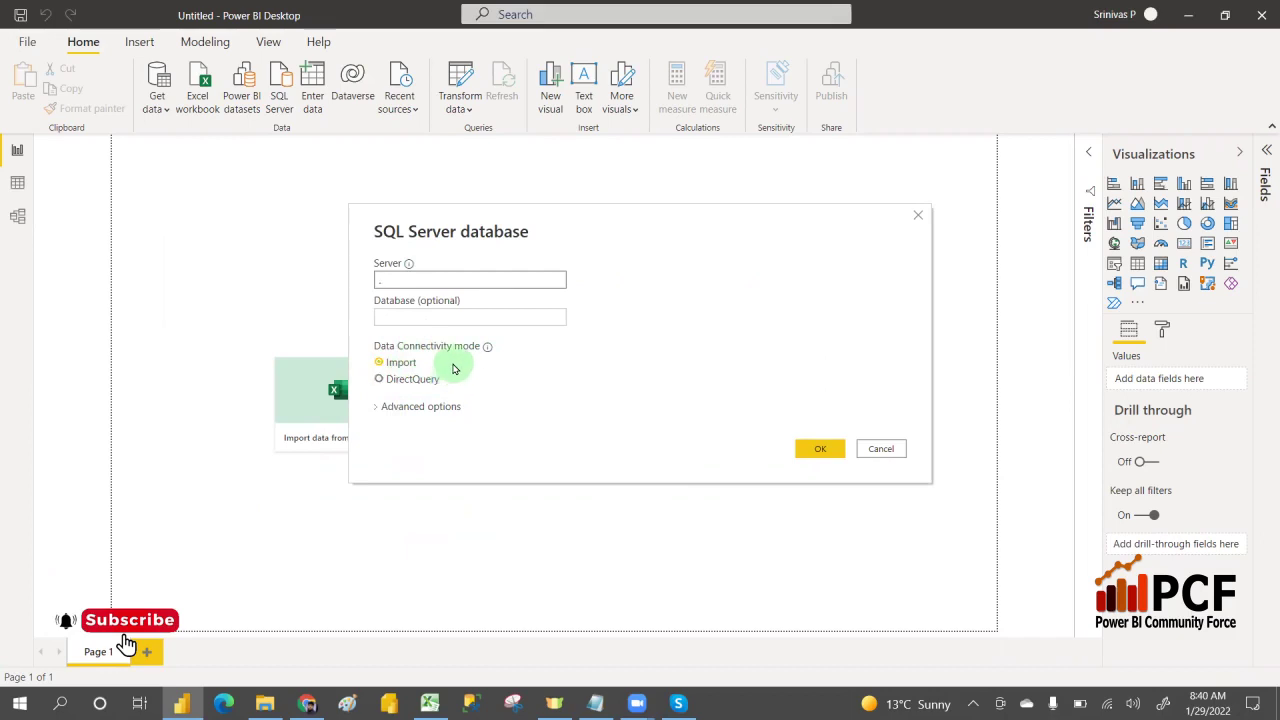
click(815, 448)
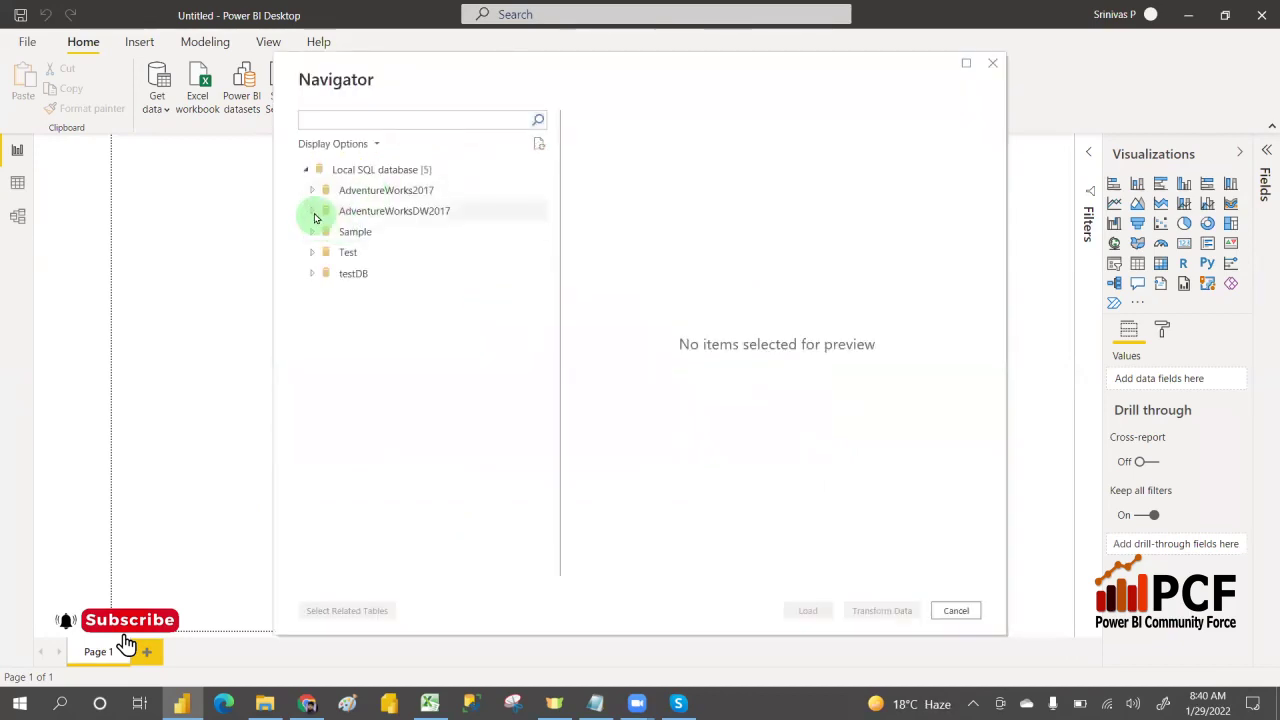
Step: Find the FactInternetSales table in AdventureWorksDW2017 by searching "Factin", select it and open it for transformation in Power Query Editor
click(312, 211)
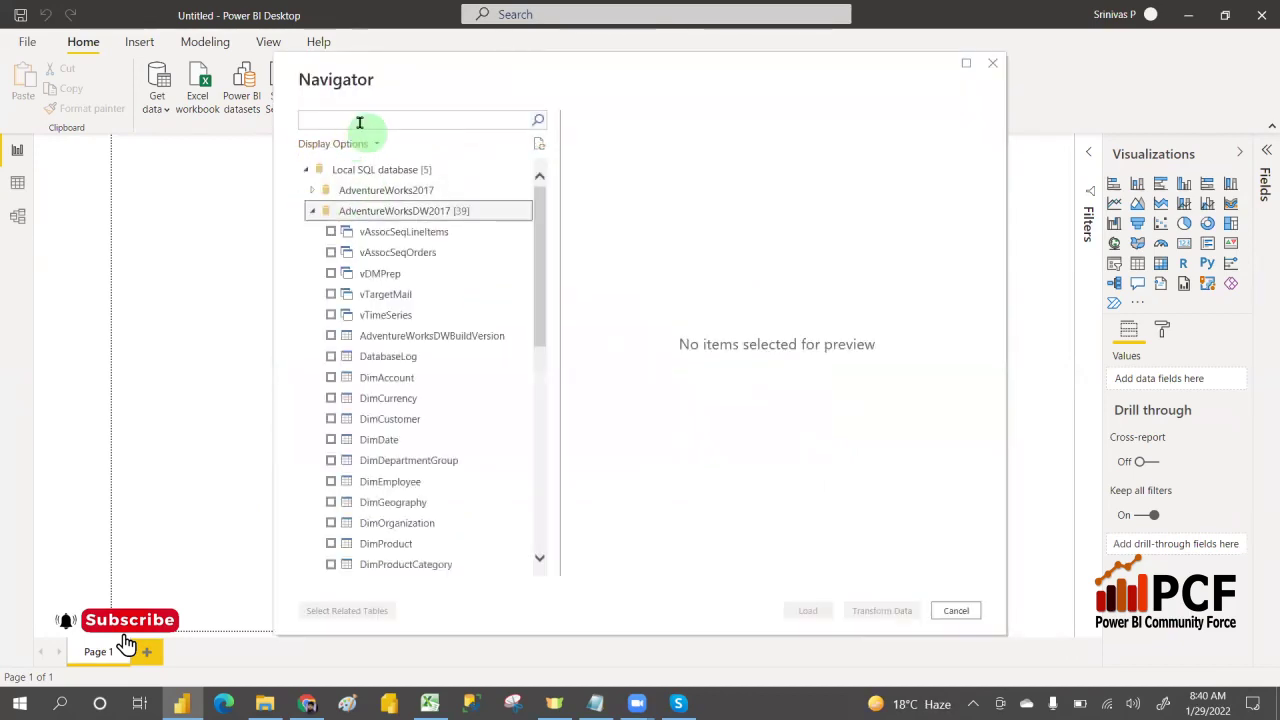
click(349, 120)
text(Fa)
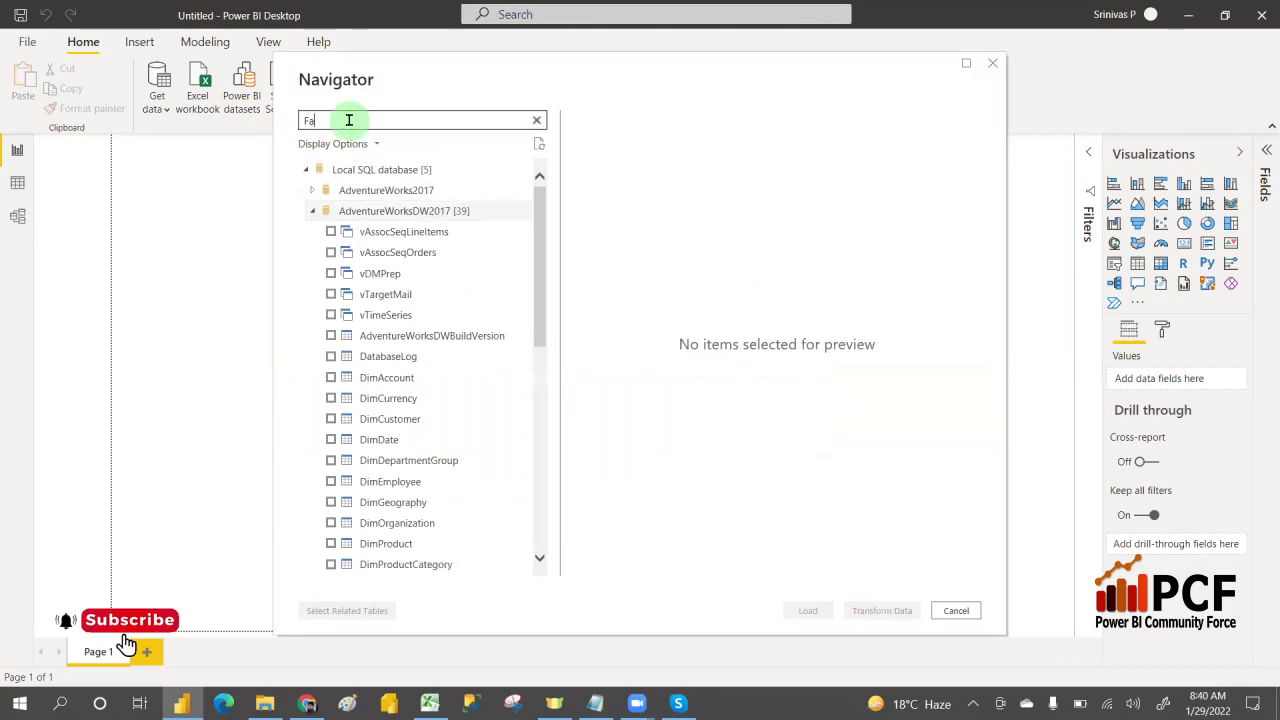
text(ctine)
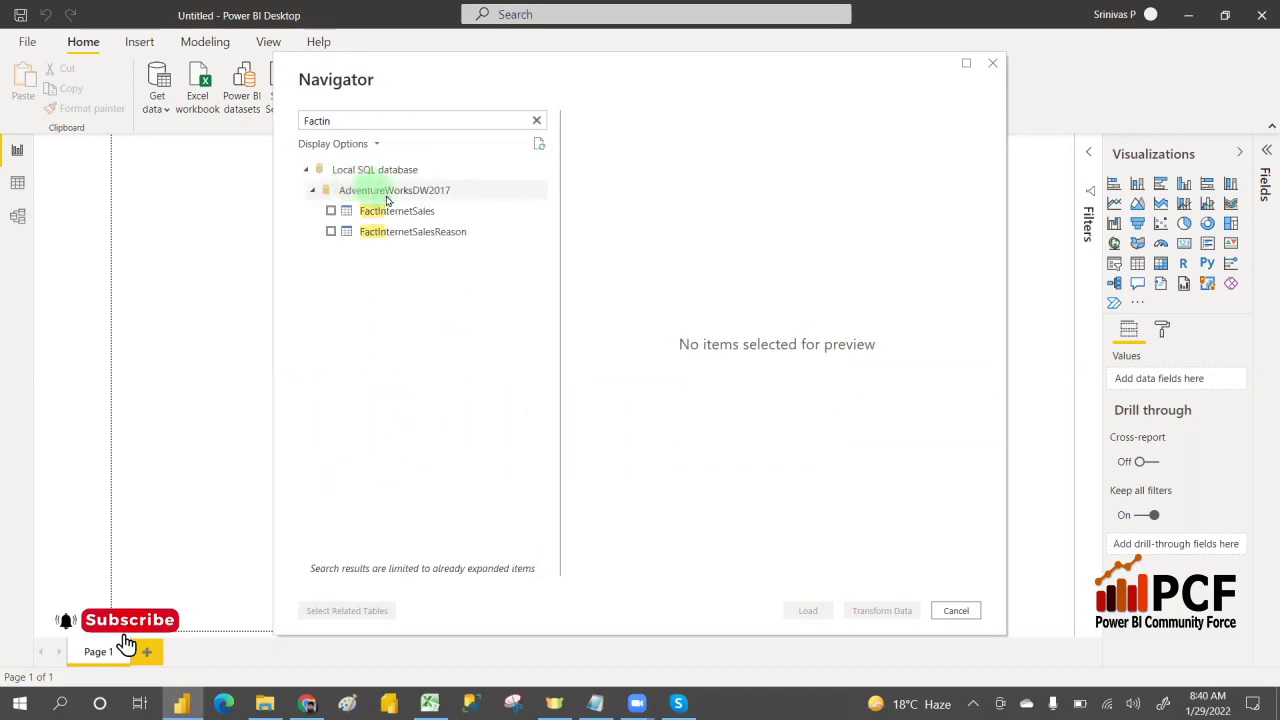
click(331, 211)
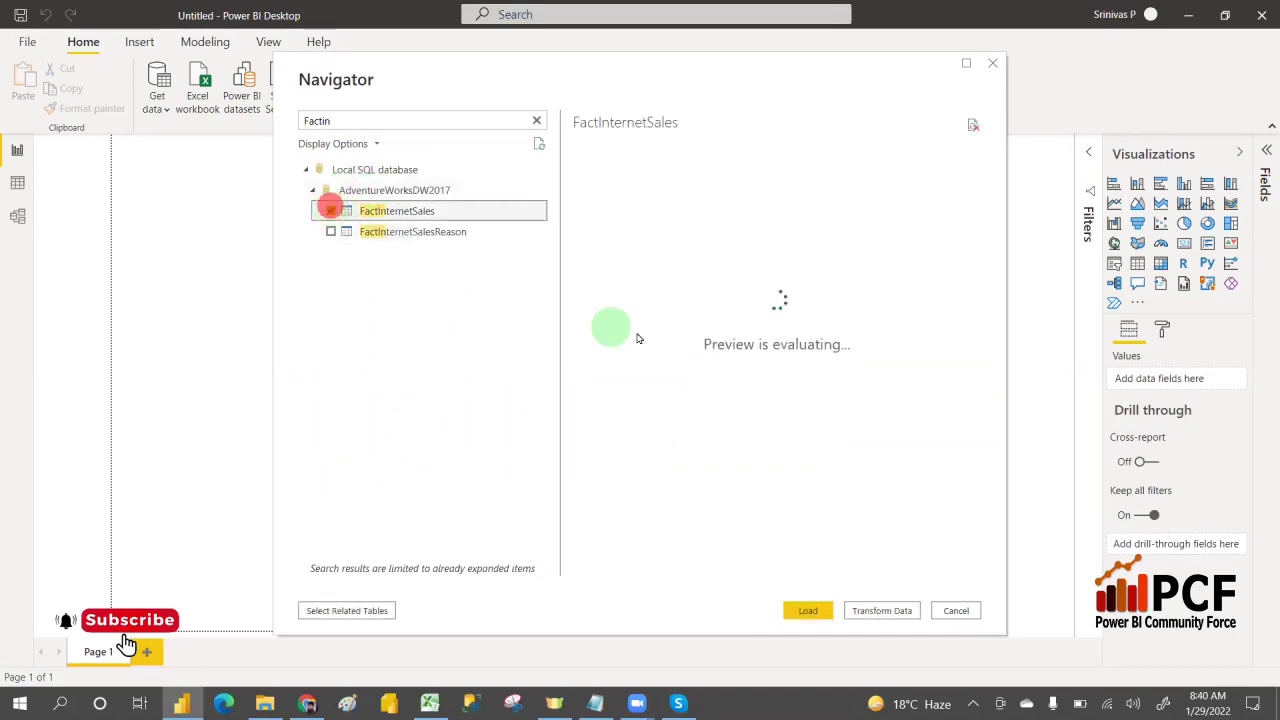
click(864, 610)
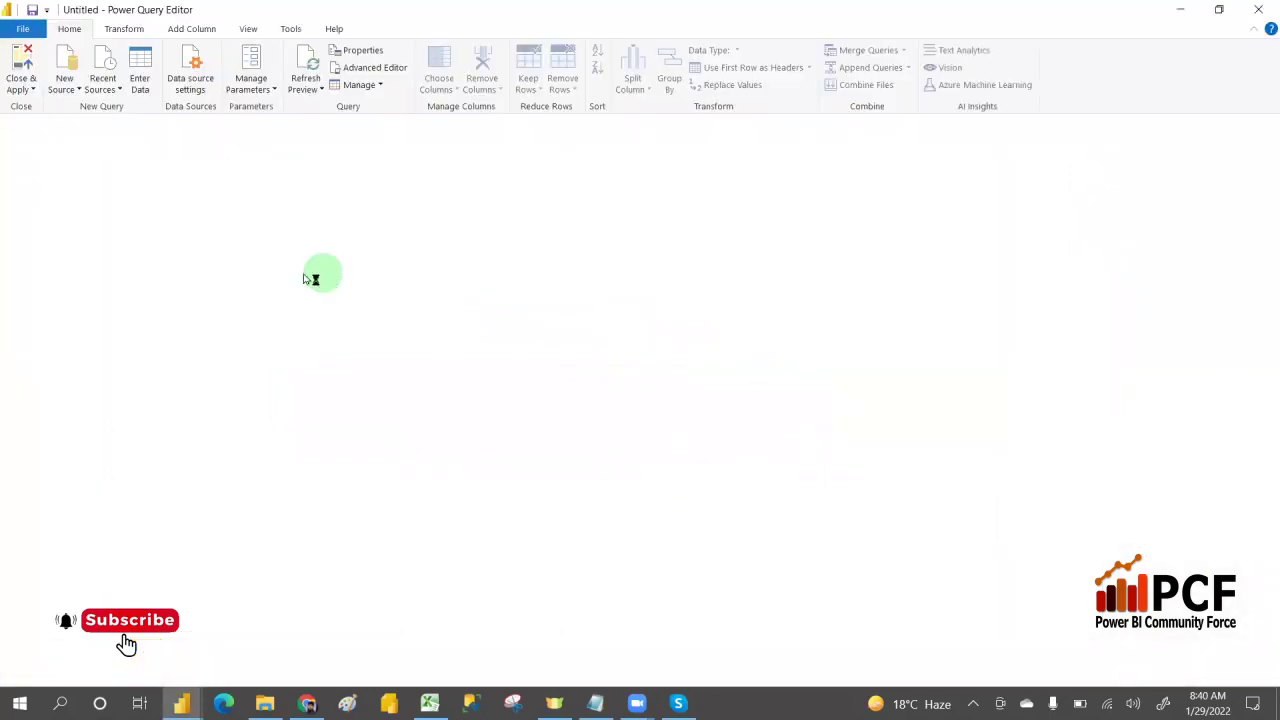
Step: Switch back to the IncremetalRefresh notes in Notepad and highlight the query folding condition with its remark about DB's
key(alt+Tab)
key(alt+Tab)
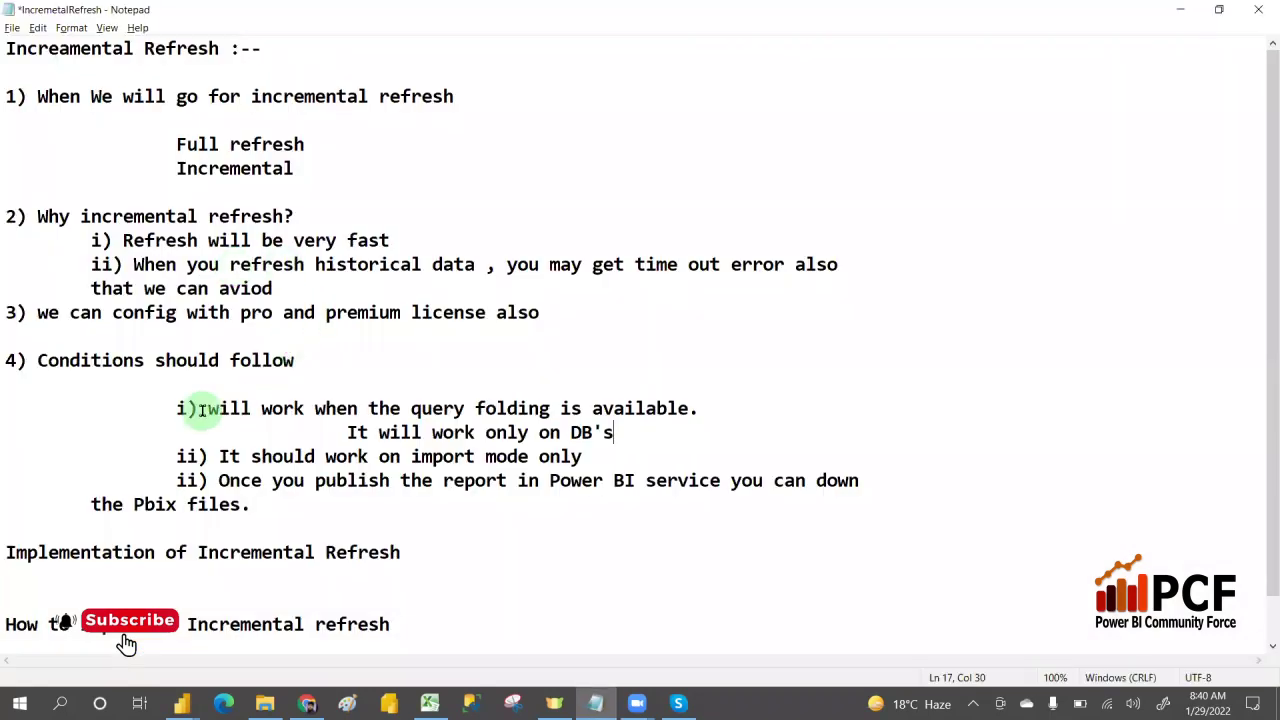
drag(208, 408, 663, 429)
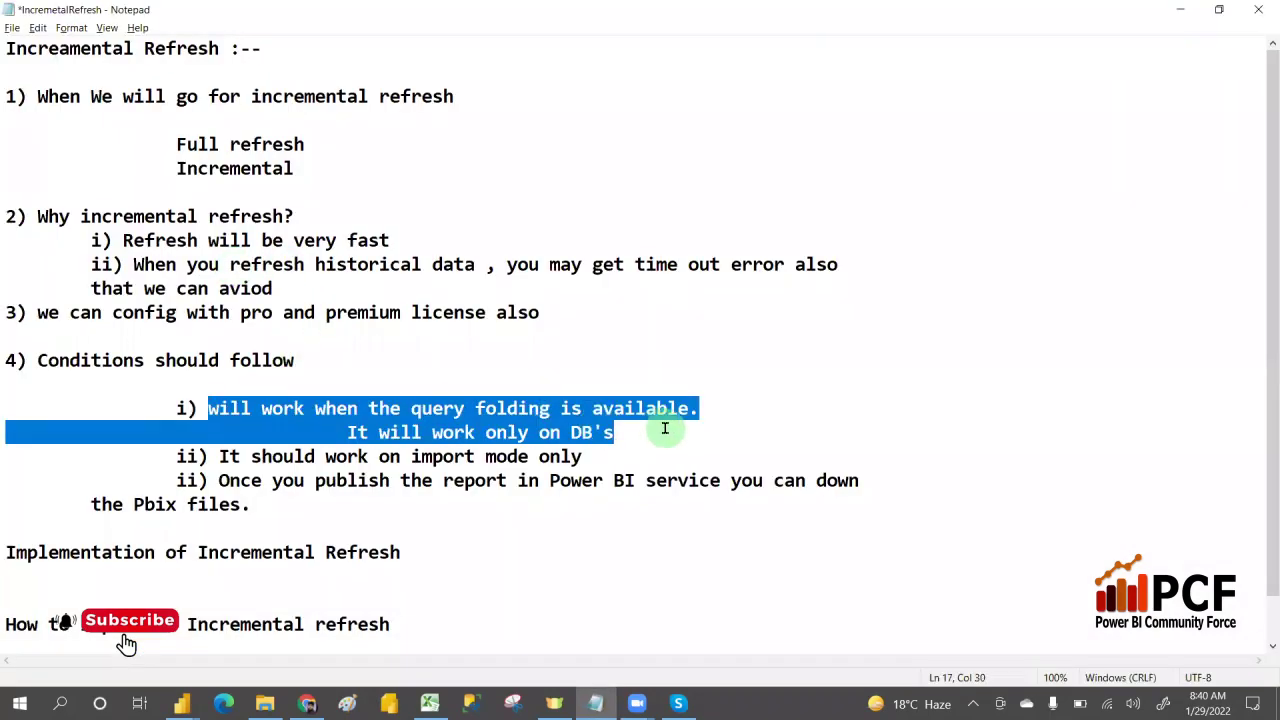
click(664, 428)
Step: Switch to Power Query Editor and check whether View Native Query is available for the Navigation step of FactInternetSales
key(alt+Tab)
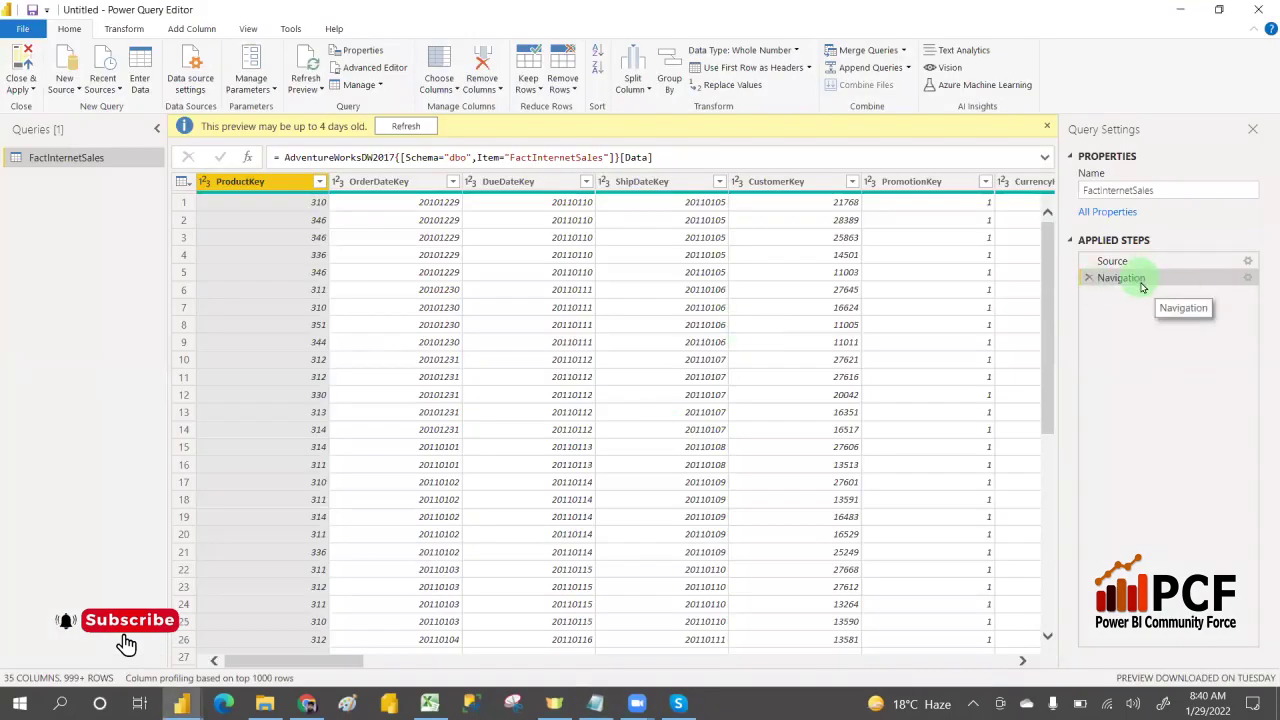
right_click(1142, 287)
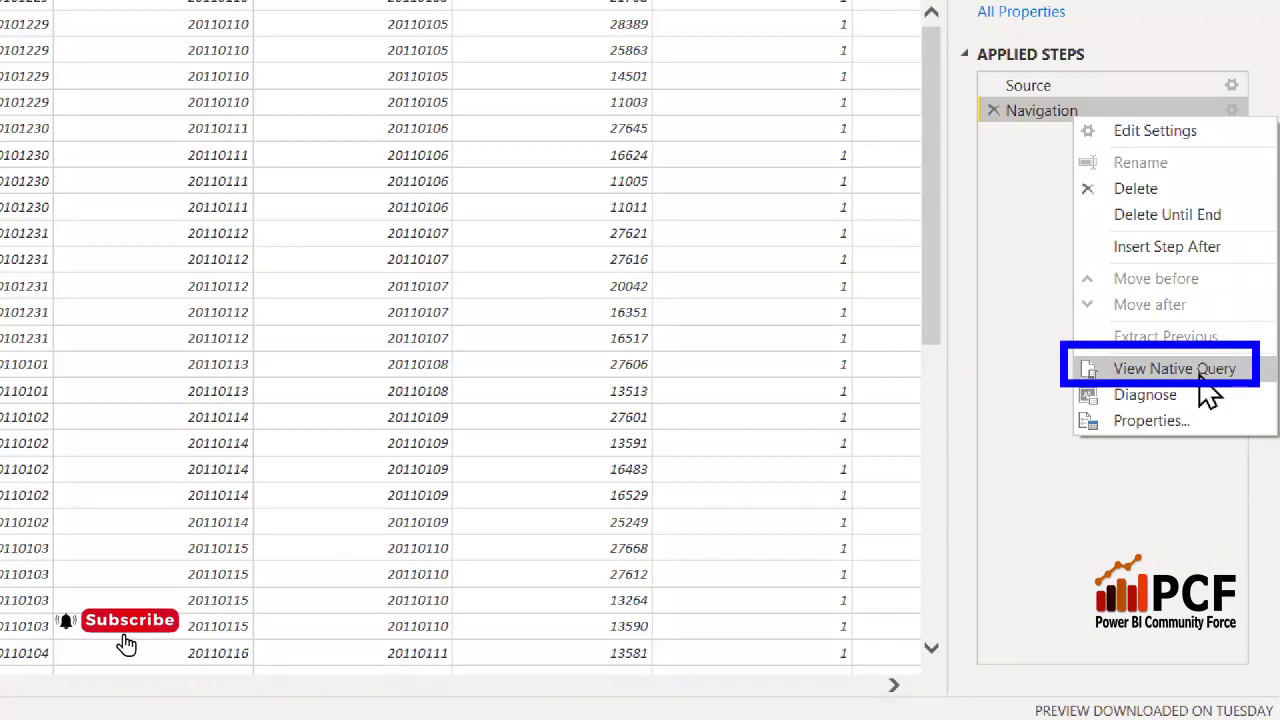
click(1015, 212)
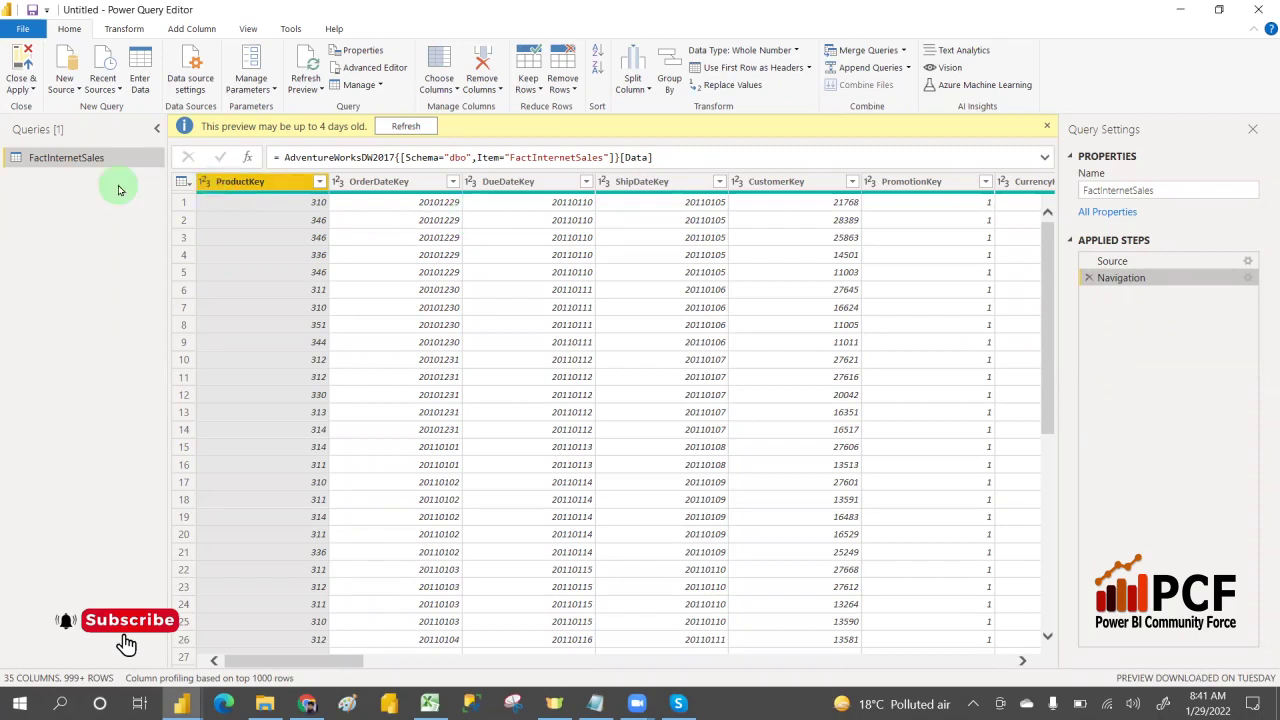
Step: Switch to Chrome and show the Microsoft "Query folding - Power Query" documentation page in a maximized window
key(alt+Tab)
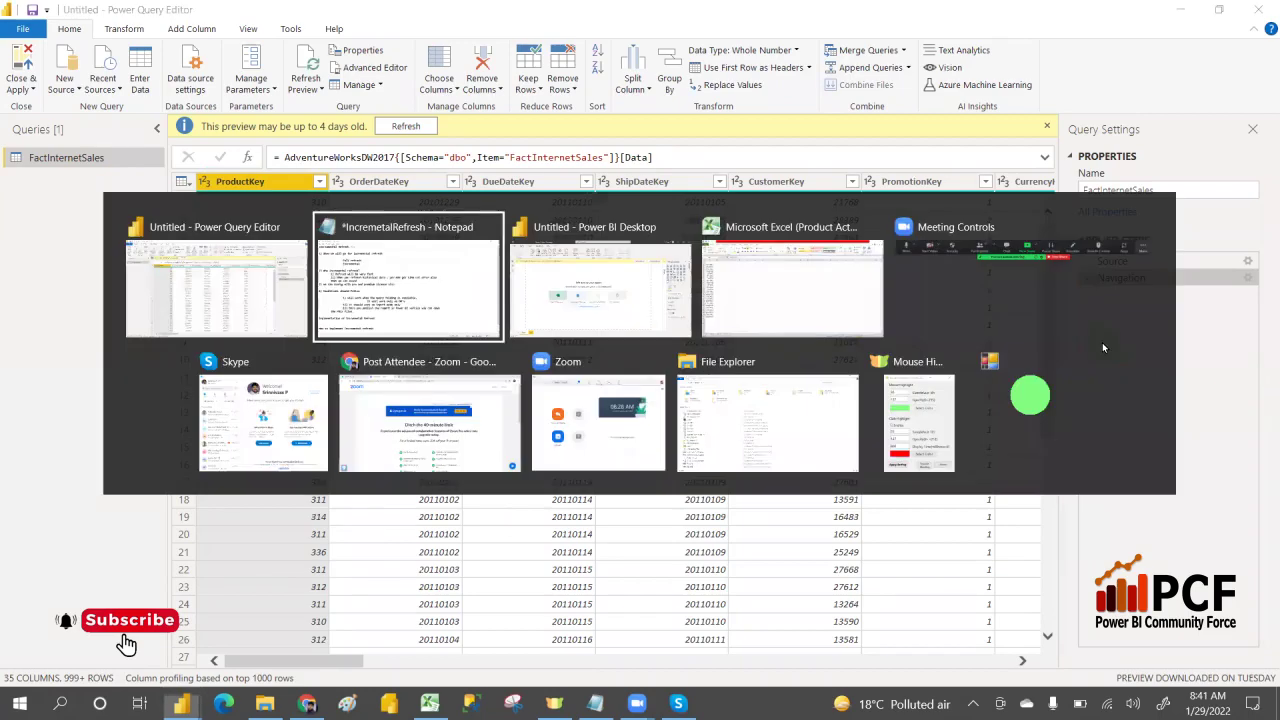
key(alt+Tab)
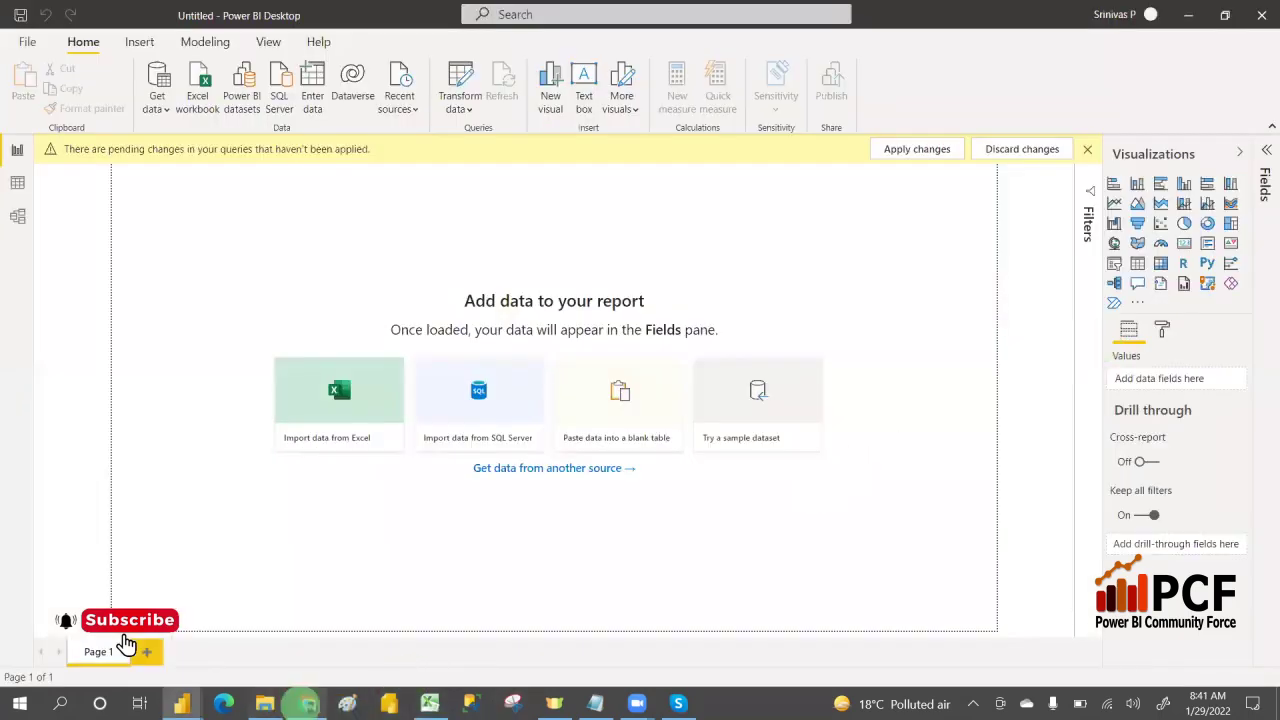
click(284, 590)
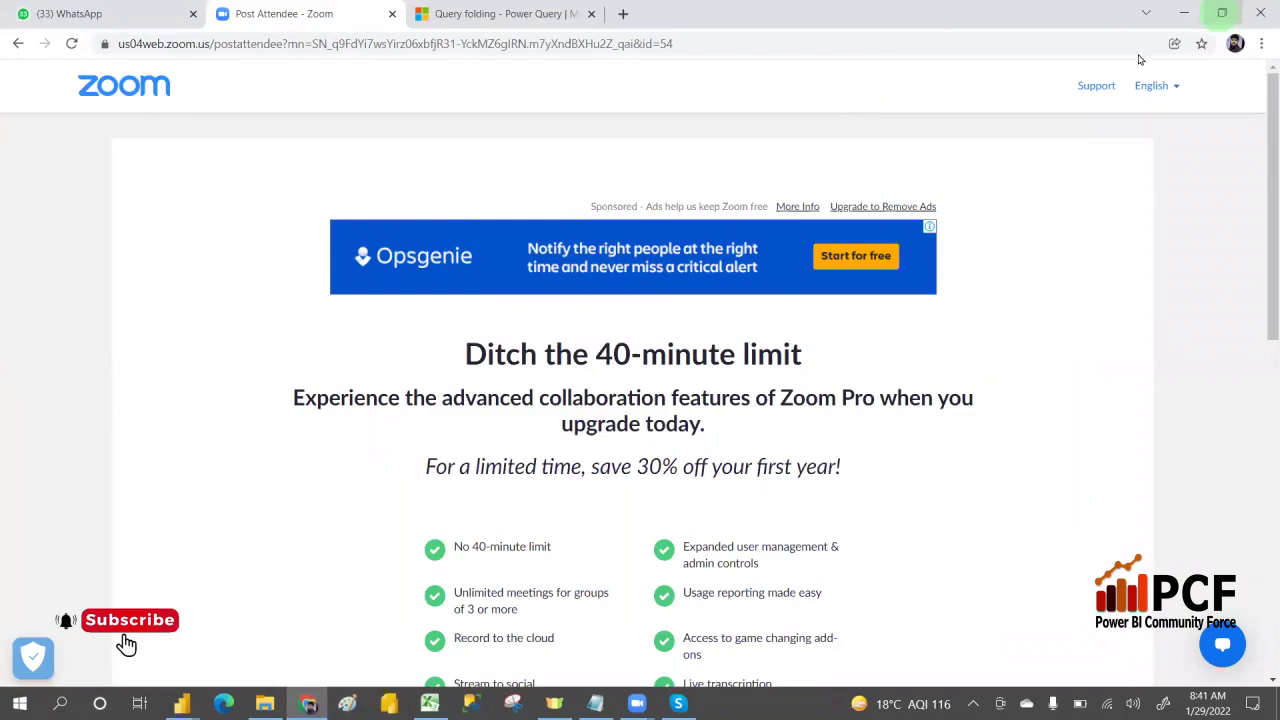
click(1222, 13)
click(571, 108)
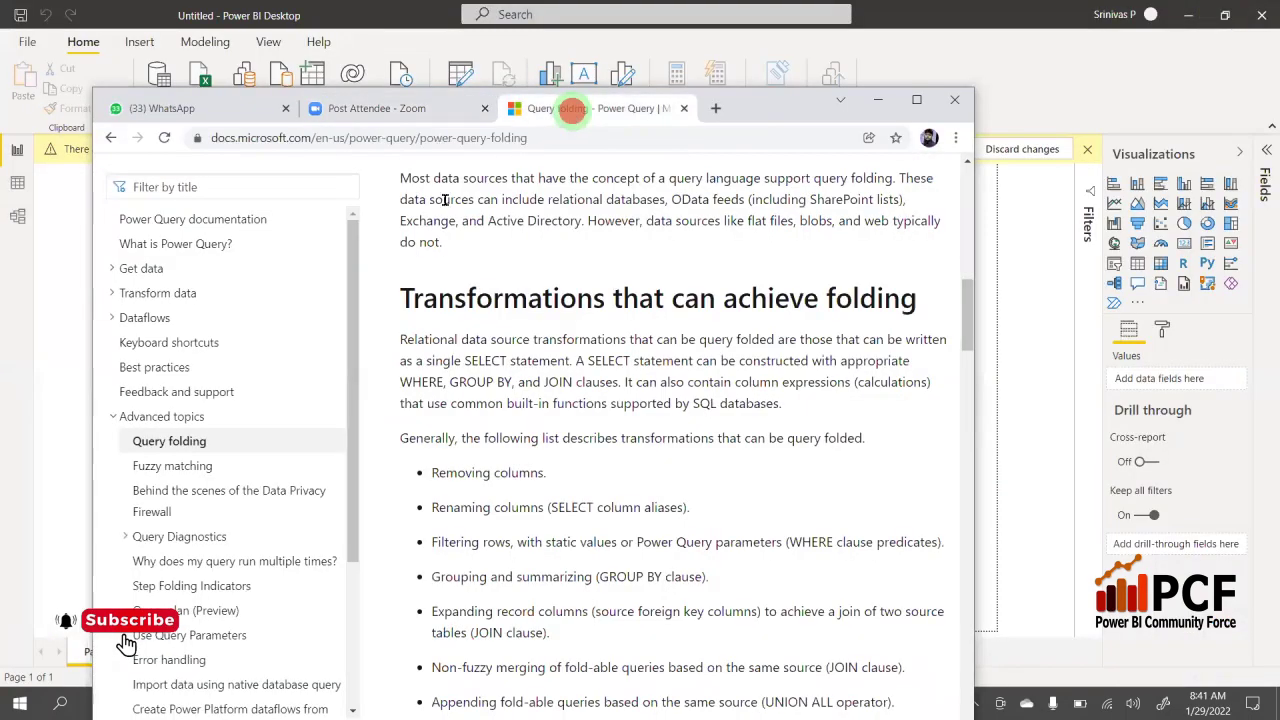
click(917, 104)
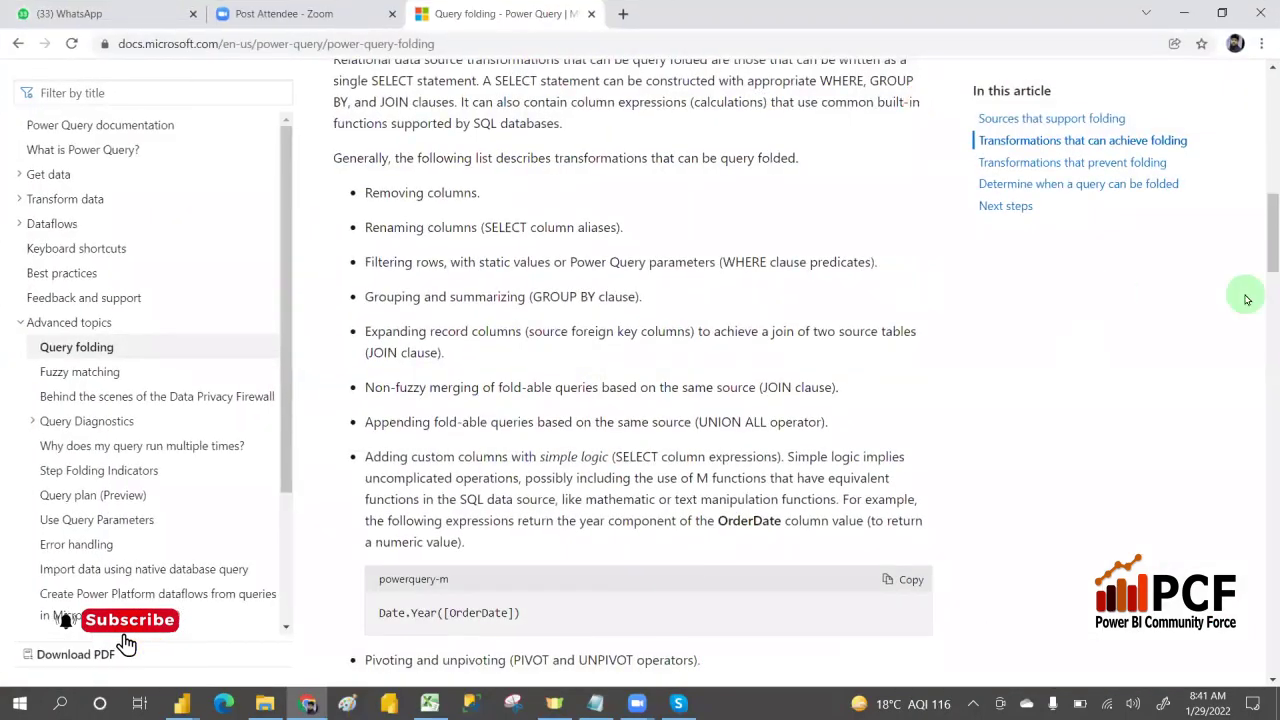
Step: Review the section "Transformations that can achieve folding", highlighting its heading and reading through the listed transformations
scroll(1262, 255, up, 2)
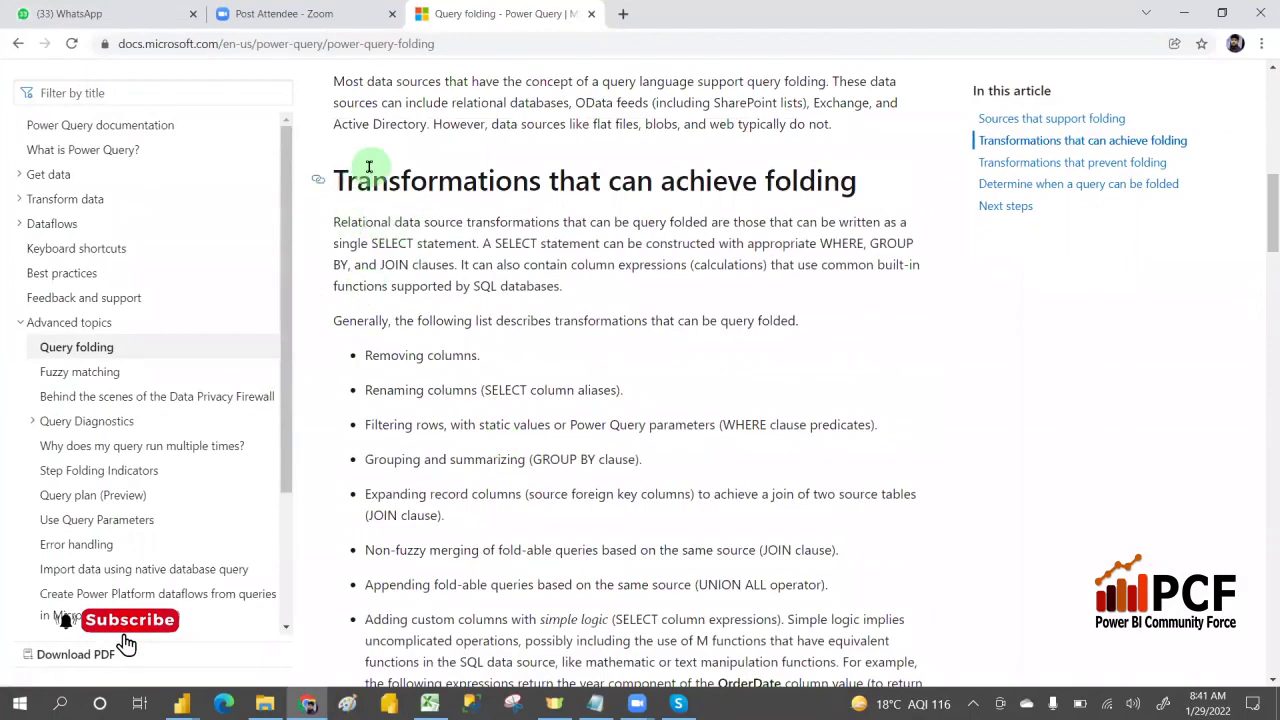
drag(331, 181, 866, 208)
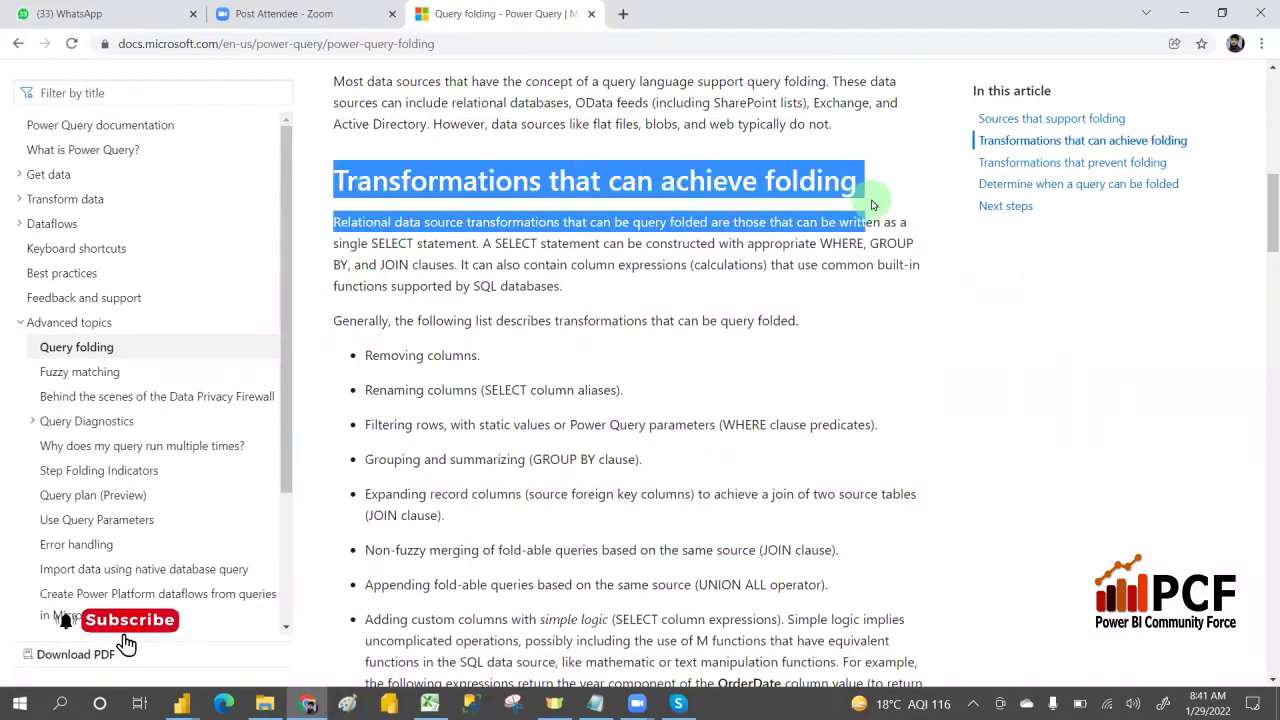
click(530, 360)
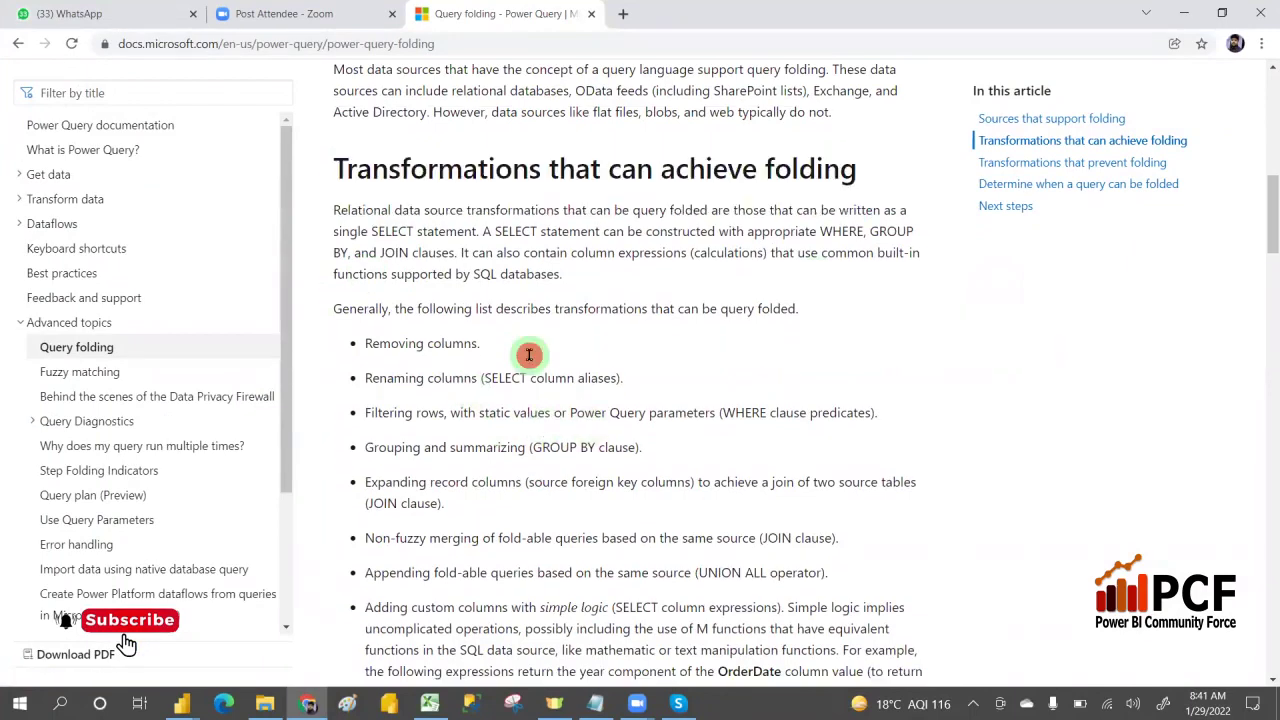
scroll(530, 358, down, 5)
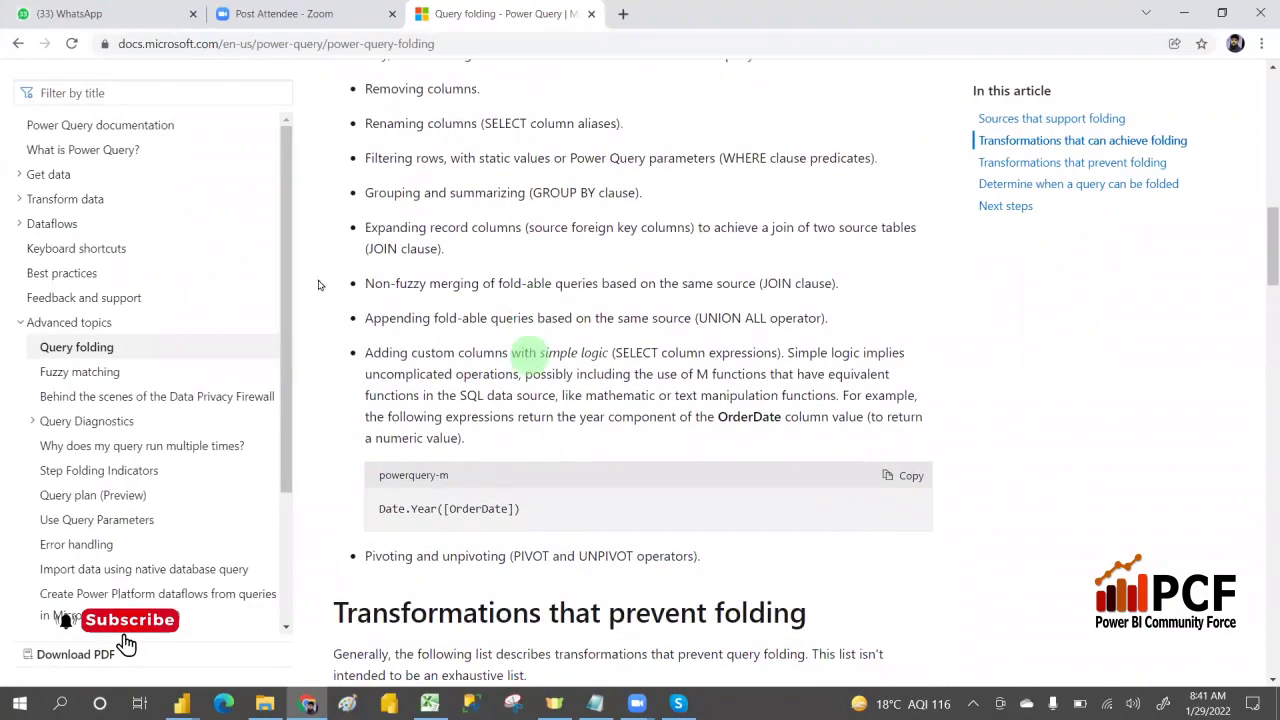
Step: Review the section "Transformations that prevent folding", highlighting "prevent folding" and the item about merging queries based on different sources
scroll(536, 311, down, 5)
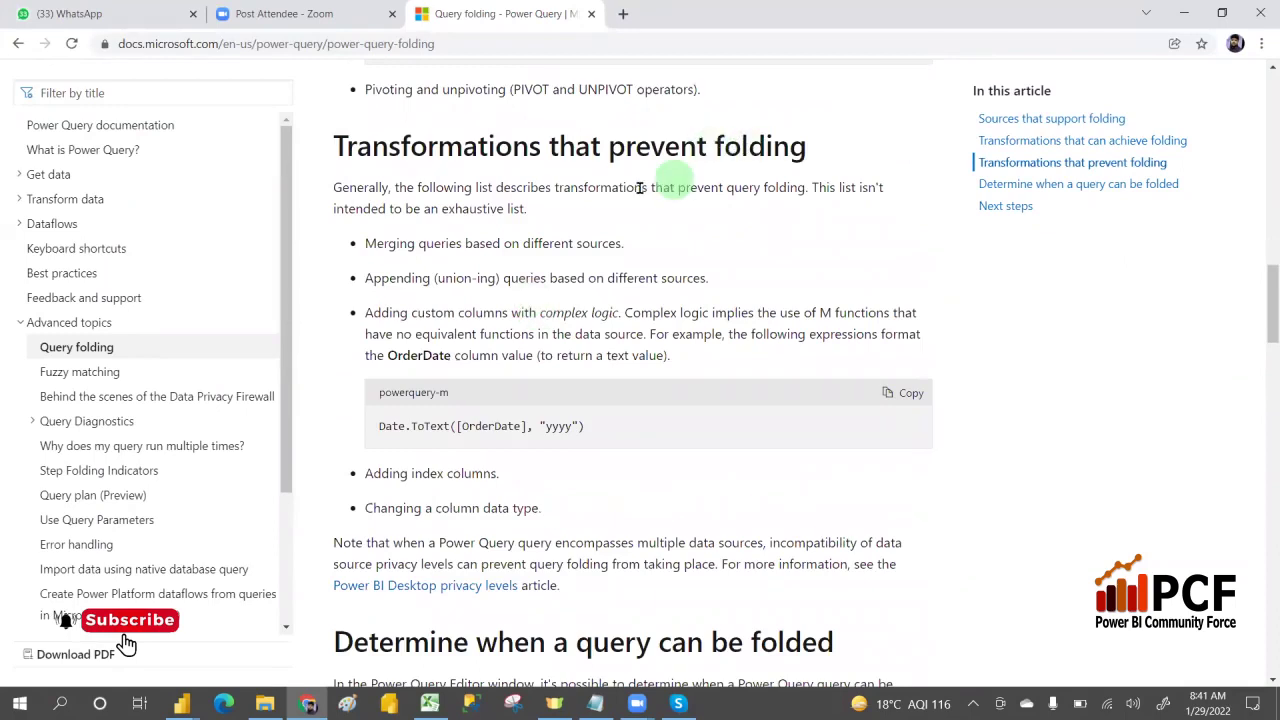
drag(604, 149, 773, 150)
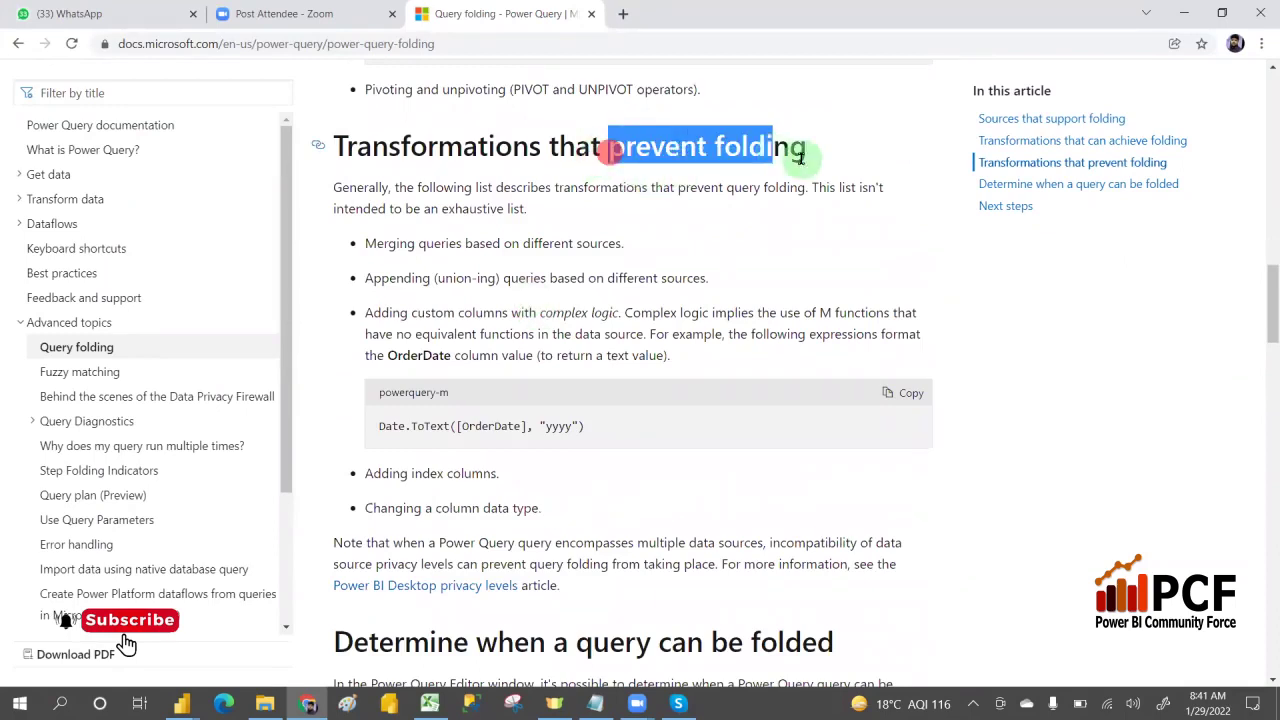
drag(357, 247, 566, 244)
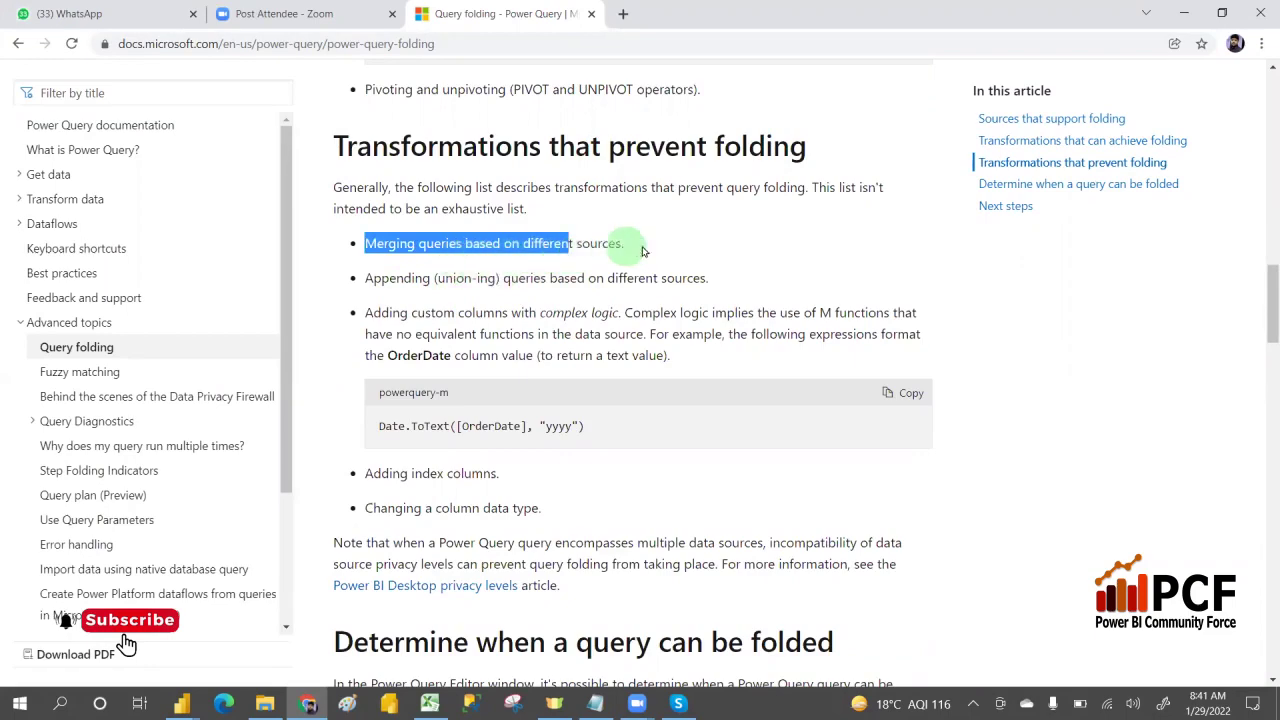
scroll(587, 323, down, 1)
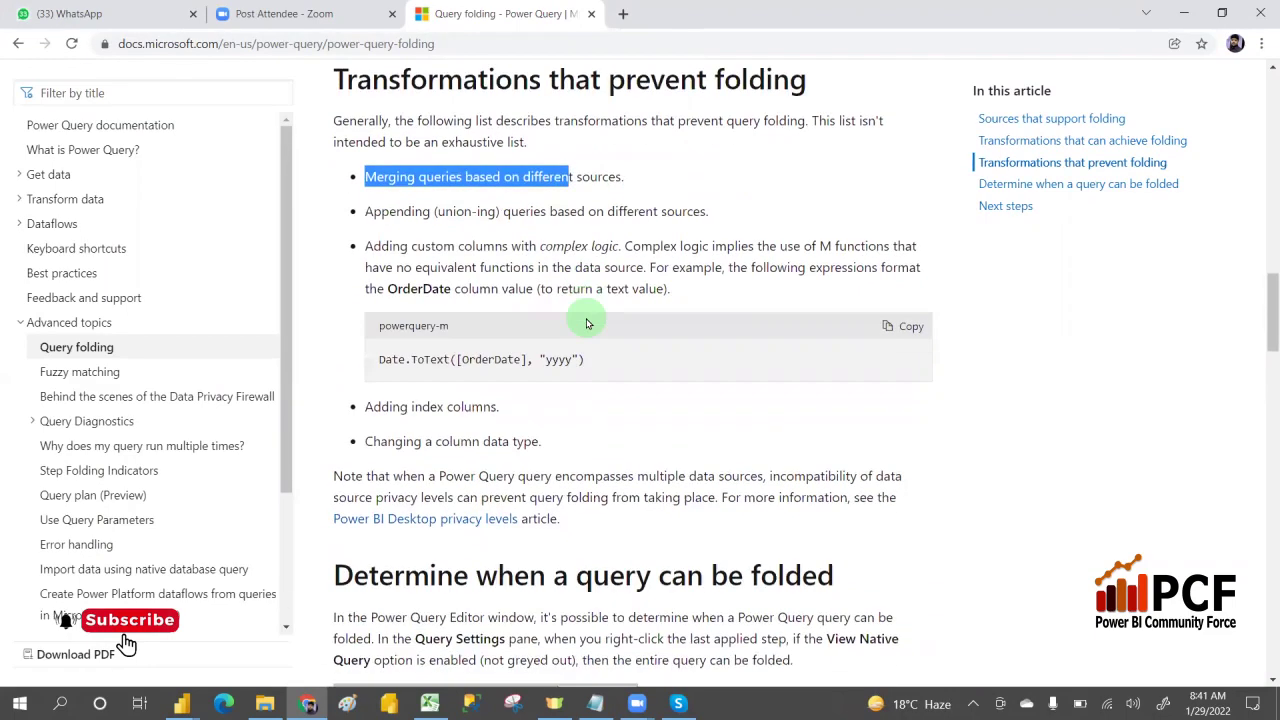
Step: Highlight the item "Adding index columns" in the list of transformations that prevent folding
scroll(587, 323, down, 1)
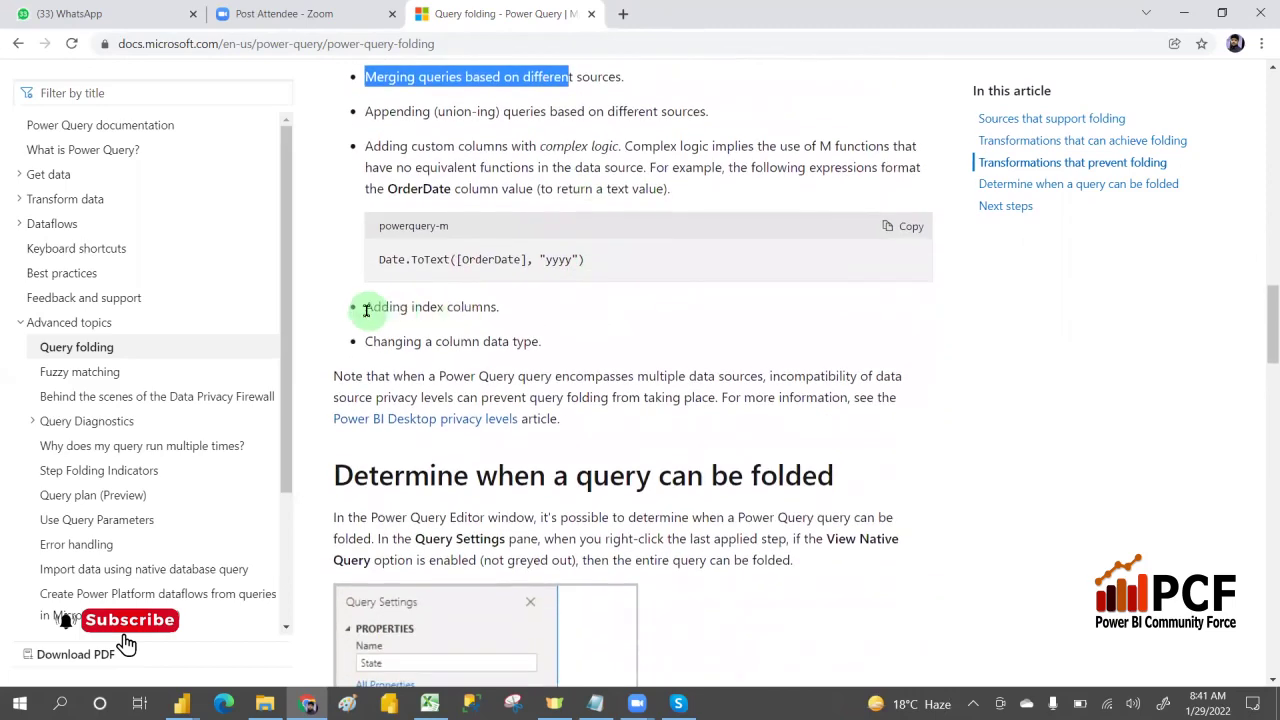
drag(366, 310, 566, 303)
drag(357, 340, 352, 313)
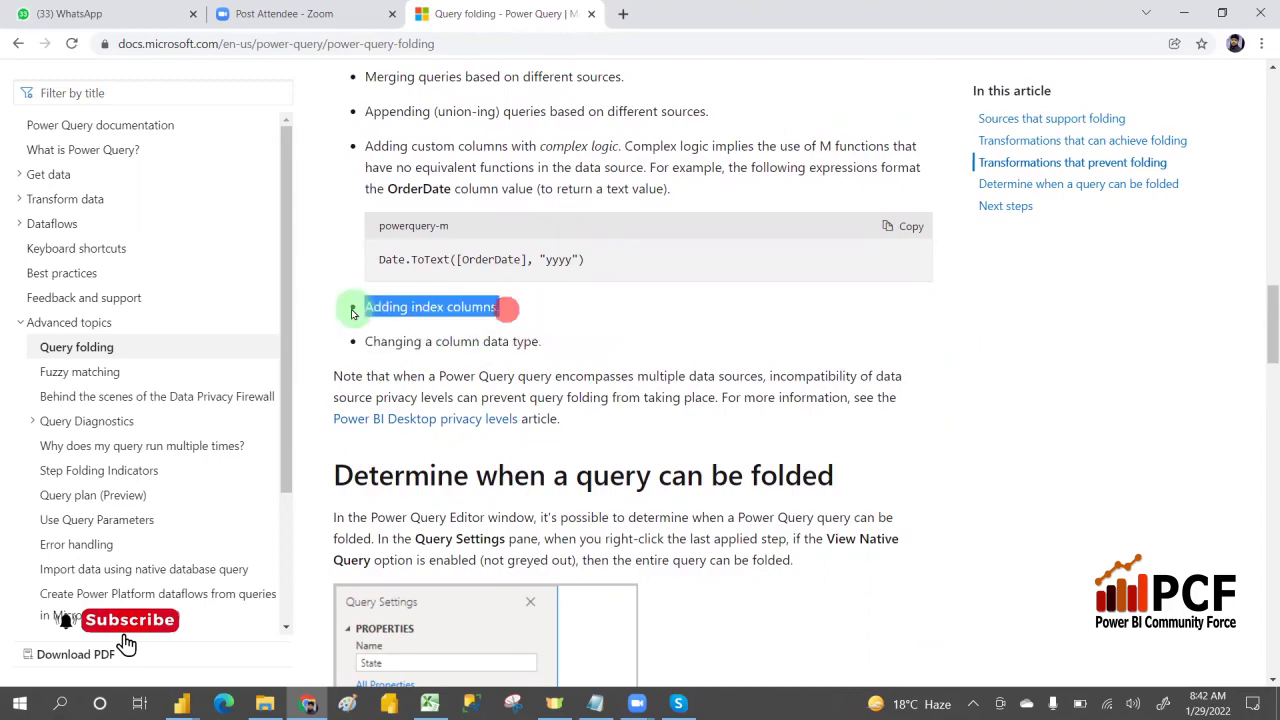
Step: Read through the section "Determine when a query can be folded", including its View Native Query illustrations, down to "Next steps"
scroll(554, 443, down, 1)
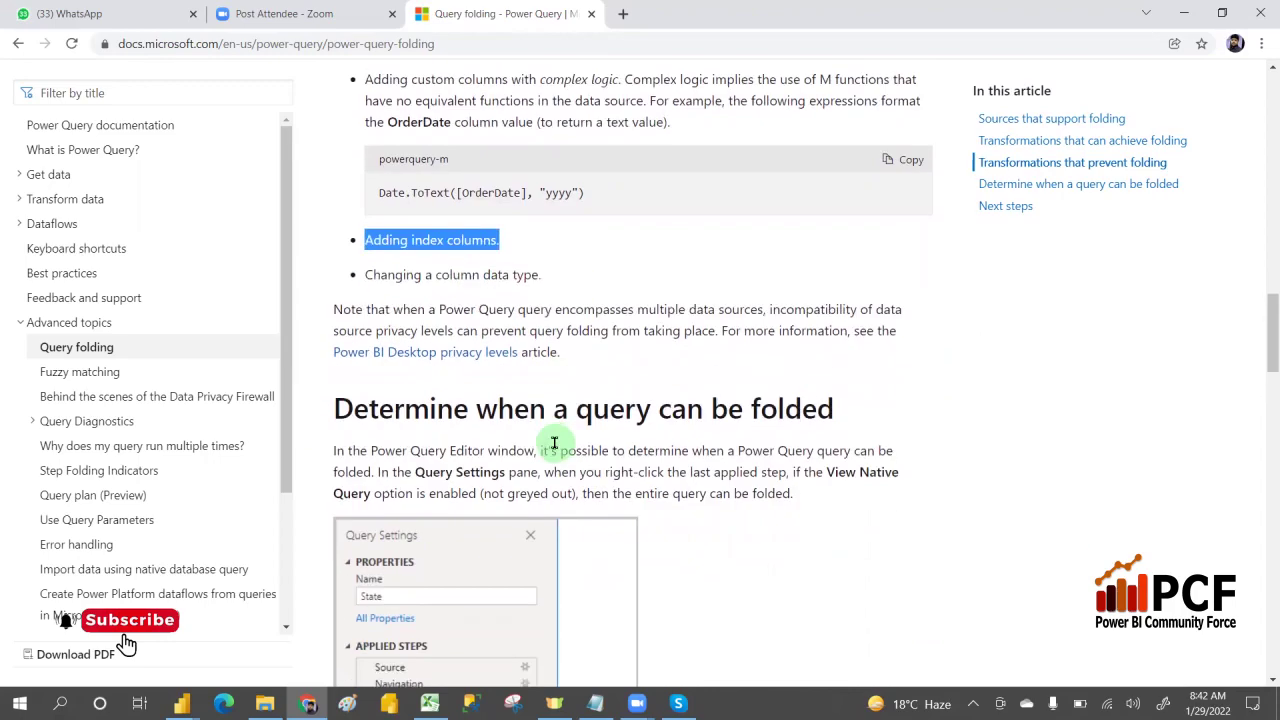
scroll(554, 443, down, 6)
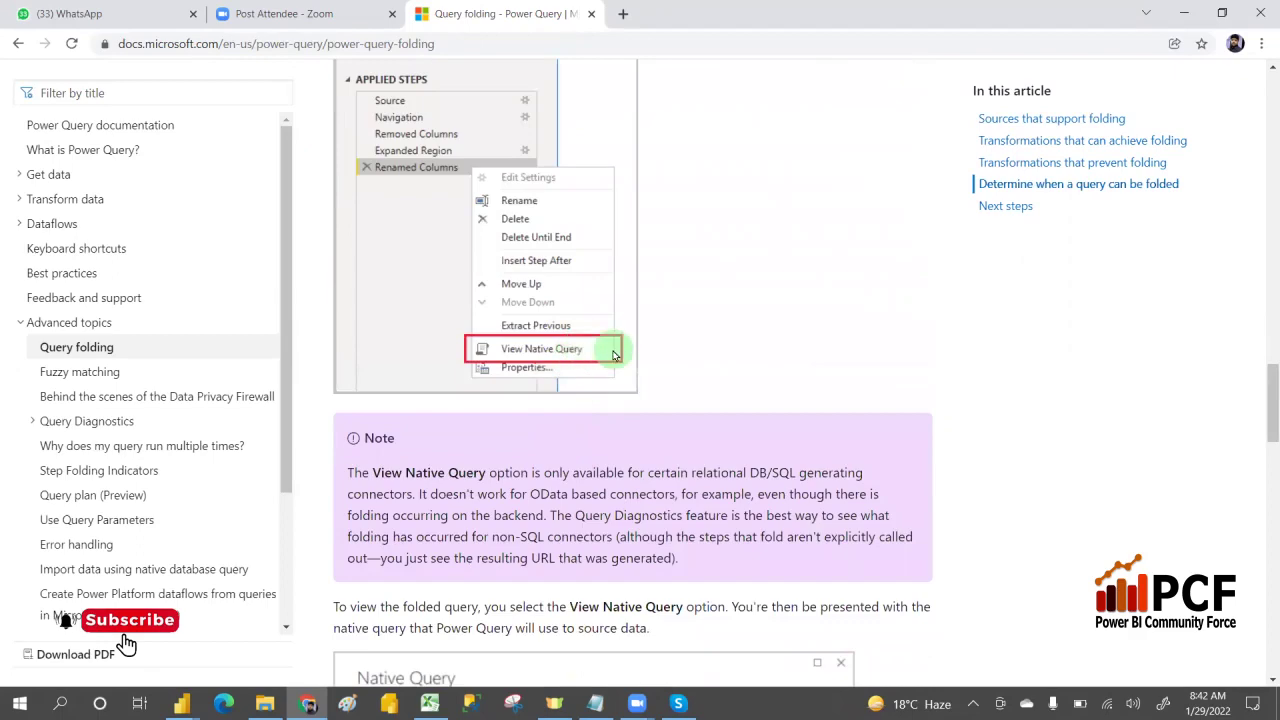
scroll(612, 352, down, 5)
scroll(612, 352, down, 8)
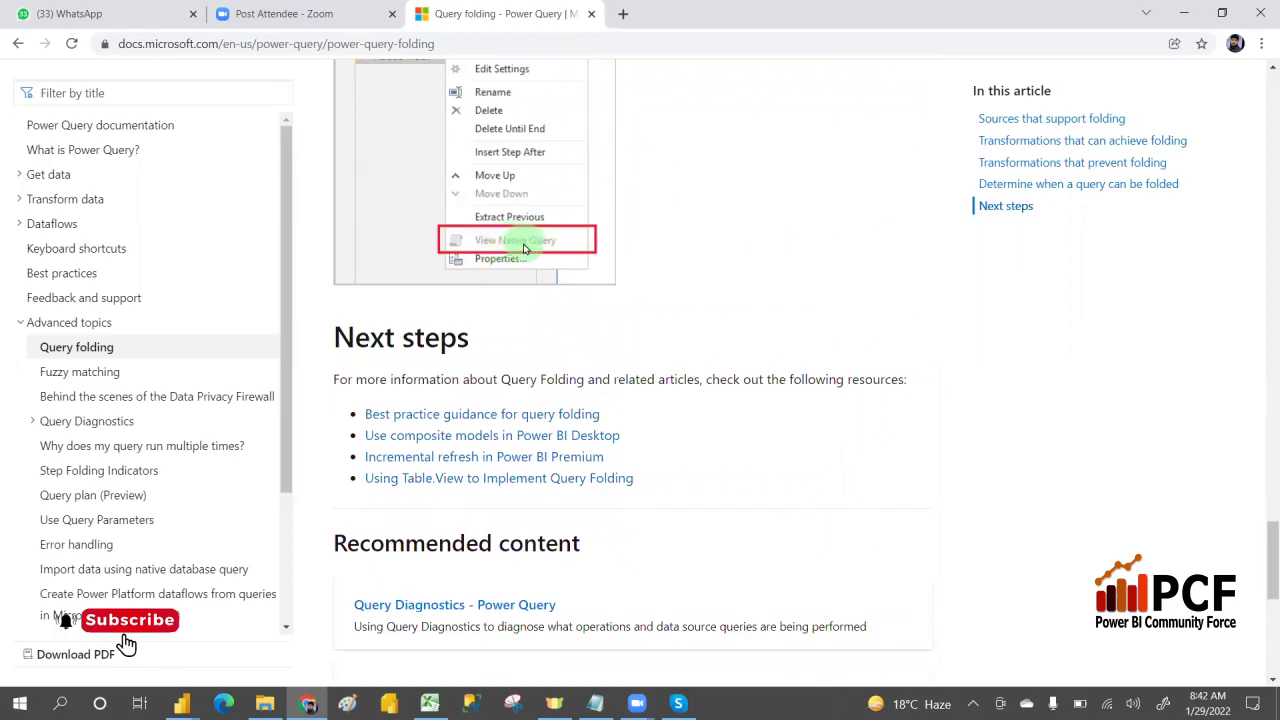
Step: Switch to the IncremetalRefresh notes in Notepad and highlight the conditions about import mode and publishing to Power BI service, finishing with the whole conditions list
key(alt+Tab)
key(alt+Tab)
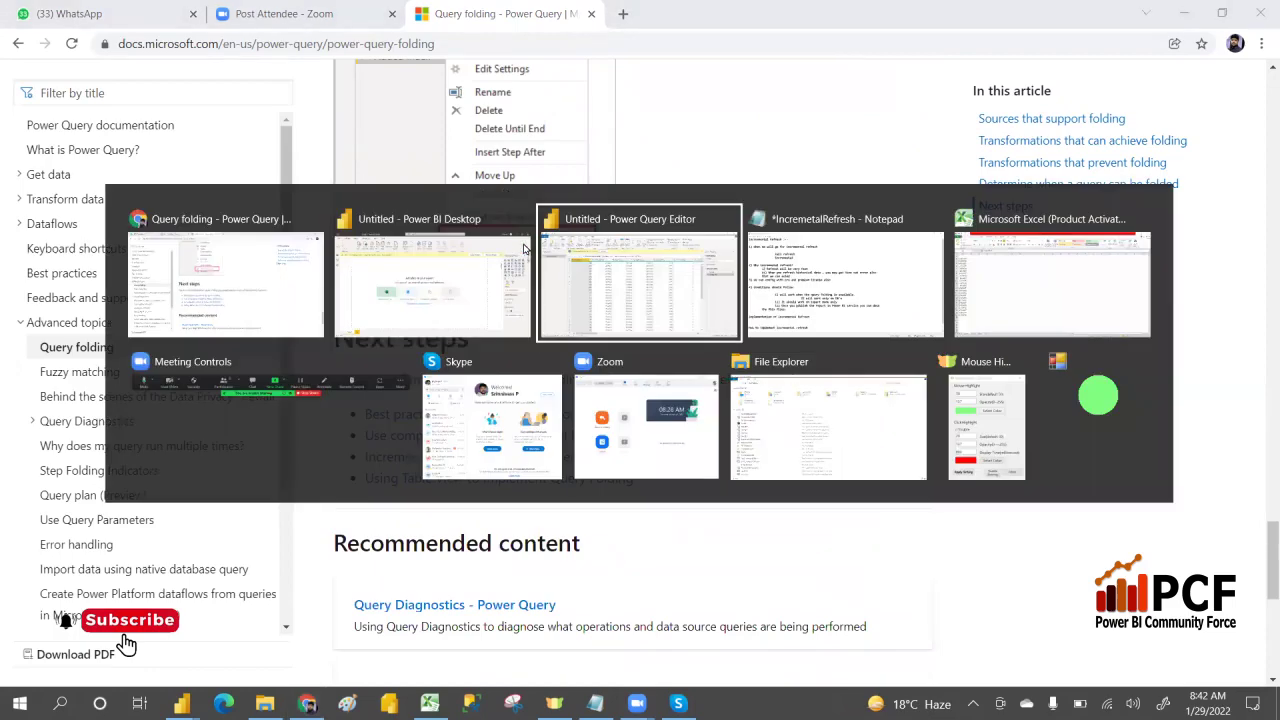
key(alt+Tab)
key(alt+Tab)
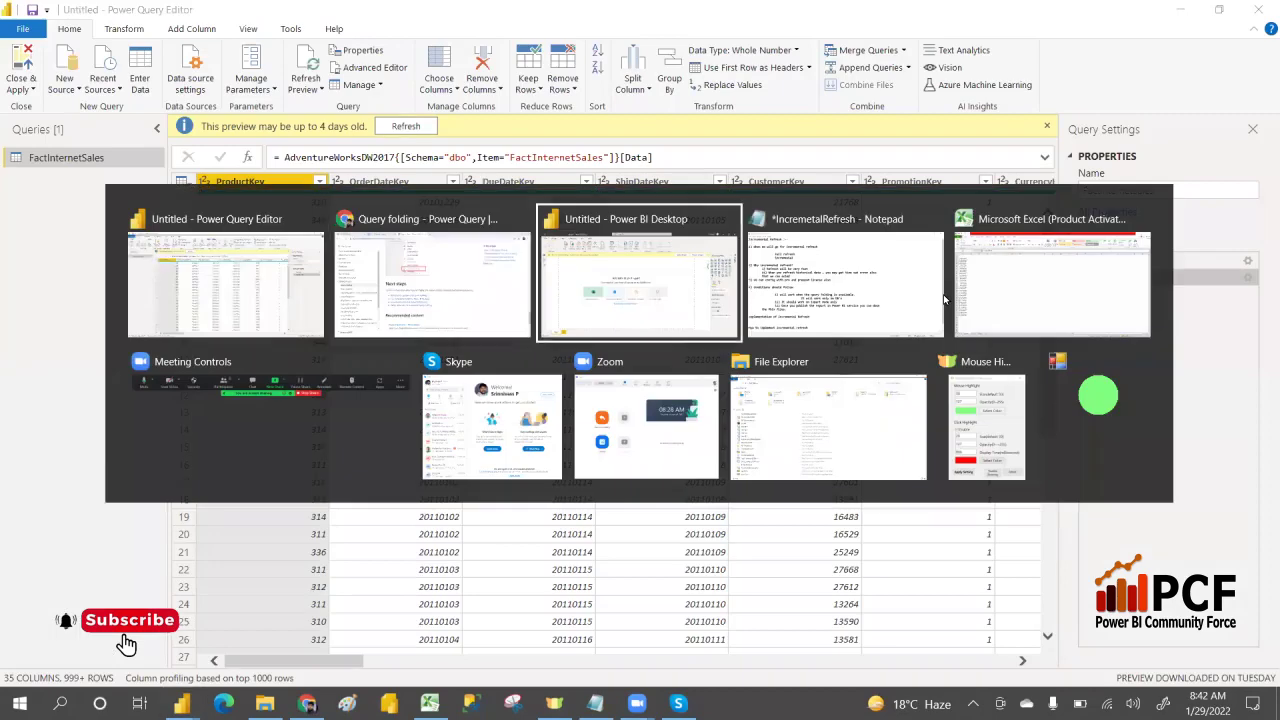
key(alt+Tab)
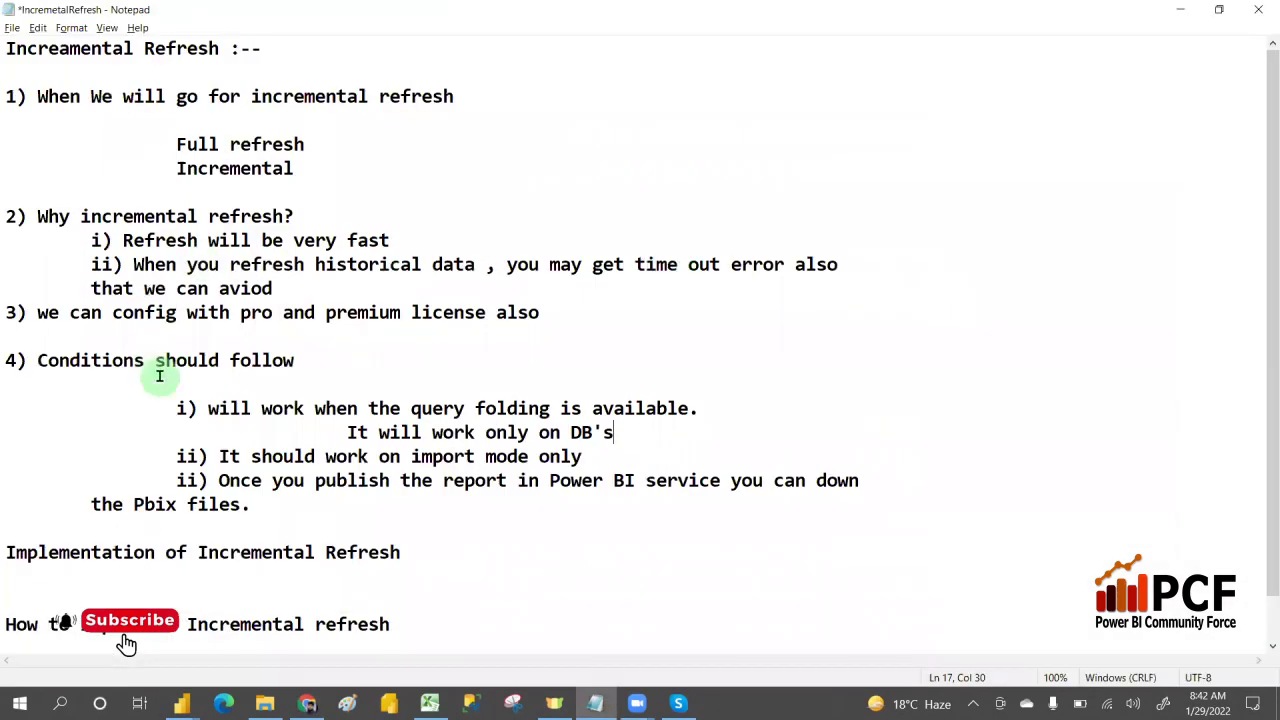
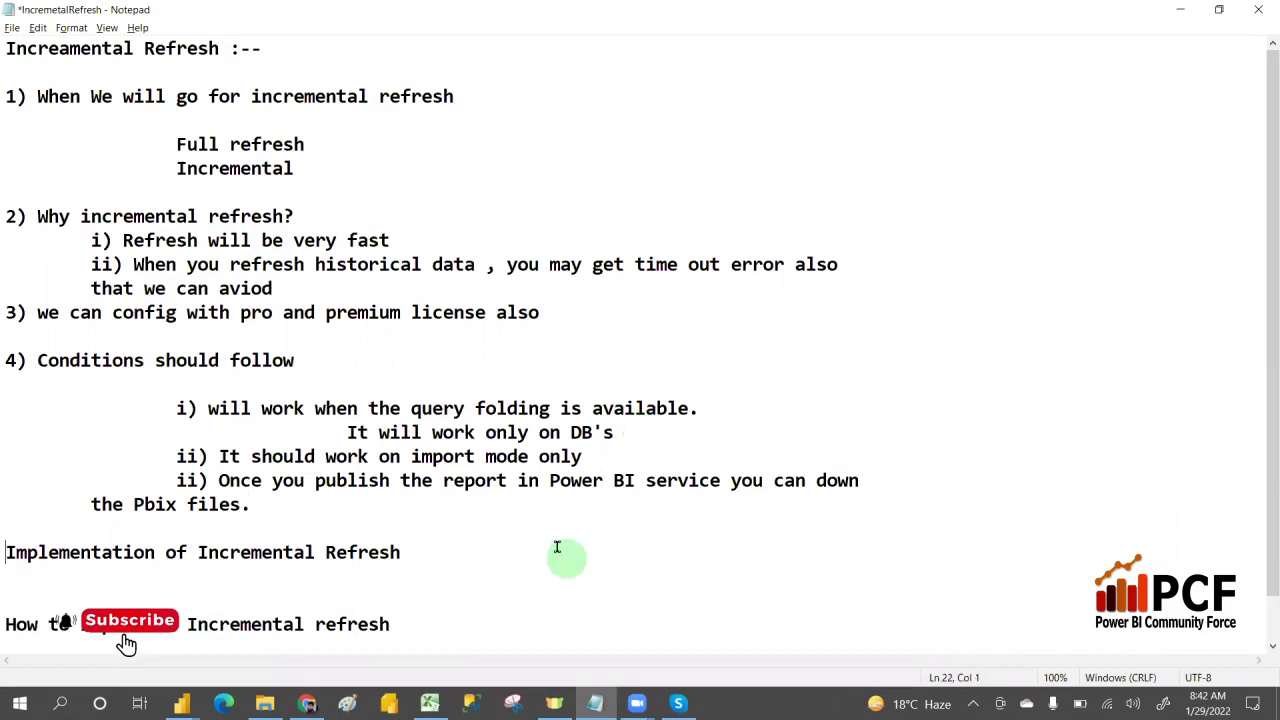
drag(168, 458, 588, 456)
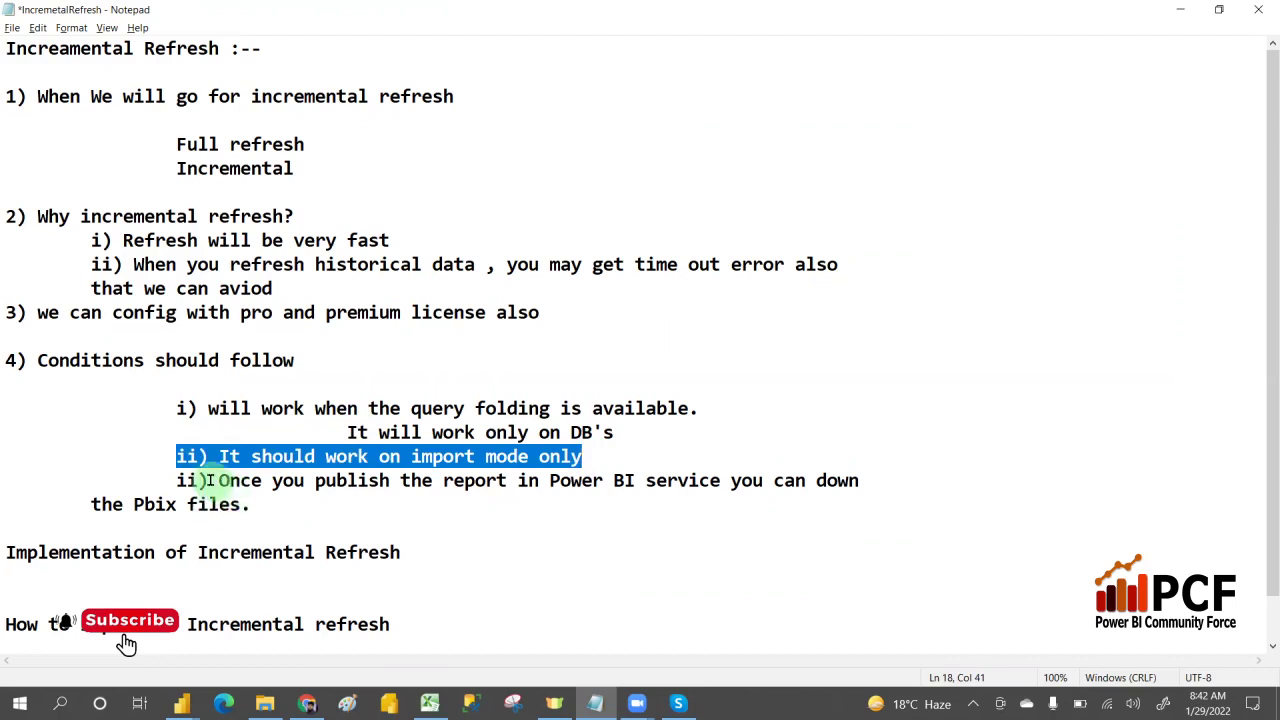
drag(216, 480, 299, 500)
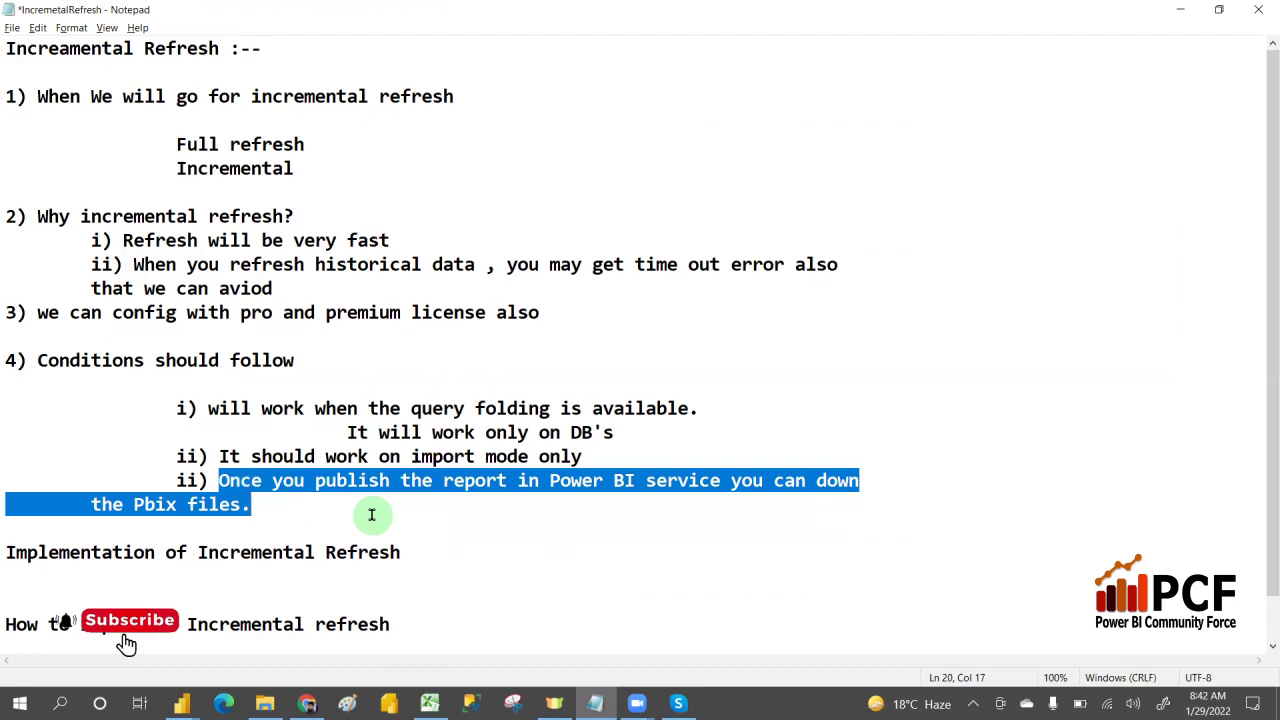
mouse_move(270, 516)
mouse_down()
mouse_move(131, 403)
mouse_move(250, 506)
mouse_up()
click(185, 432)
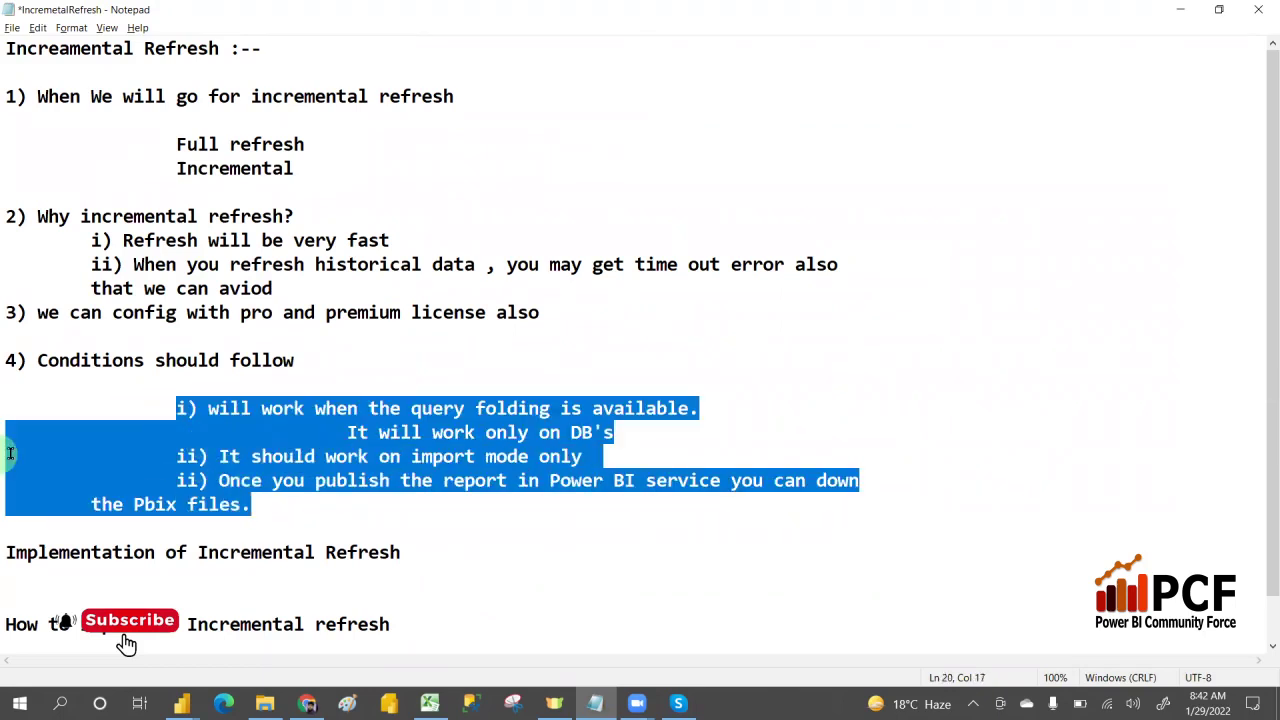
Step: Place the cursor on the empty line directly below the heading "Implementation of Incremental Refresh"
click(8, 555)
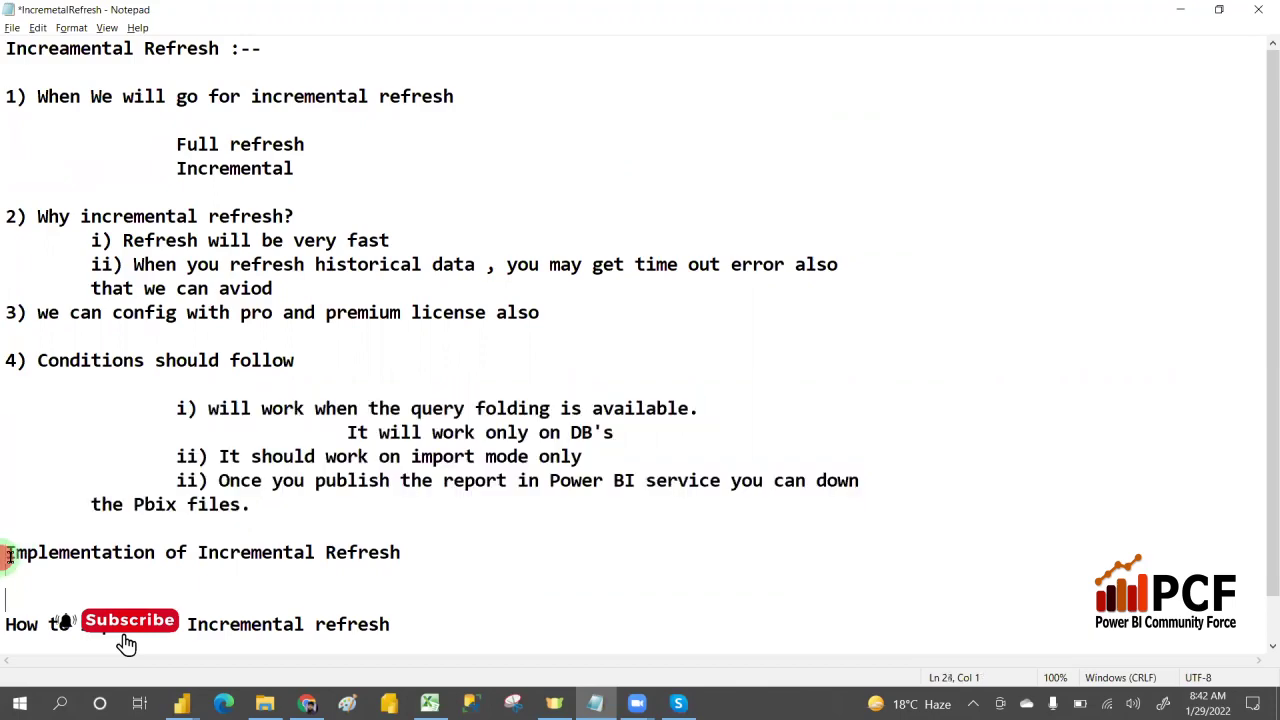
key(Down)
key(Down)
key(Down)
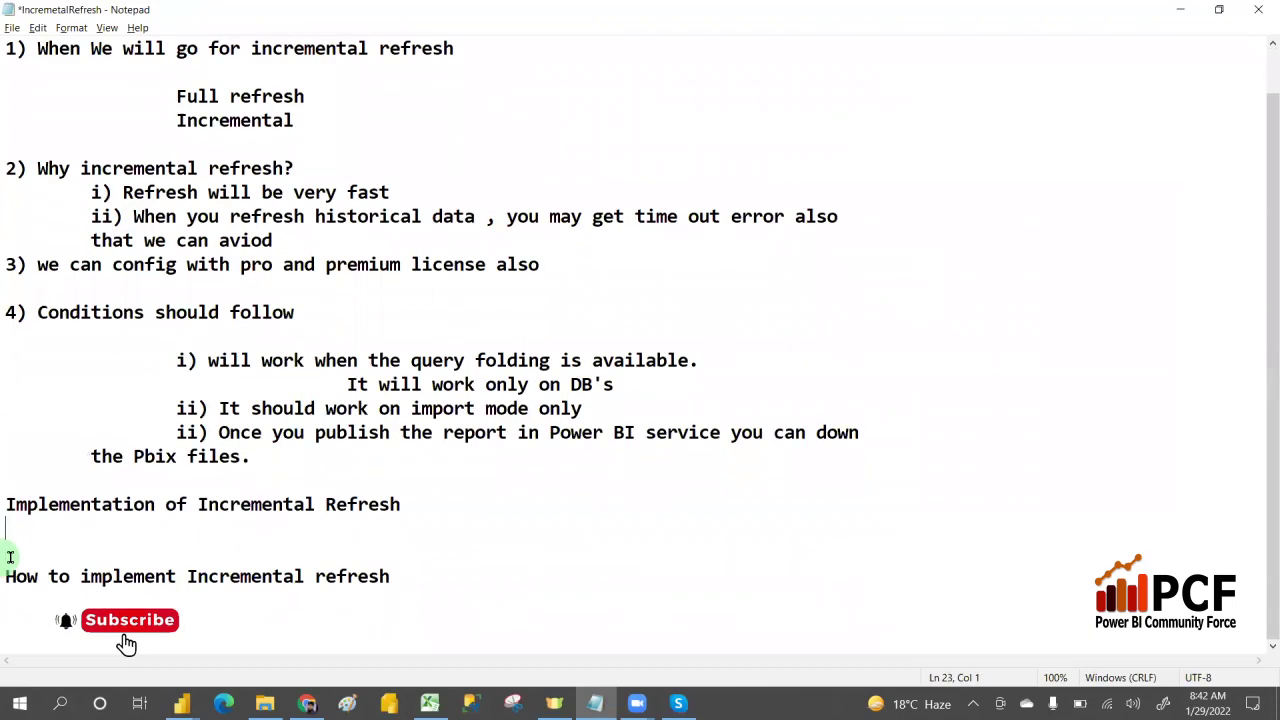
Step: Switch to Power Query Editor, refresh the FactInternetSales preview, and return to the notes in Notepad
key(alt+Tab)
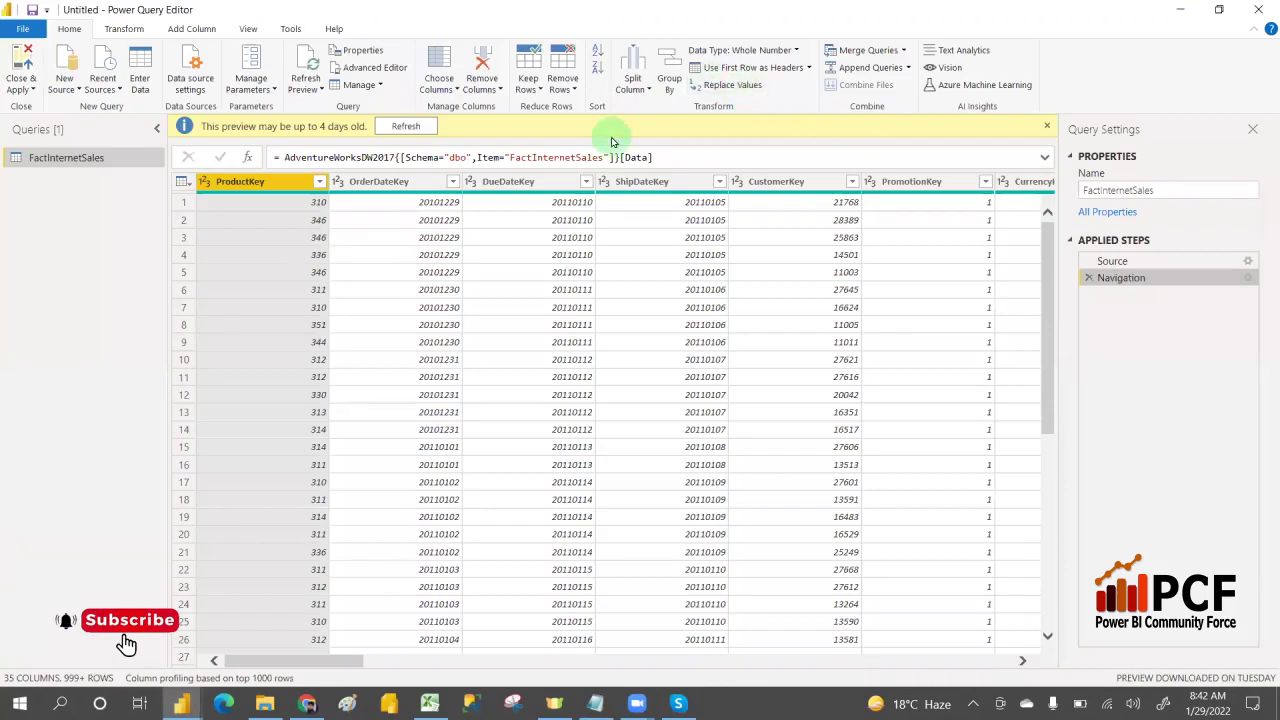
click(404, 127)
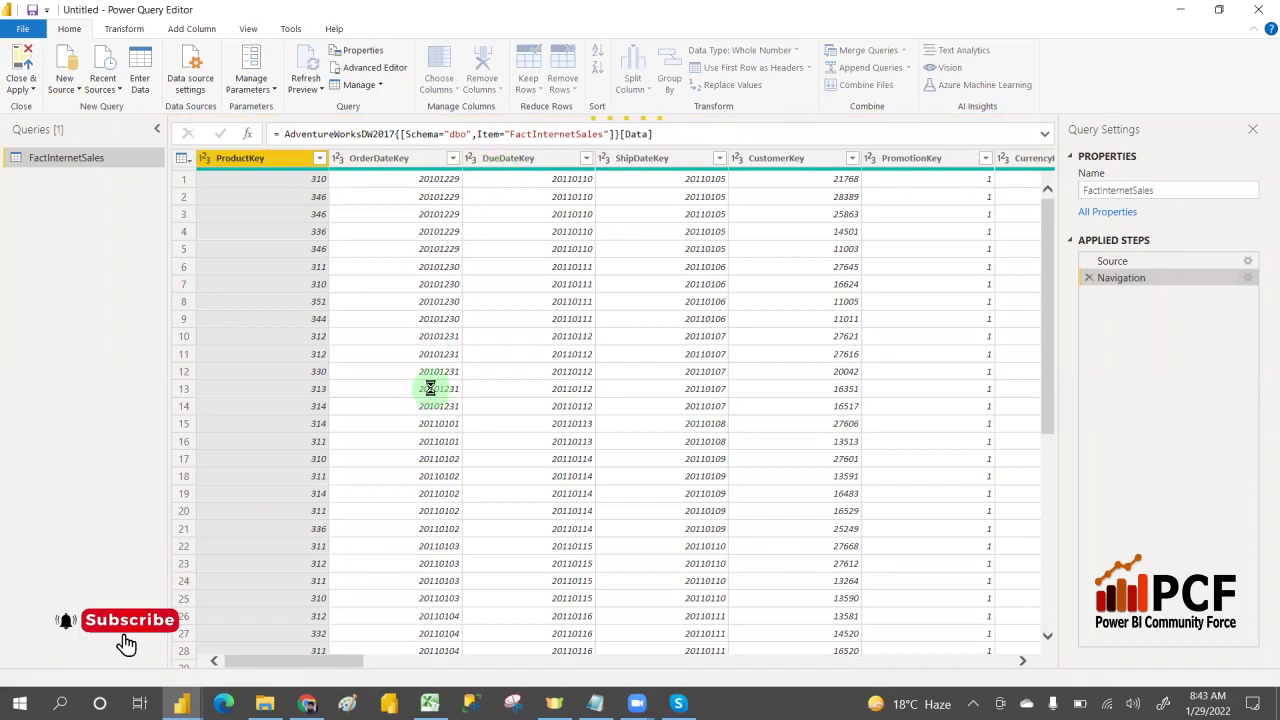
key(alt+Tab)
key(alt+Tab)
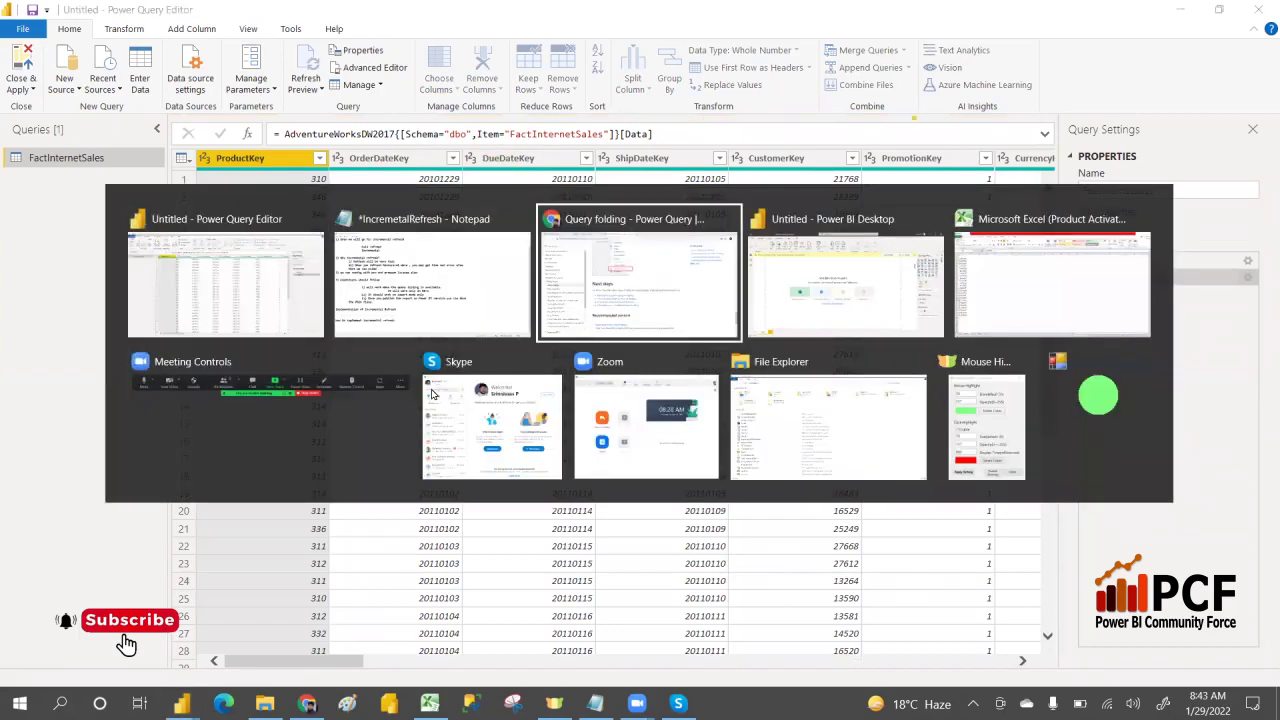
key(alt+Tab)
key(alt+Tab)
key(alt+shift+Tab)
key(alt+shift+Tab)
key(alt+shift+Tab)
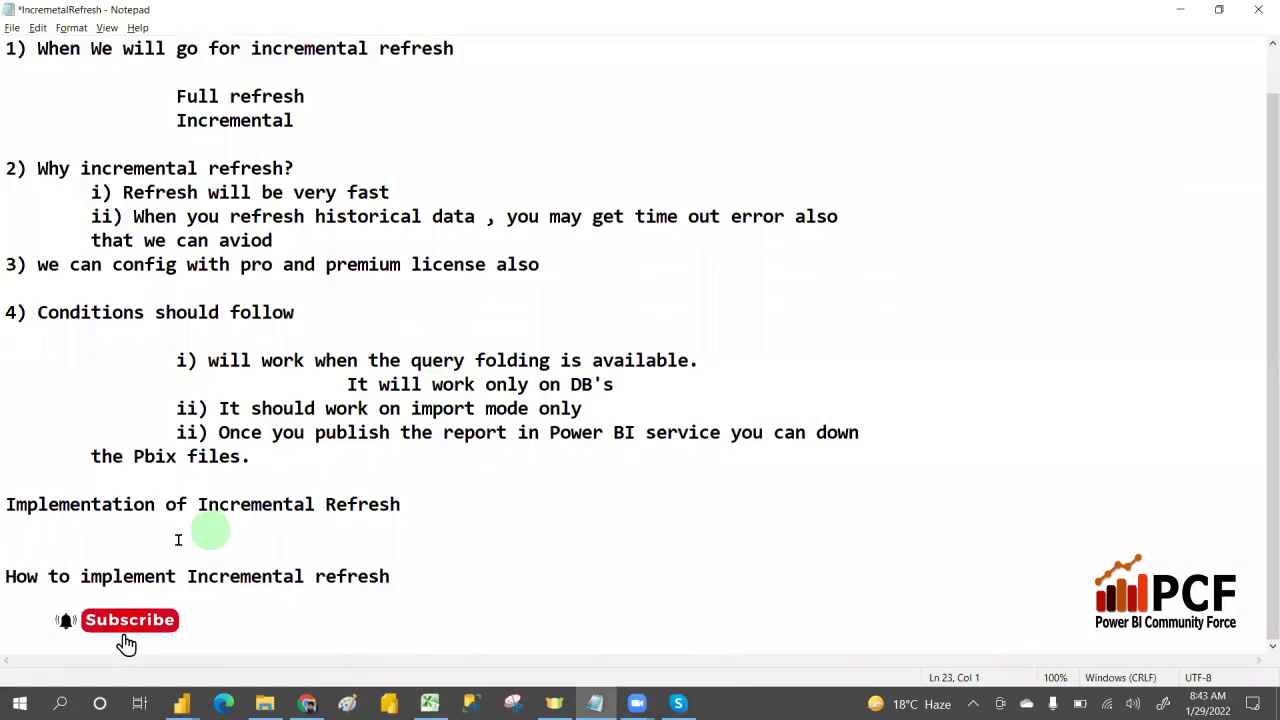
Step: Add the indented items "1) RangeStart" and "2) RangeEnd" under the heading "Implementation of Incremental Refresh"
click(10, 540)
key(Tab)
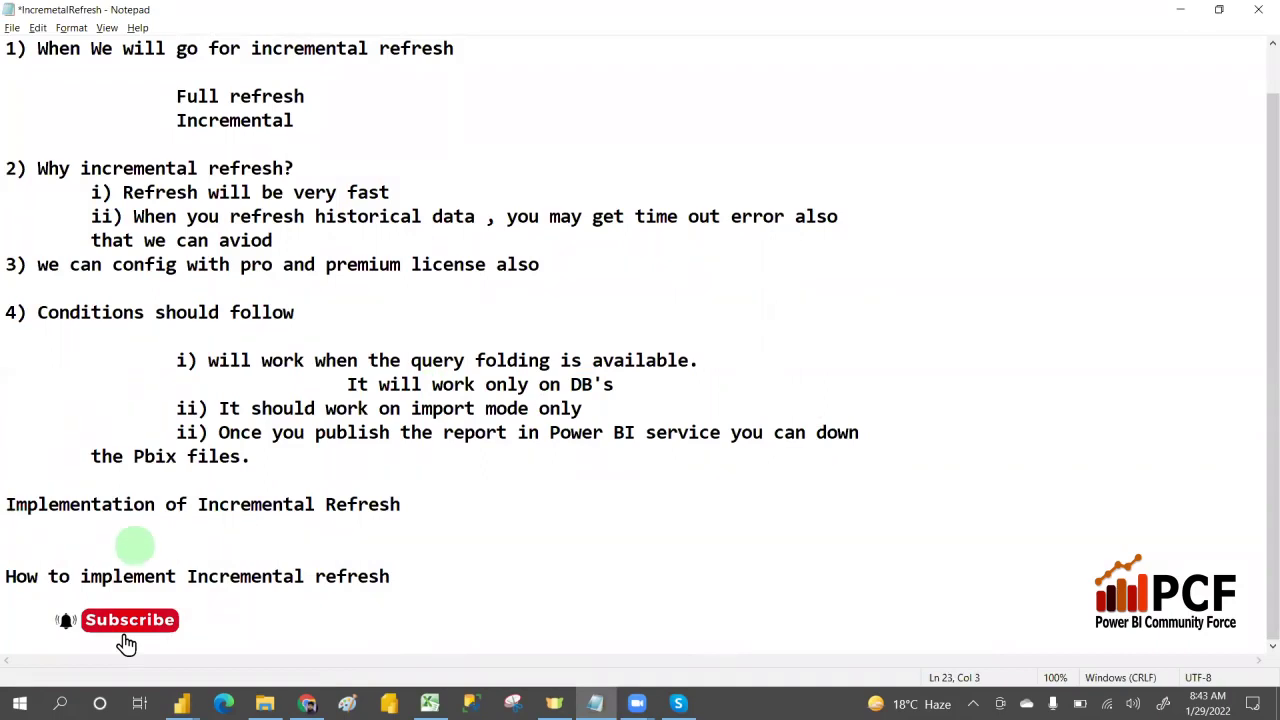
key(Return)
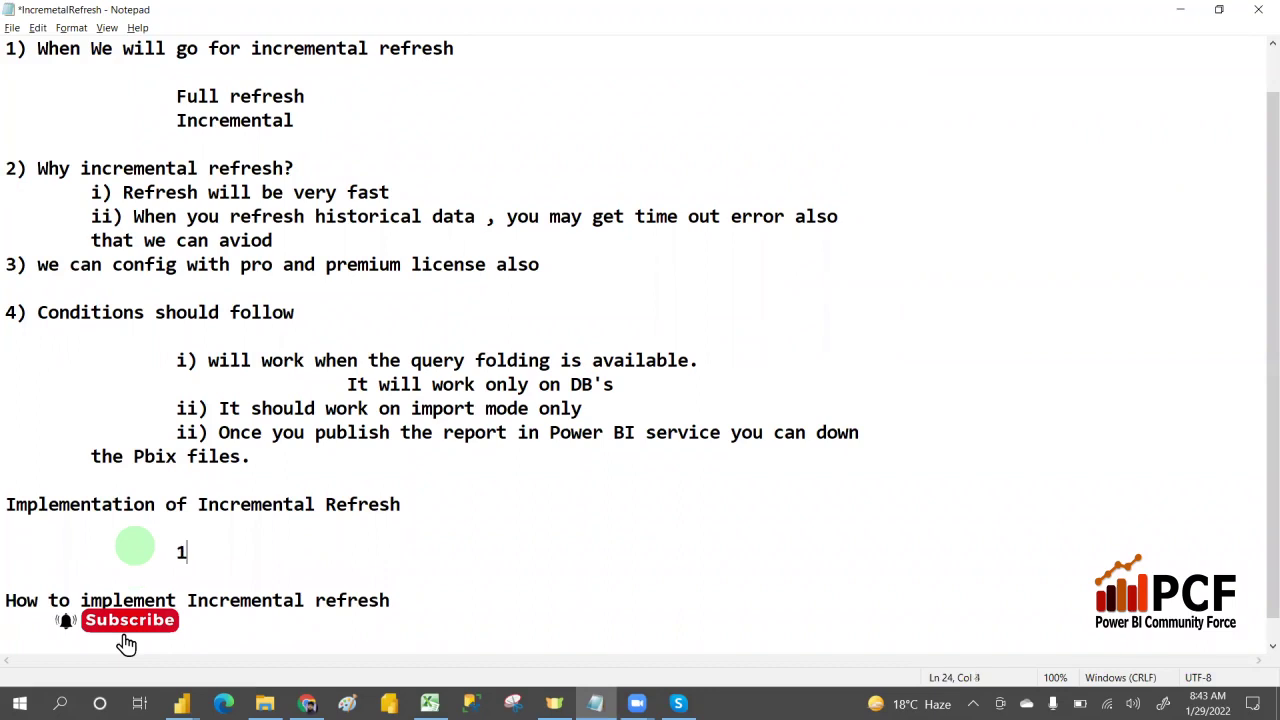
text(1) Ranges)
key(BackSpace)
text(Start)
key(Return)
key(Tab)
key(Tab)
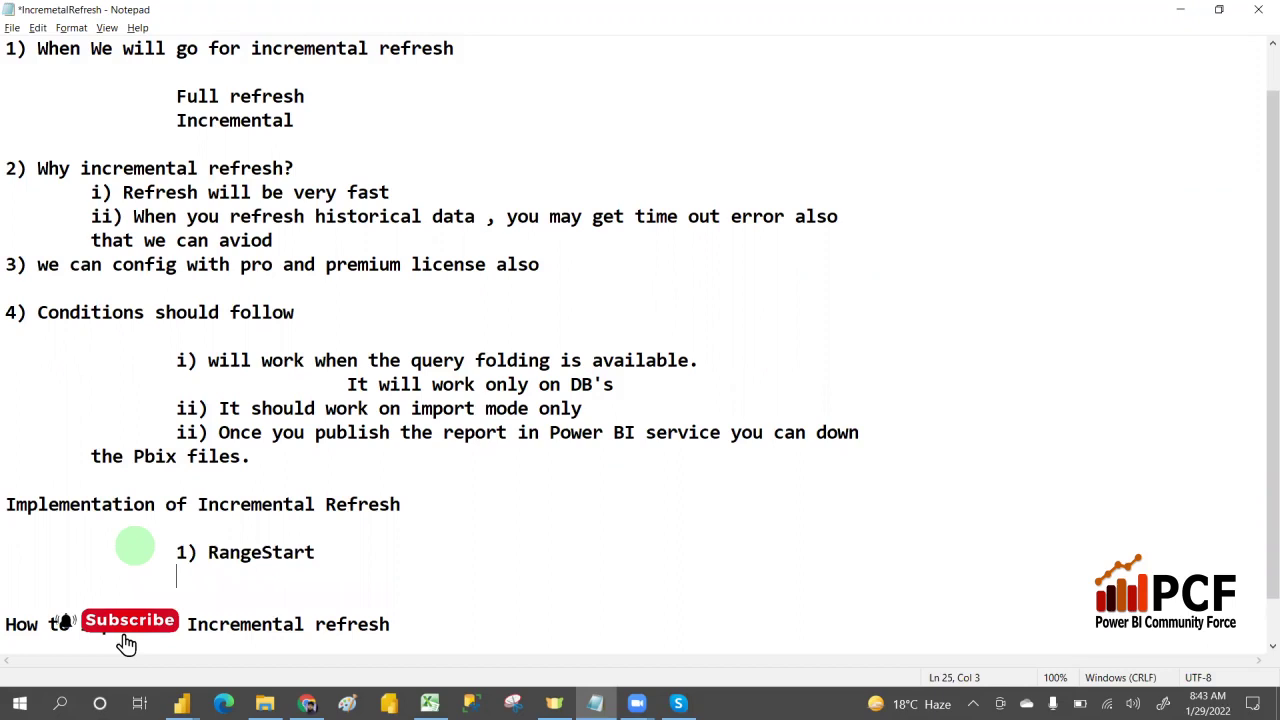
text(2) RangeEnd)
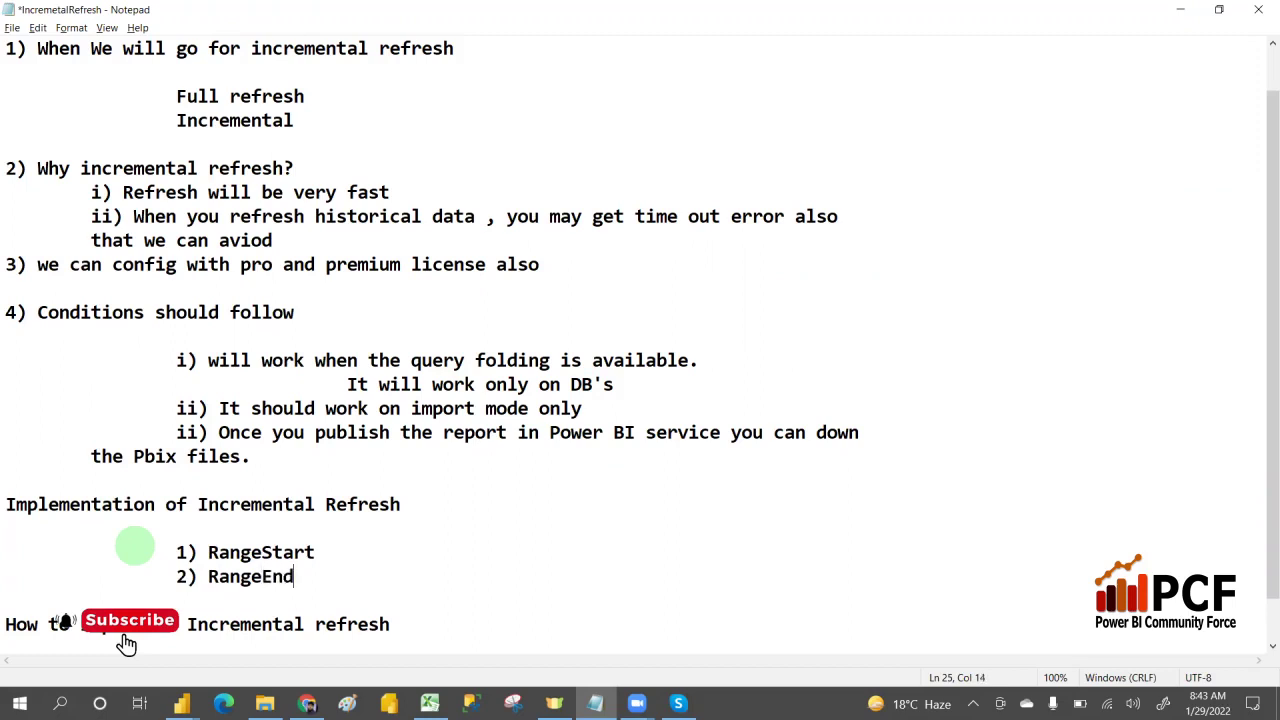
Step: Enter "1) Create parameter on date column" on the line above the RangeStart and RangeEnd items
click(10, 550)
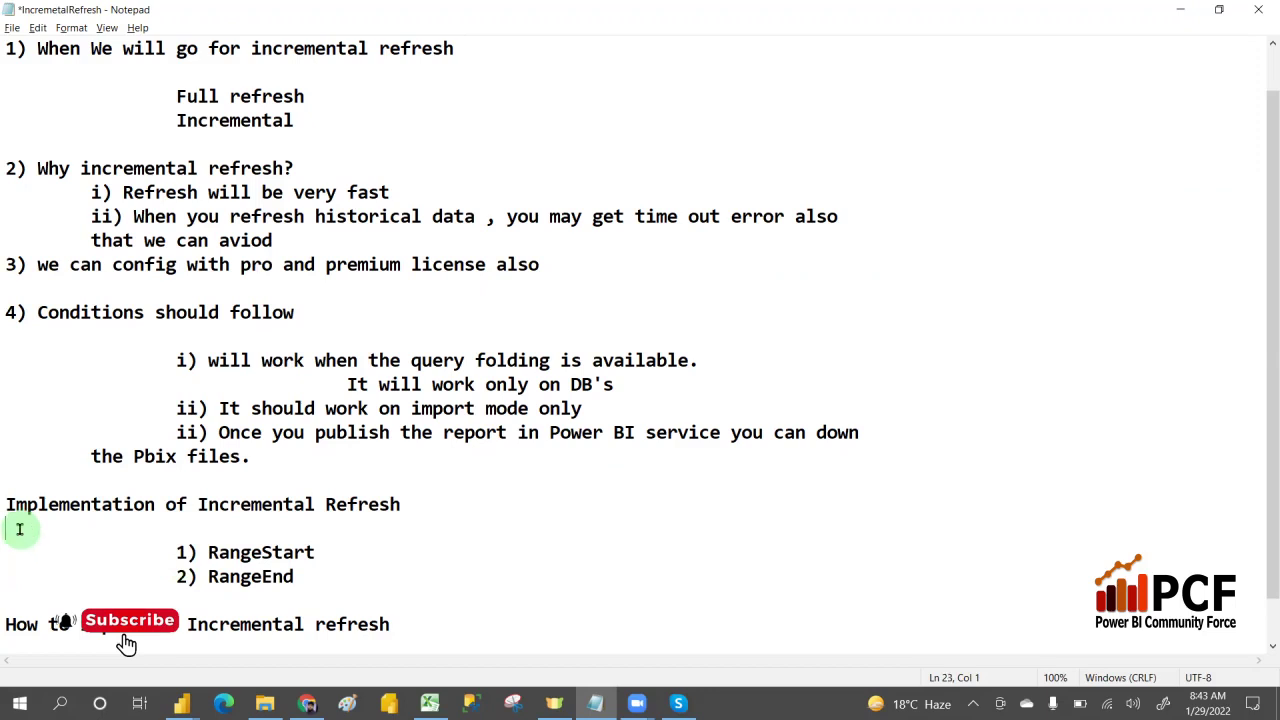
text(Create parameter)
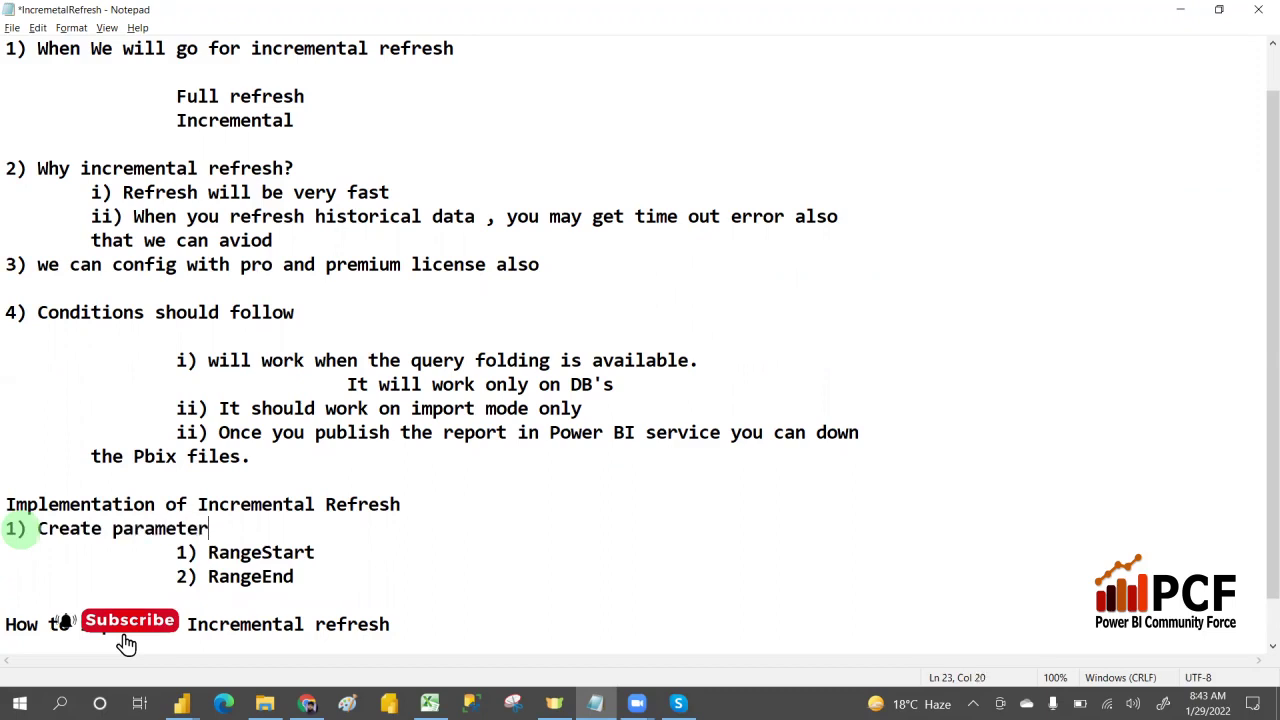
text( on date column)
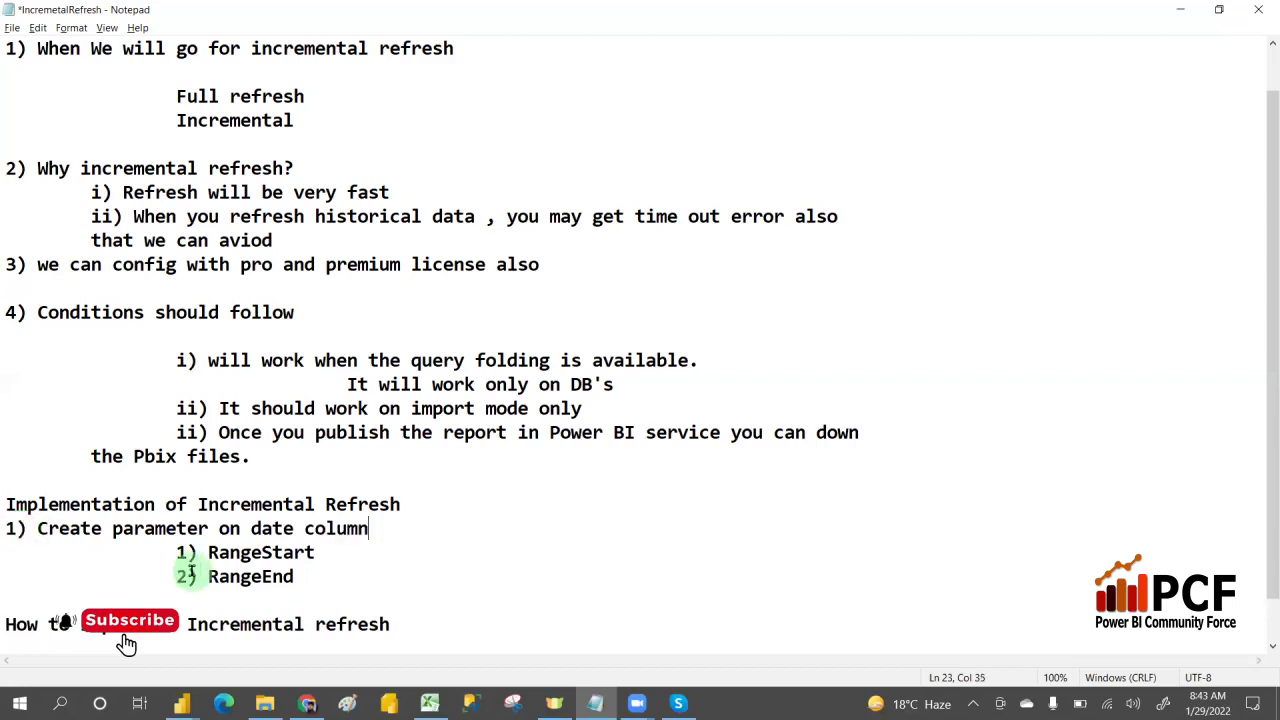
Step: Highlight the RangeStart and RangeEnd items in the notes for review
drag(172, 549, 328, 554)
drag(185, 577, 317, 586)
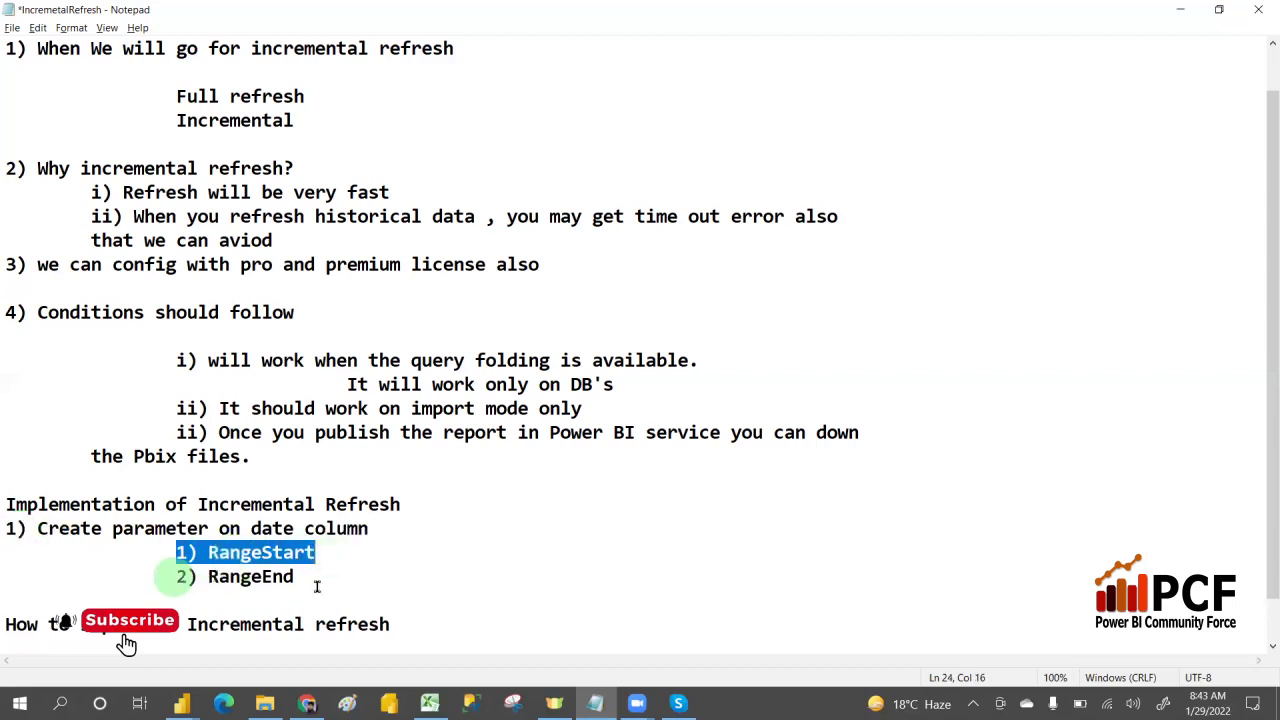
click(317, 586)
Step: Switch to Power Query Editor and go to the OrderDate column of FactInternetSales by searching for "order"
key(alt+Tab)
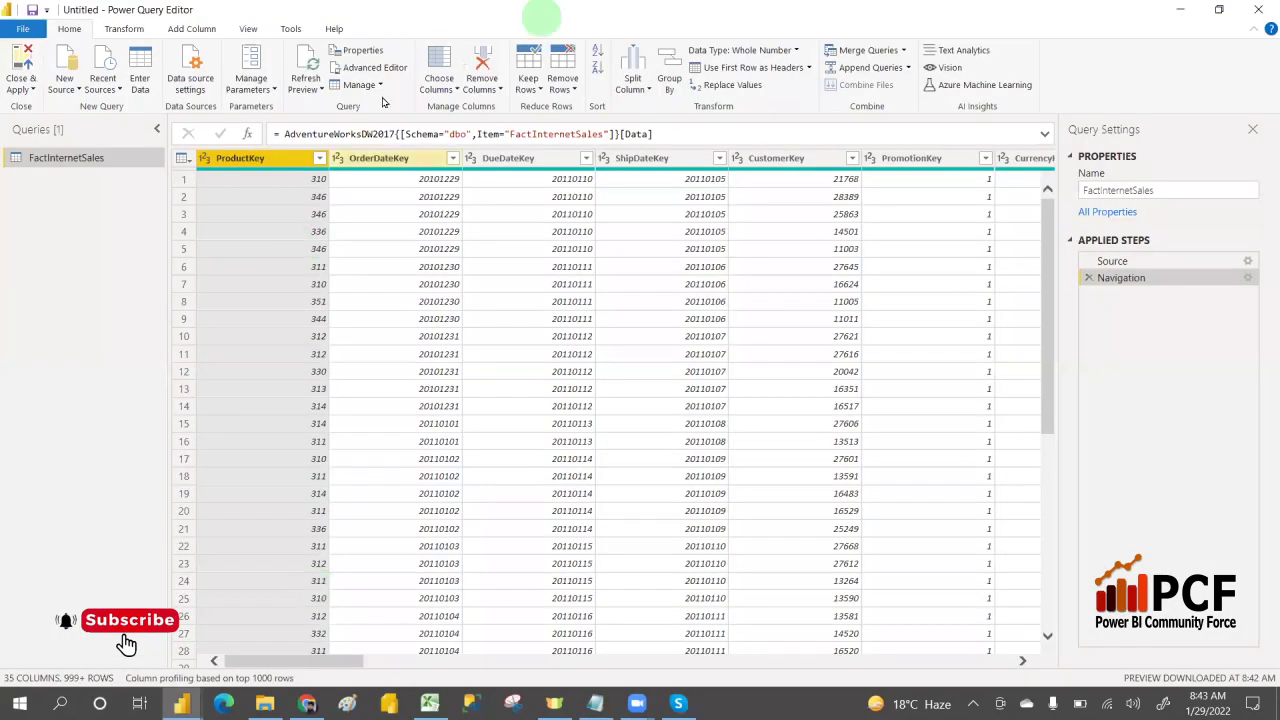
click(441, 84)
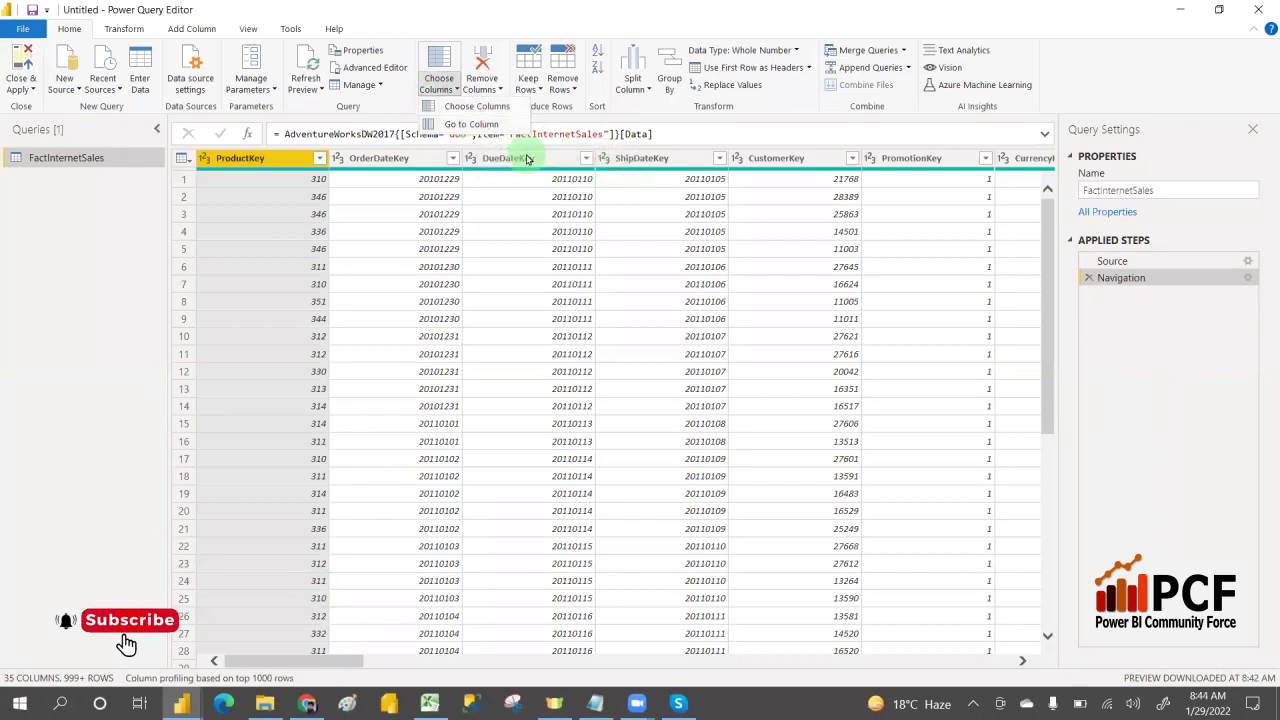
click(479, 125)
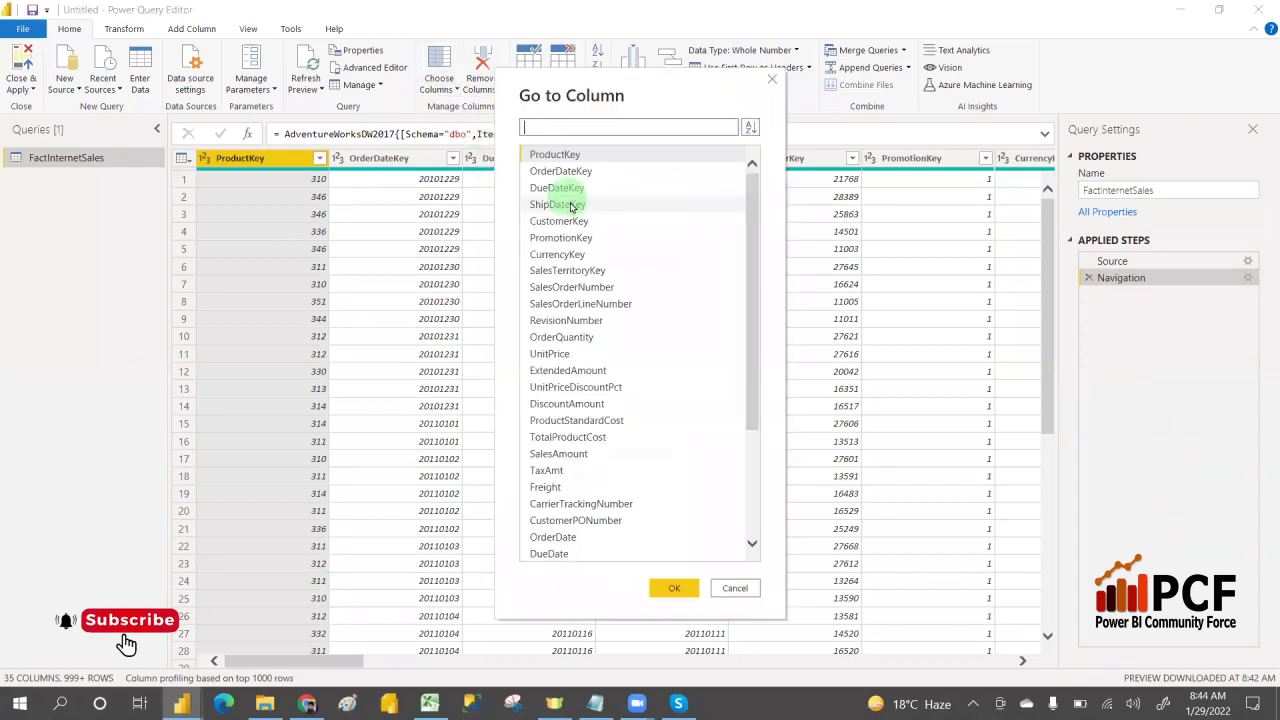
text(ore)
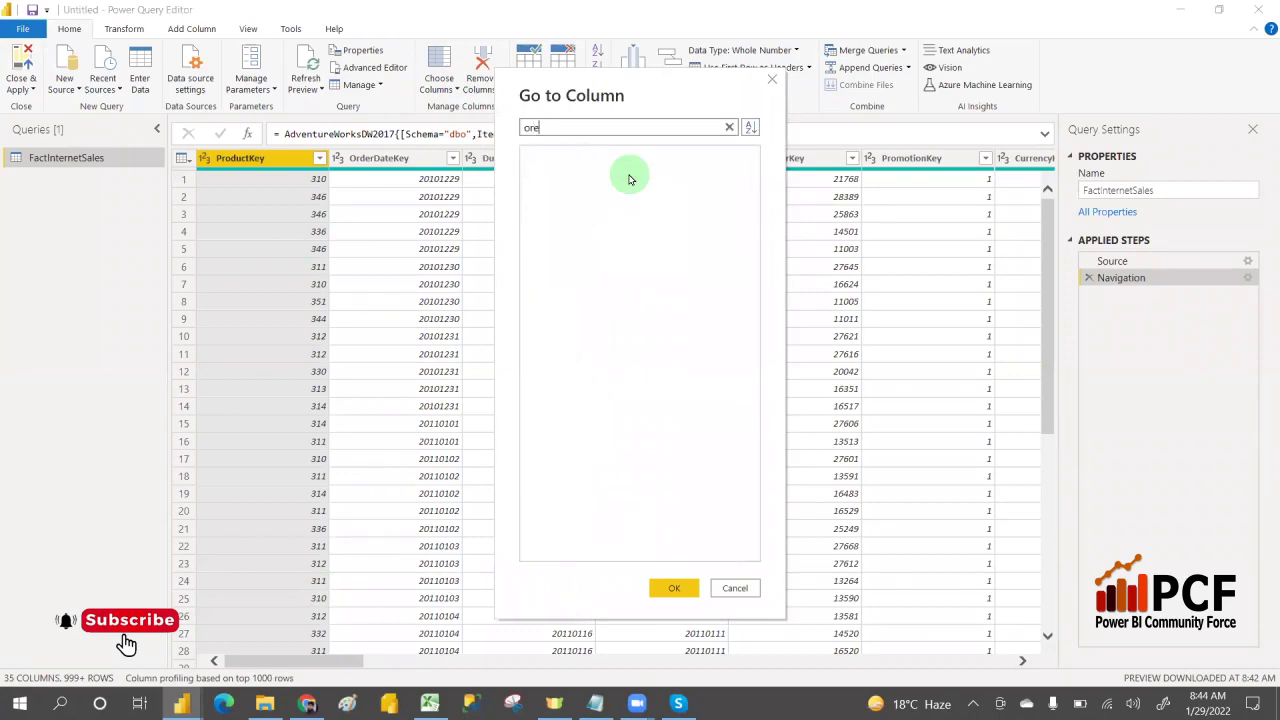
text(dr)
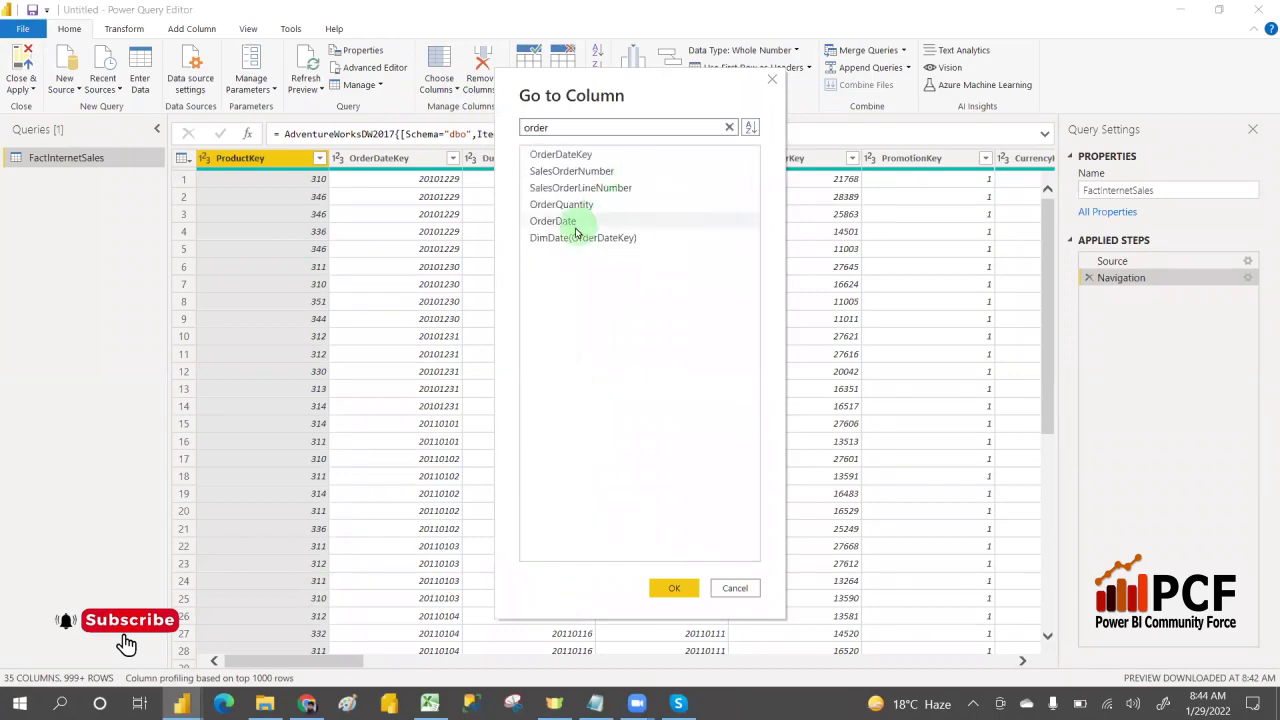
double_click(571, 222)
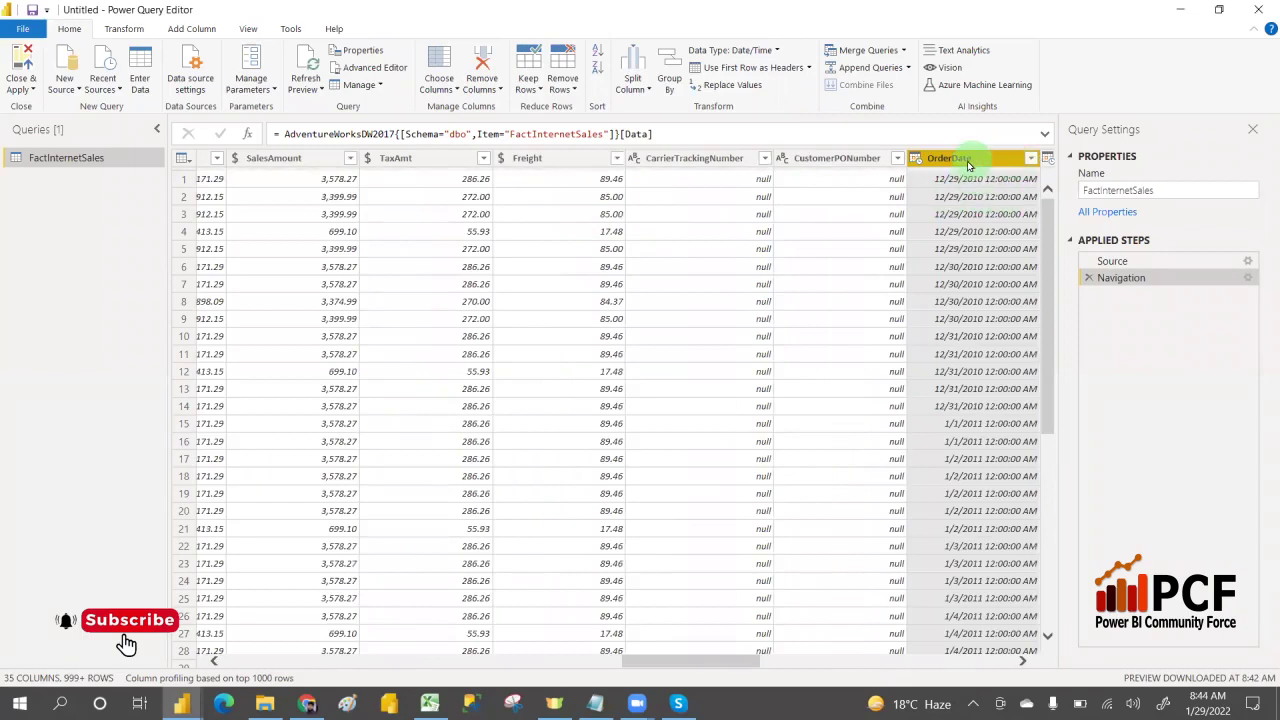
Step: Create a new parameter named RangeStart with the type Date/Time
click(271, 90)
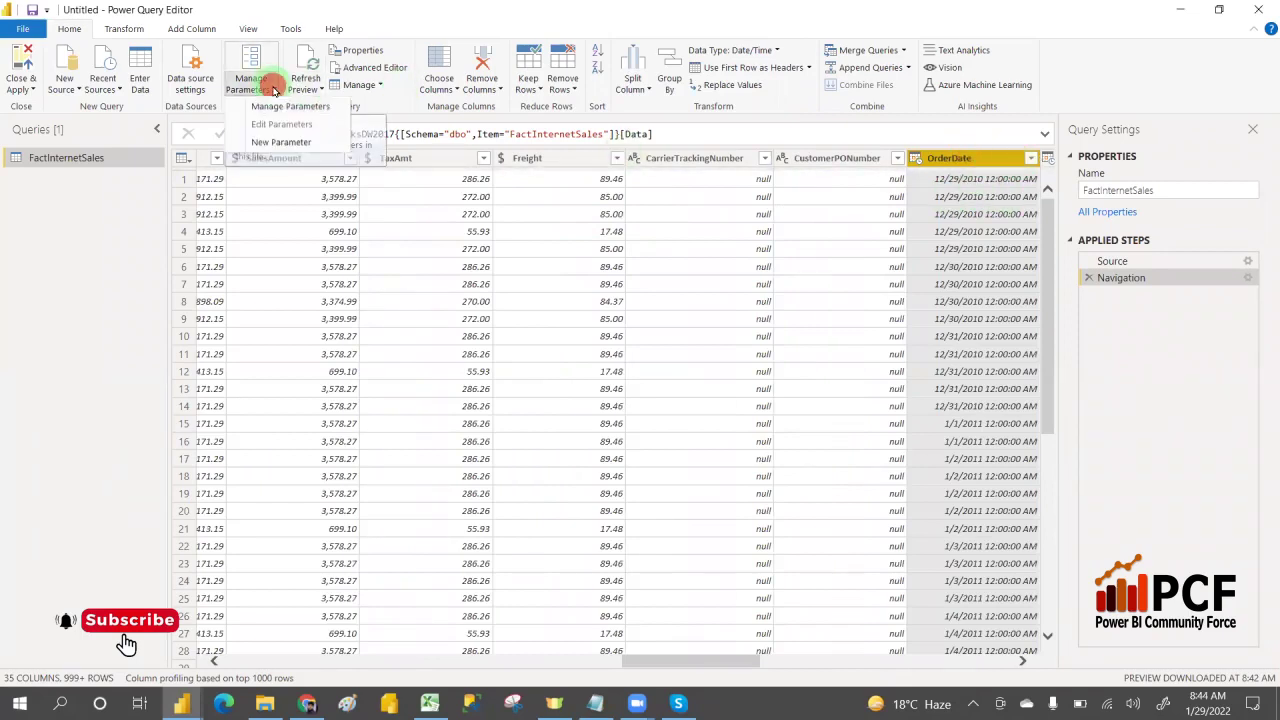
click(276, 143)
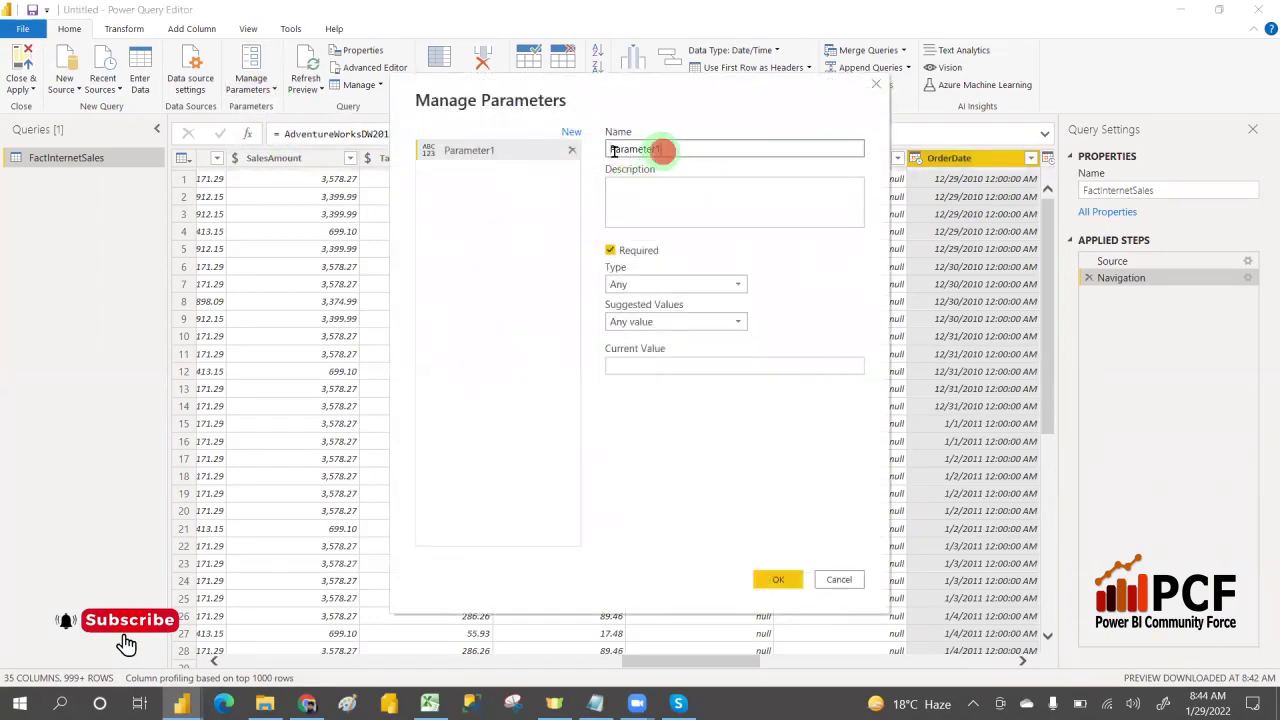
double_click(662, 149)
text(RangeStart)
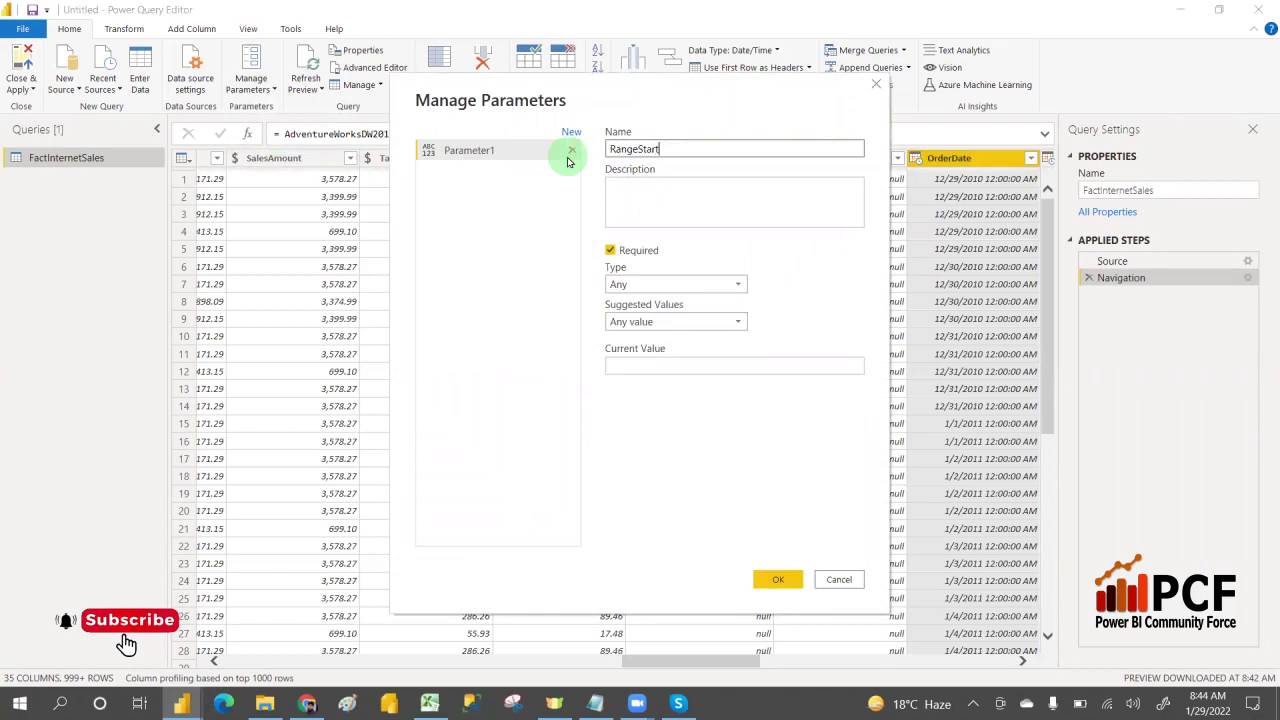
click(661, 286)
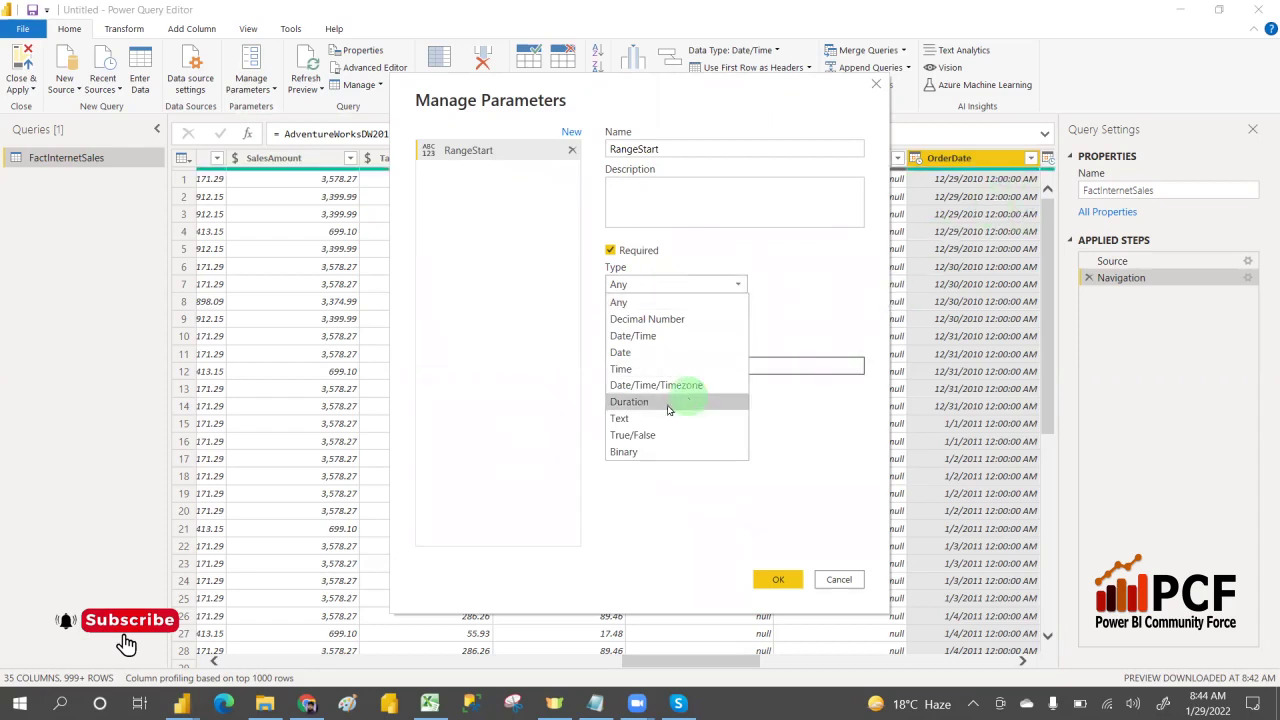
click(652, 336)
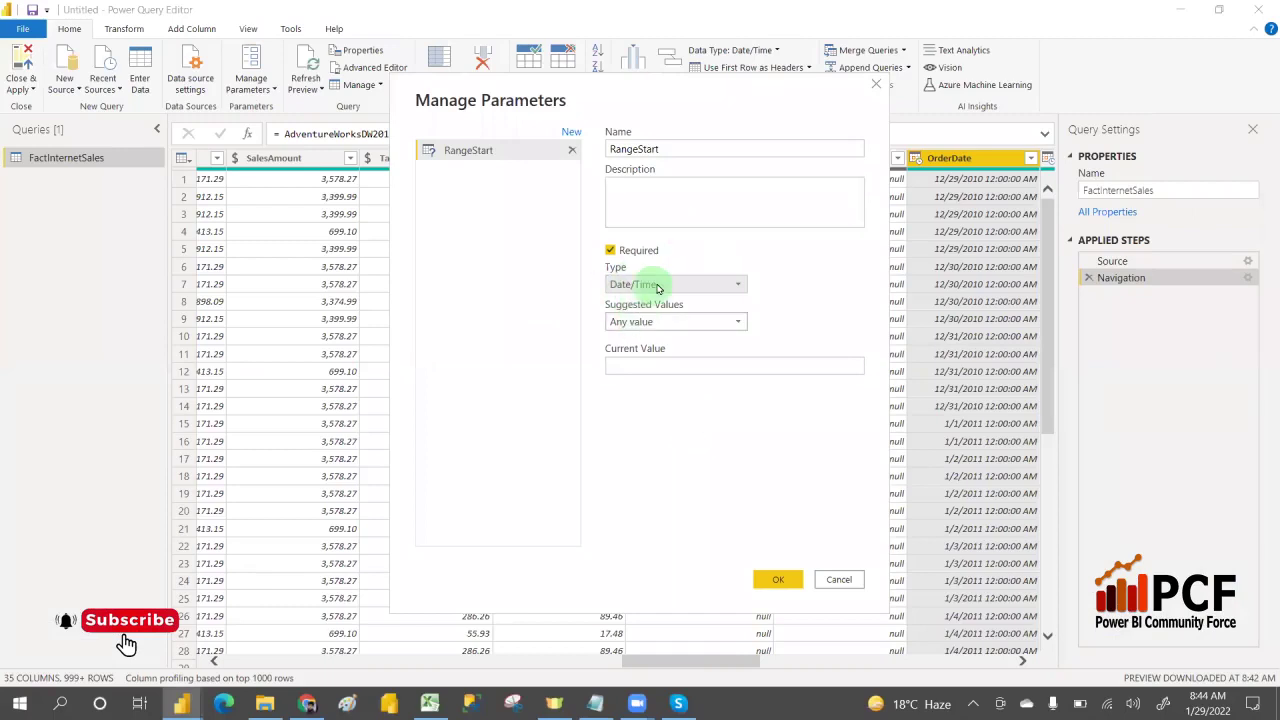
Step: Set the current value of RangeStart to 07/01/2013 and save the parameter
click(631, 364)
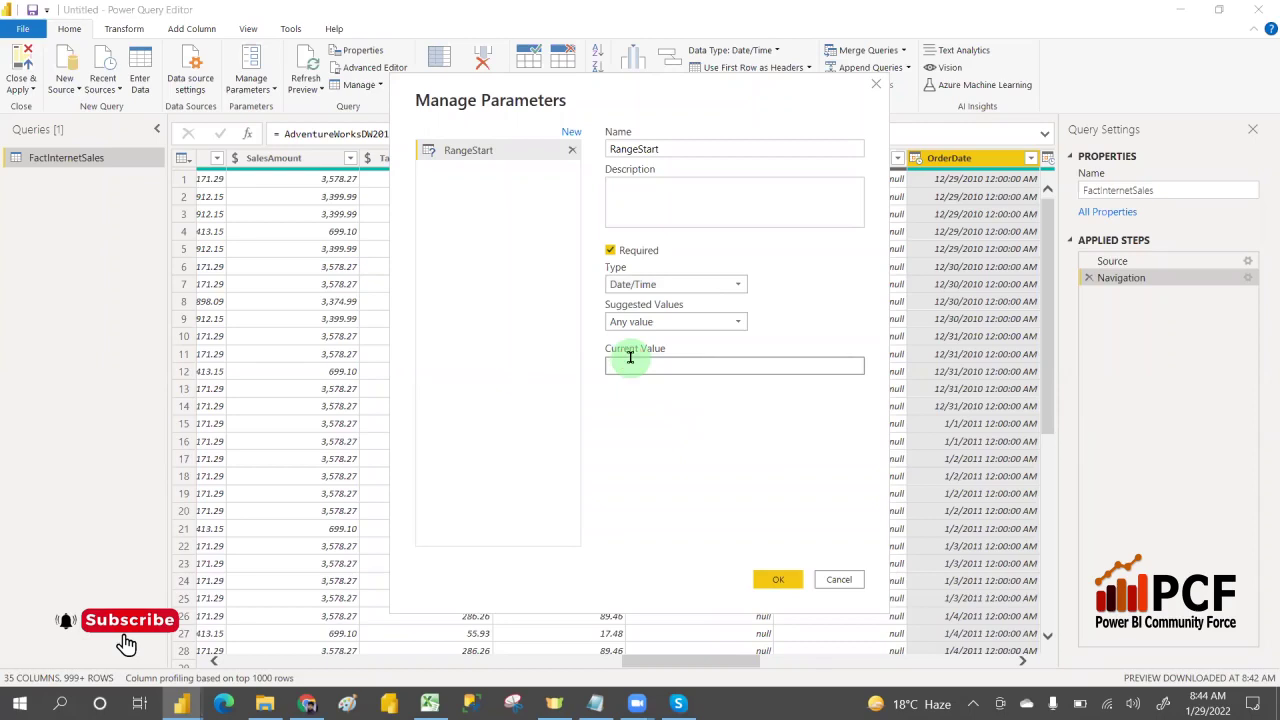
key(BackSpace)
key(BackSpace)
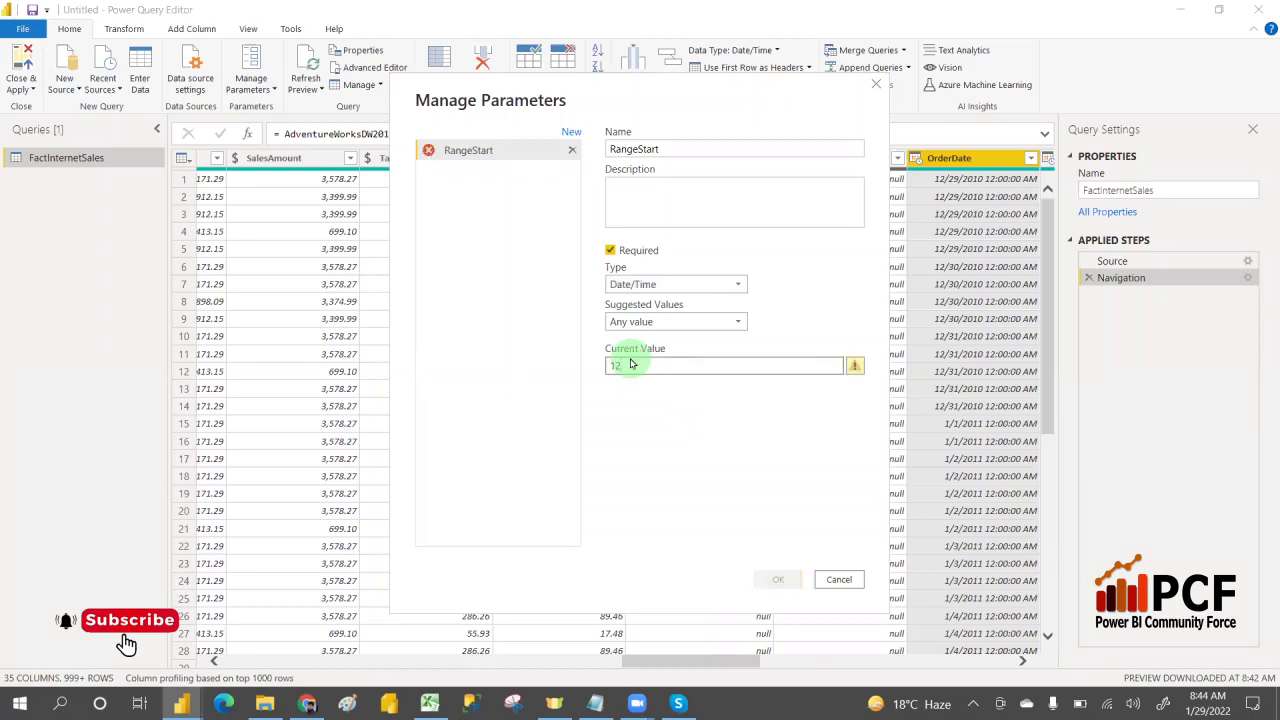
text(07/01/2013)
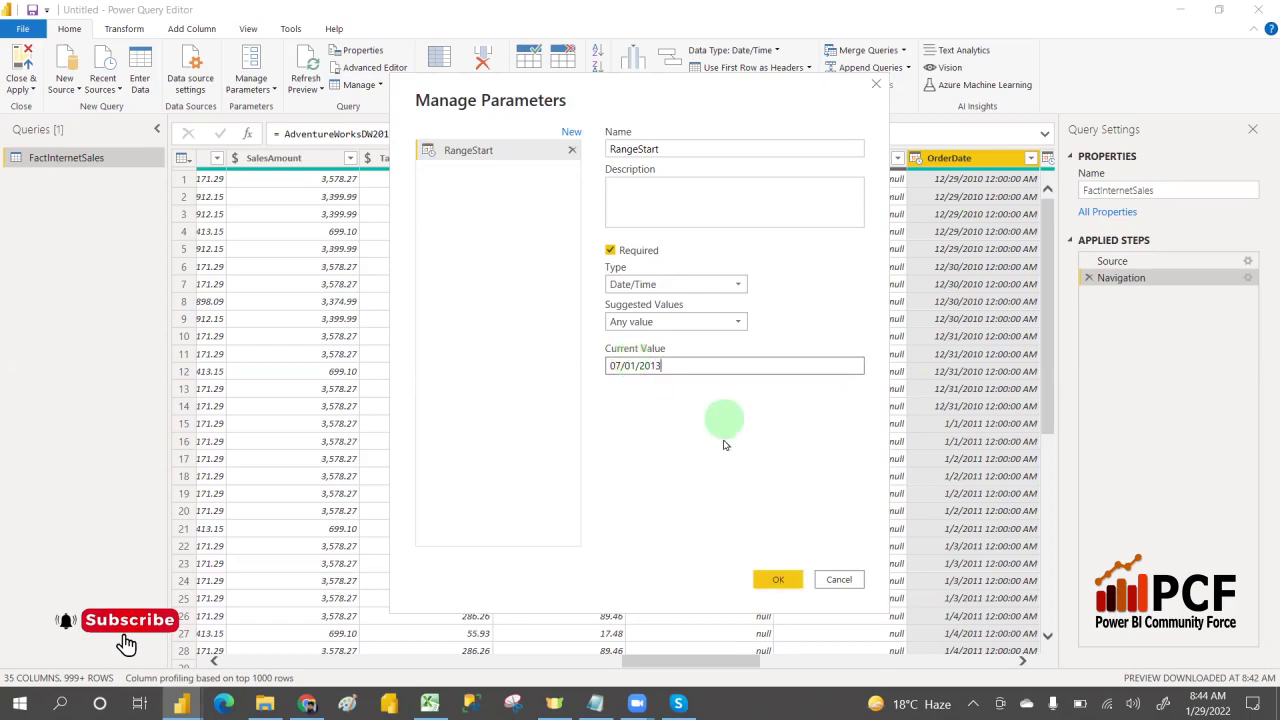
click(781, 581)
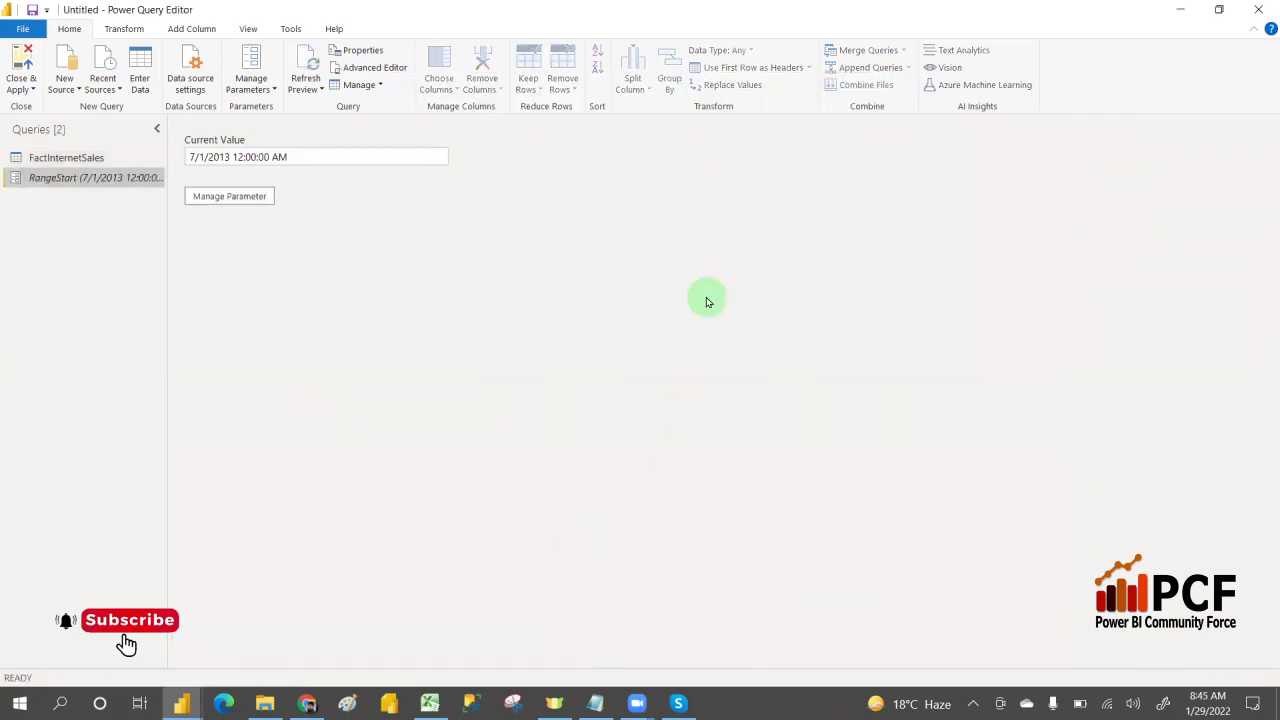
Step: Return to the FactInternetSales query and go to its OrderDate column by searching for "orde"
click(88, 161)
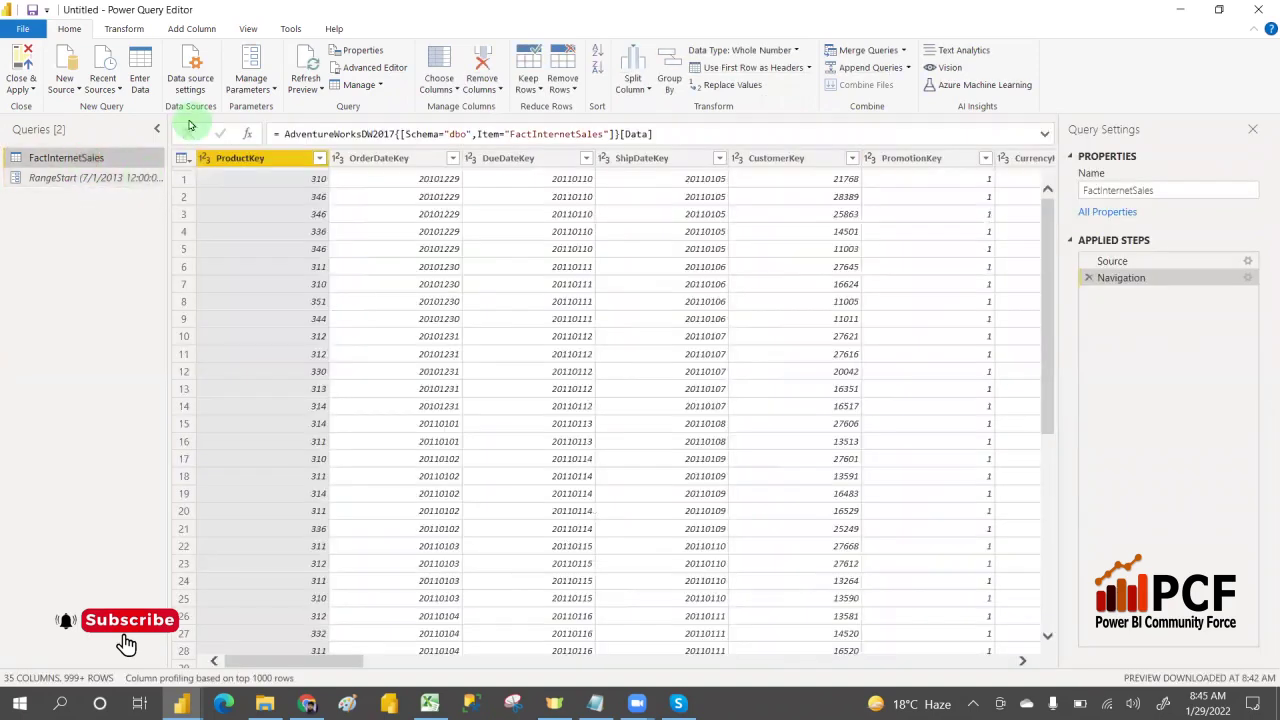
click(453, 89)
click(472, 124)
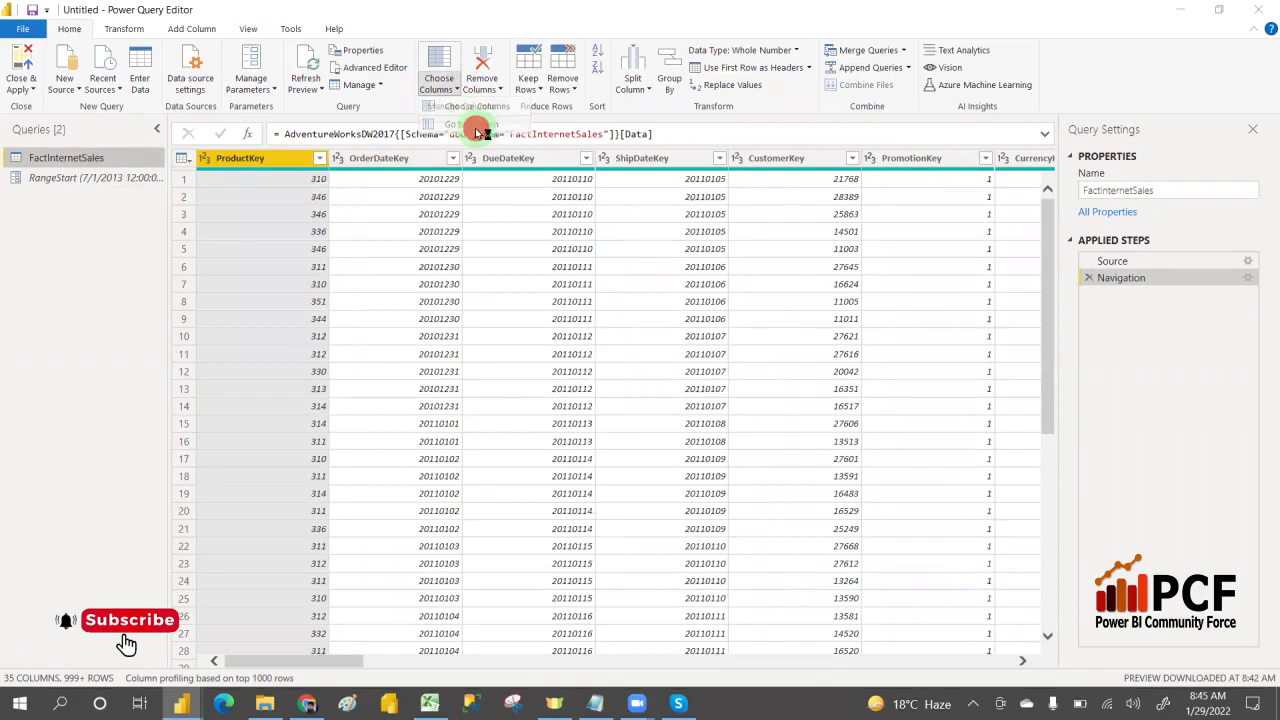
text(orde)
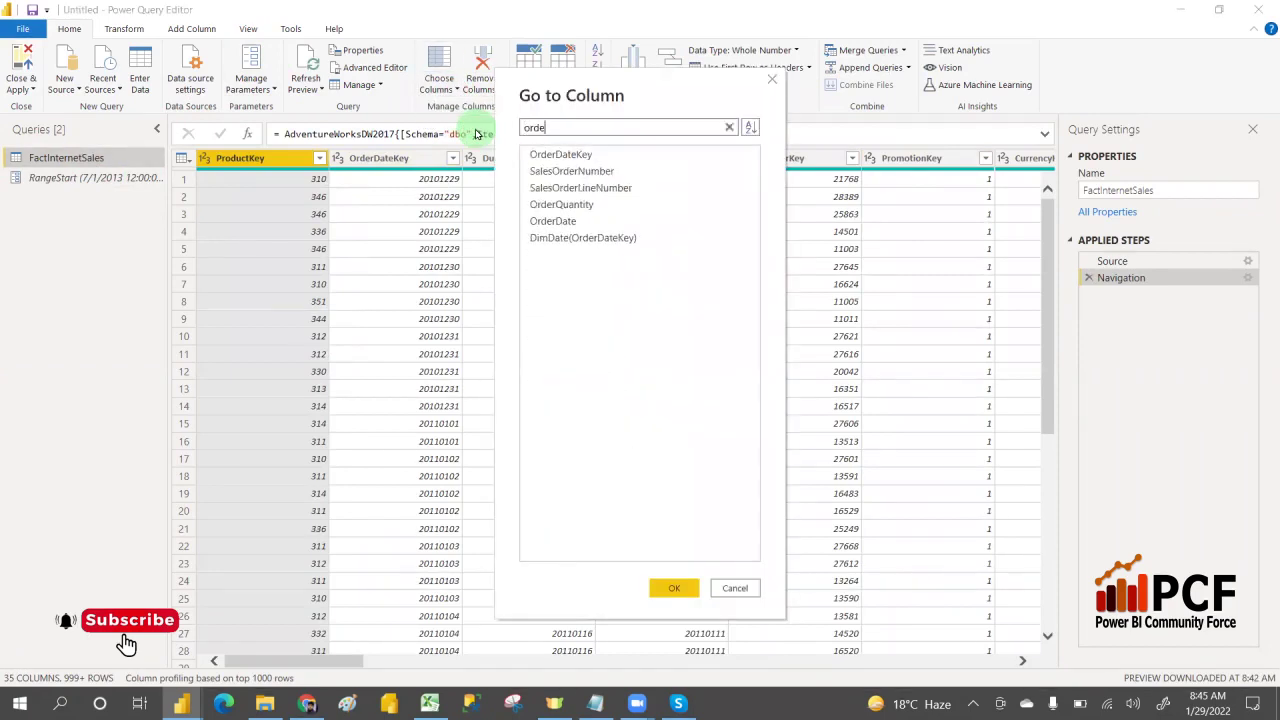
click(555, 221)
double_click(618, 222)
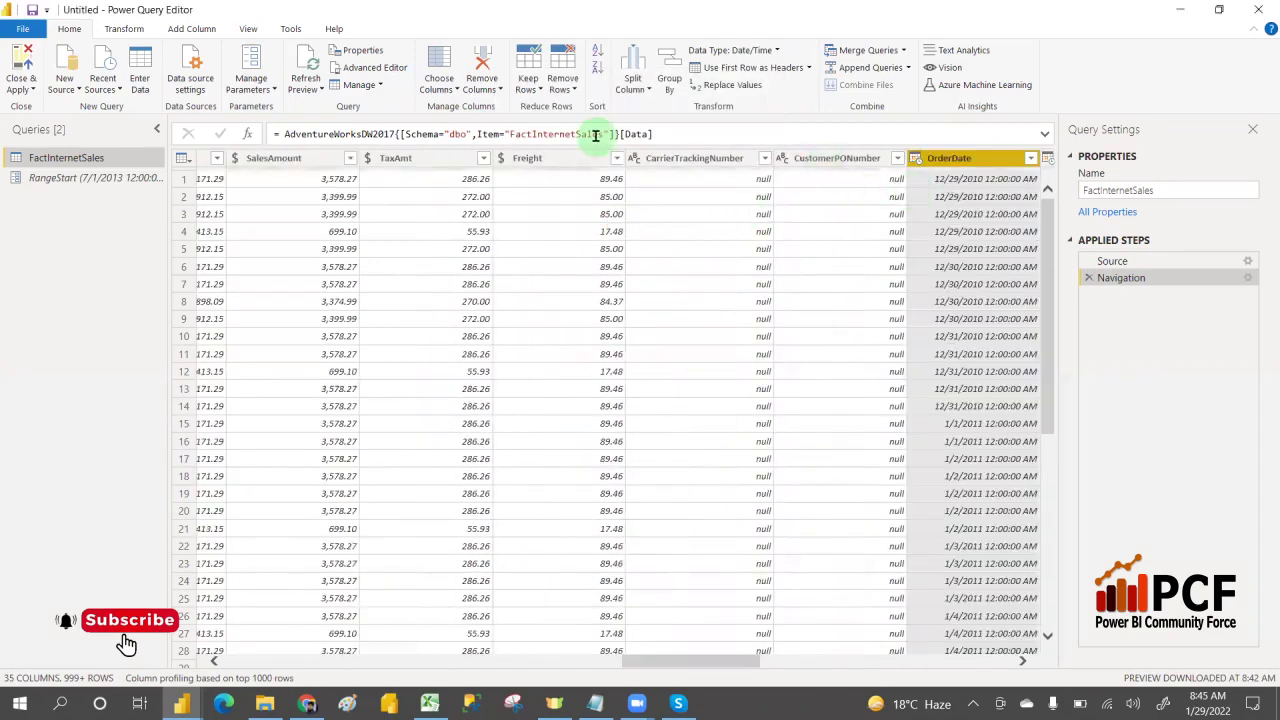
click(252, 84)
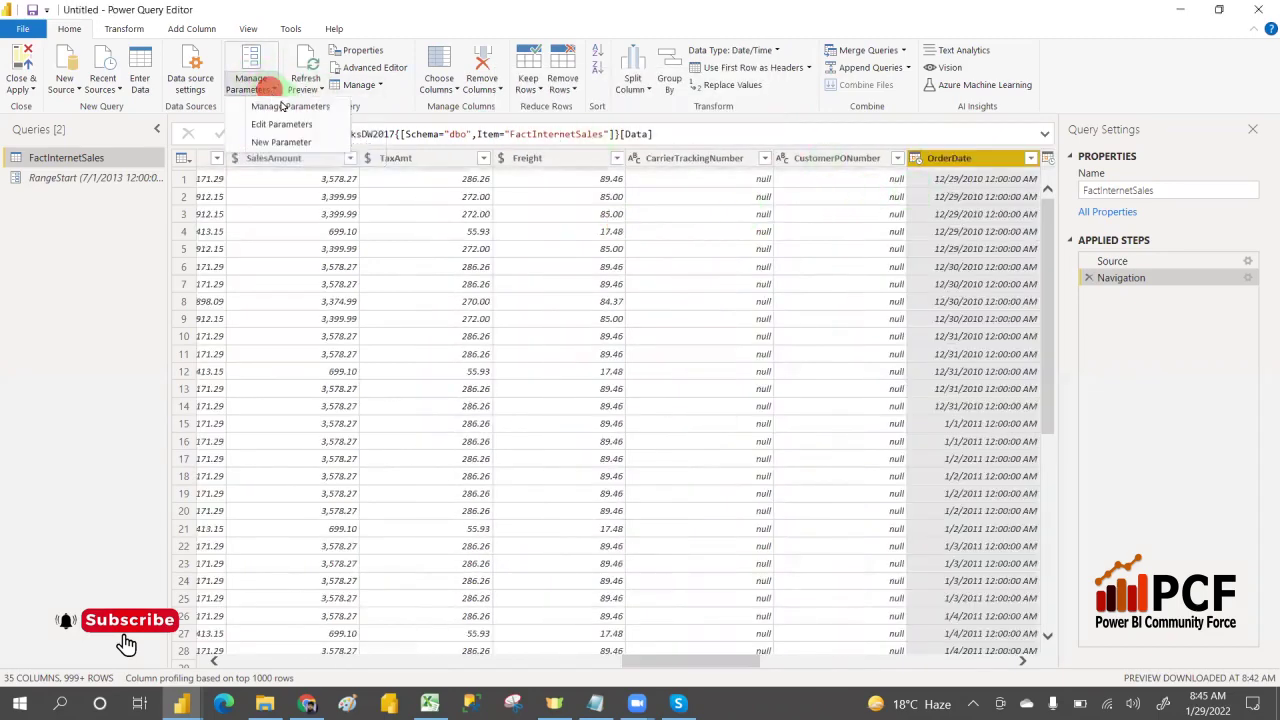
click(287, 107)
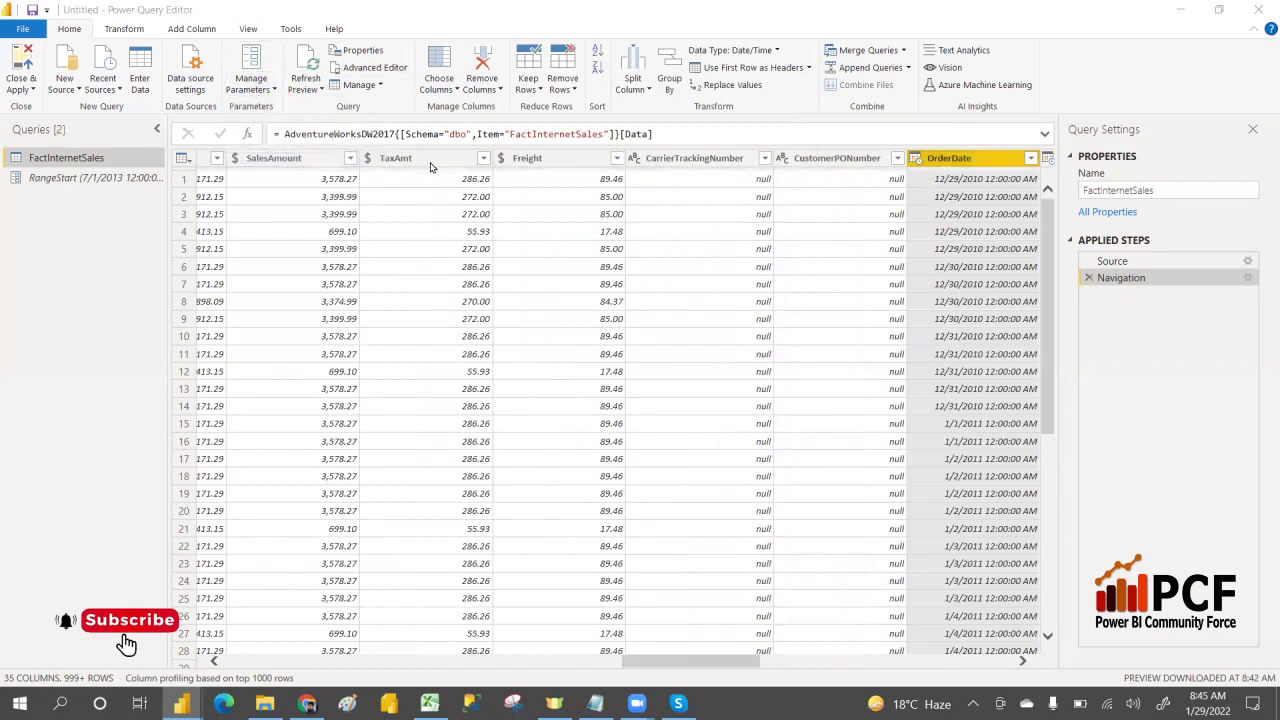
click(840, 579)
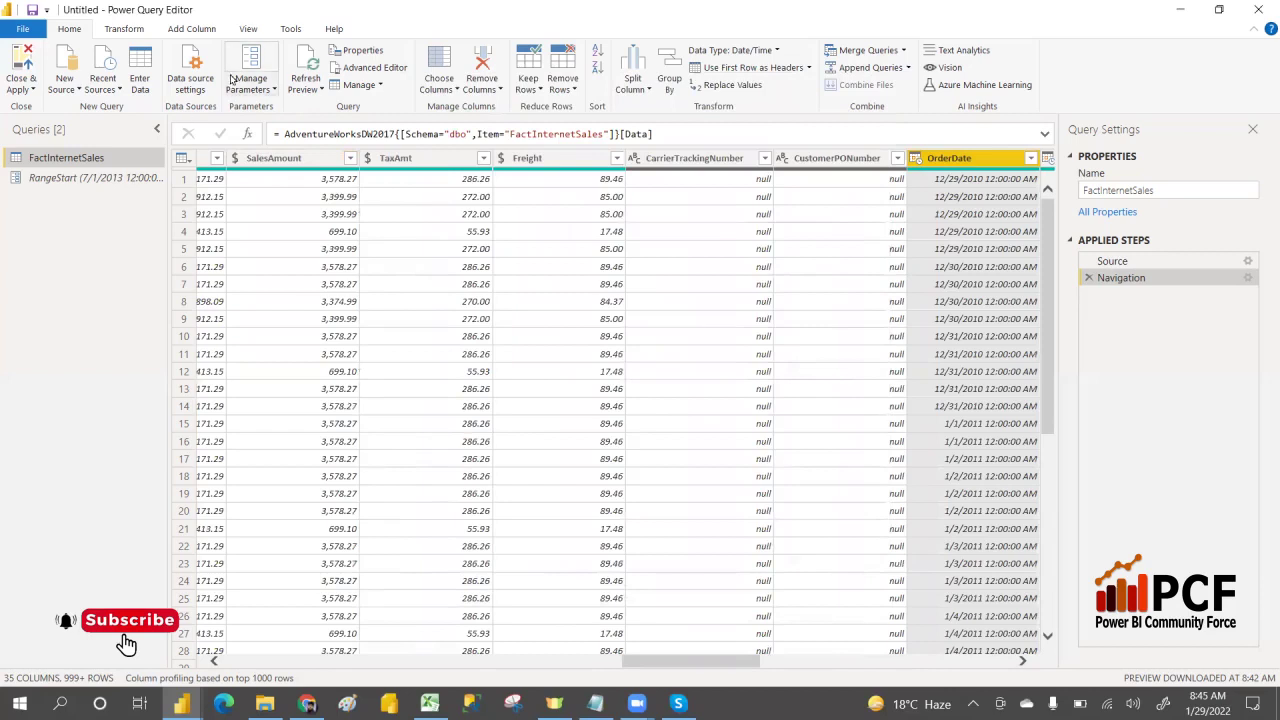
Step: Create a second parameter named RangeEnd with the type Date/Time
click(268, 90)
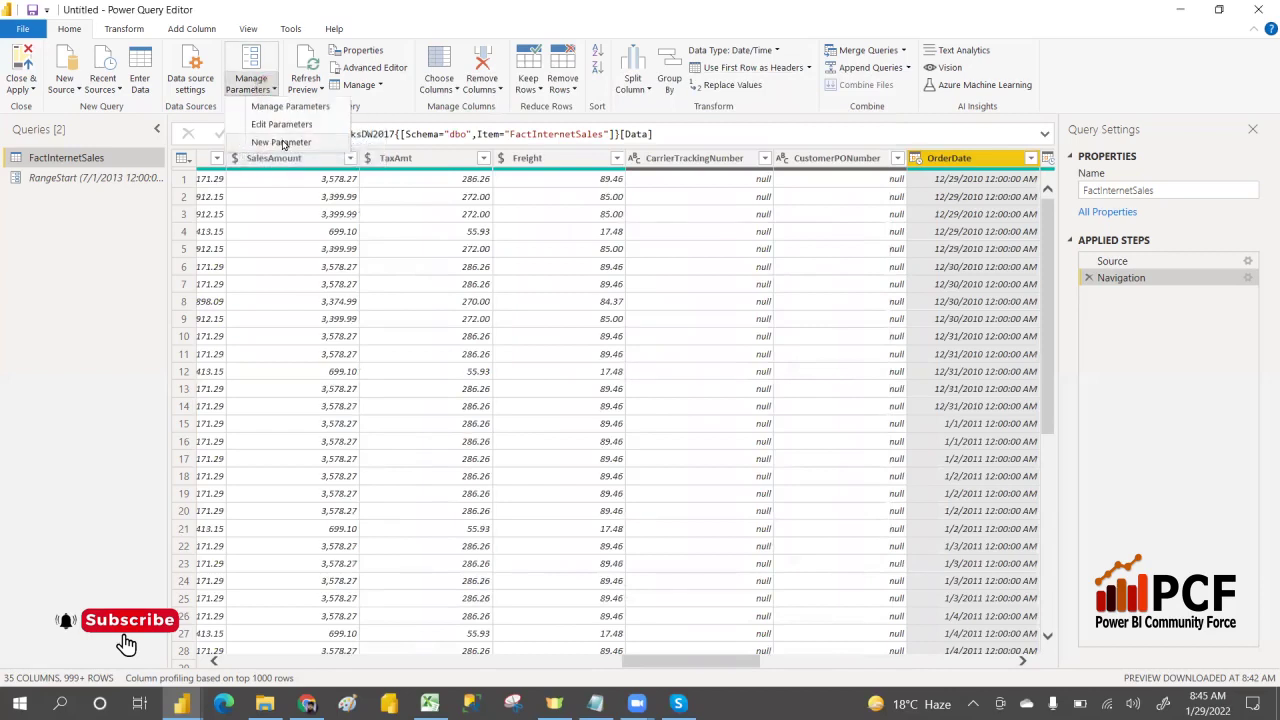
click(283, 140)
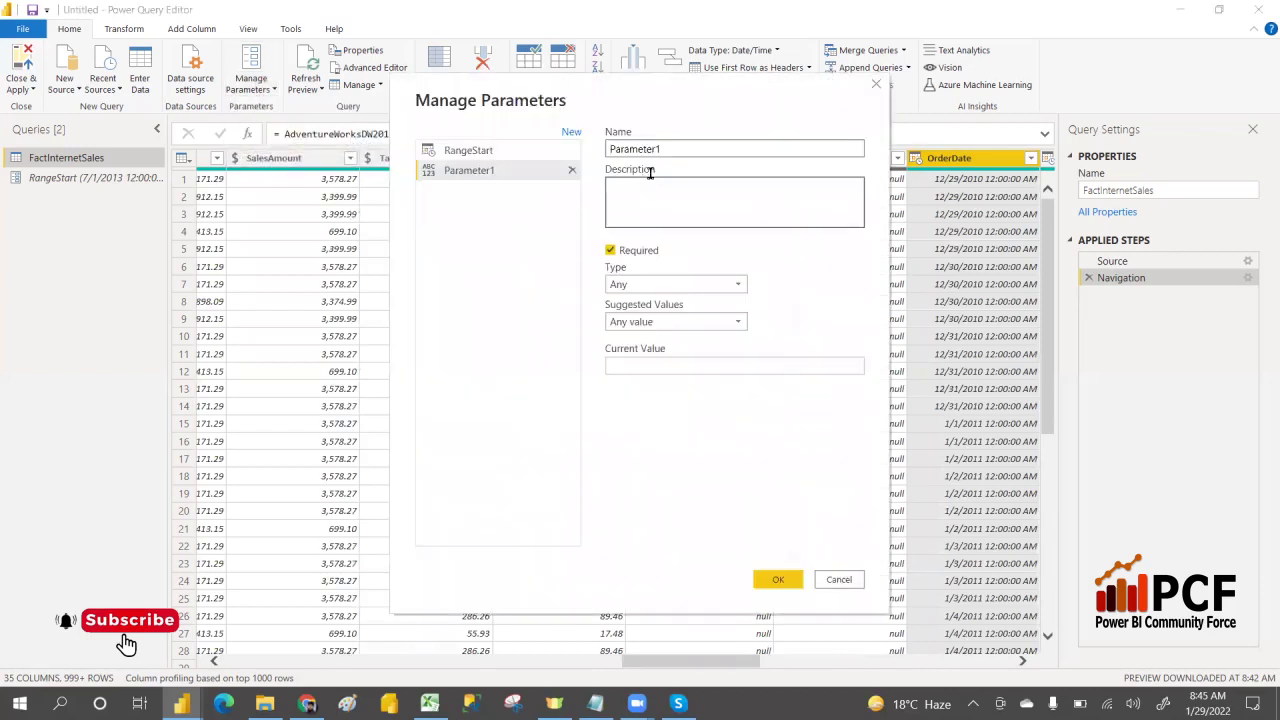
double_click(668, 149)
text(RangeEnd)
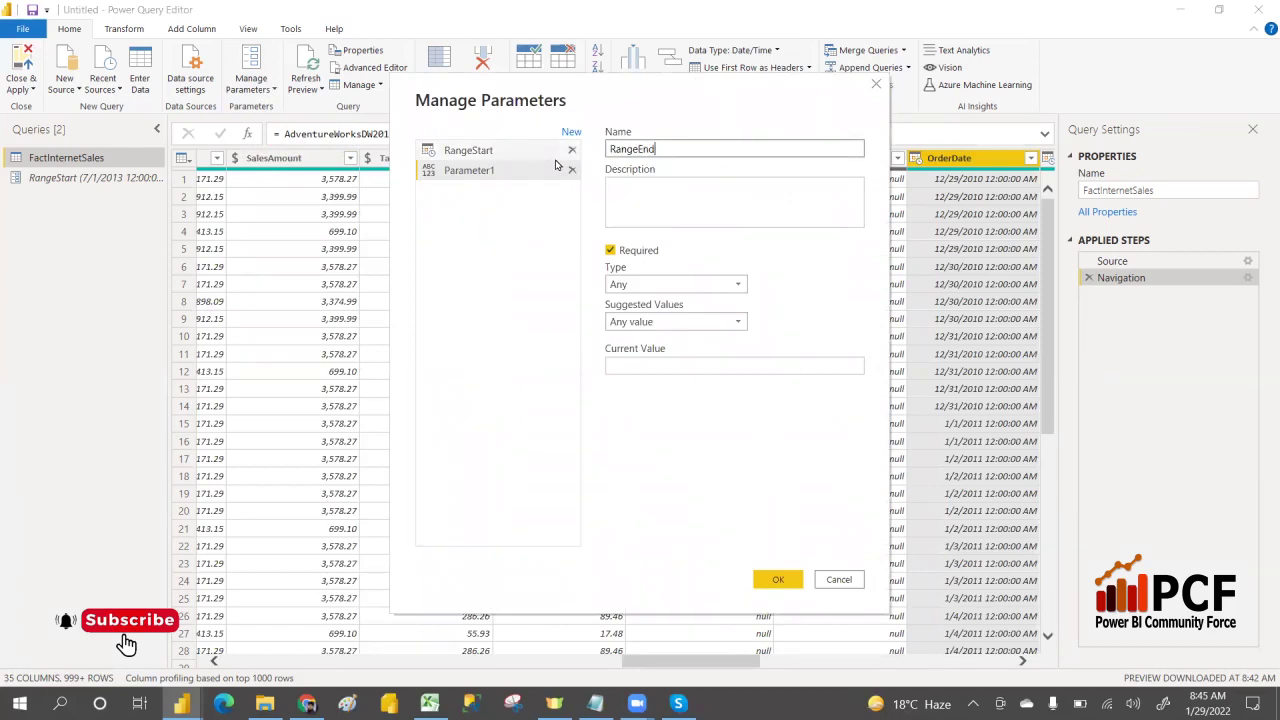
click(661, 282)
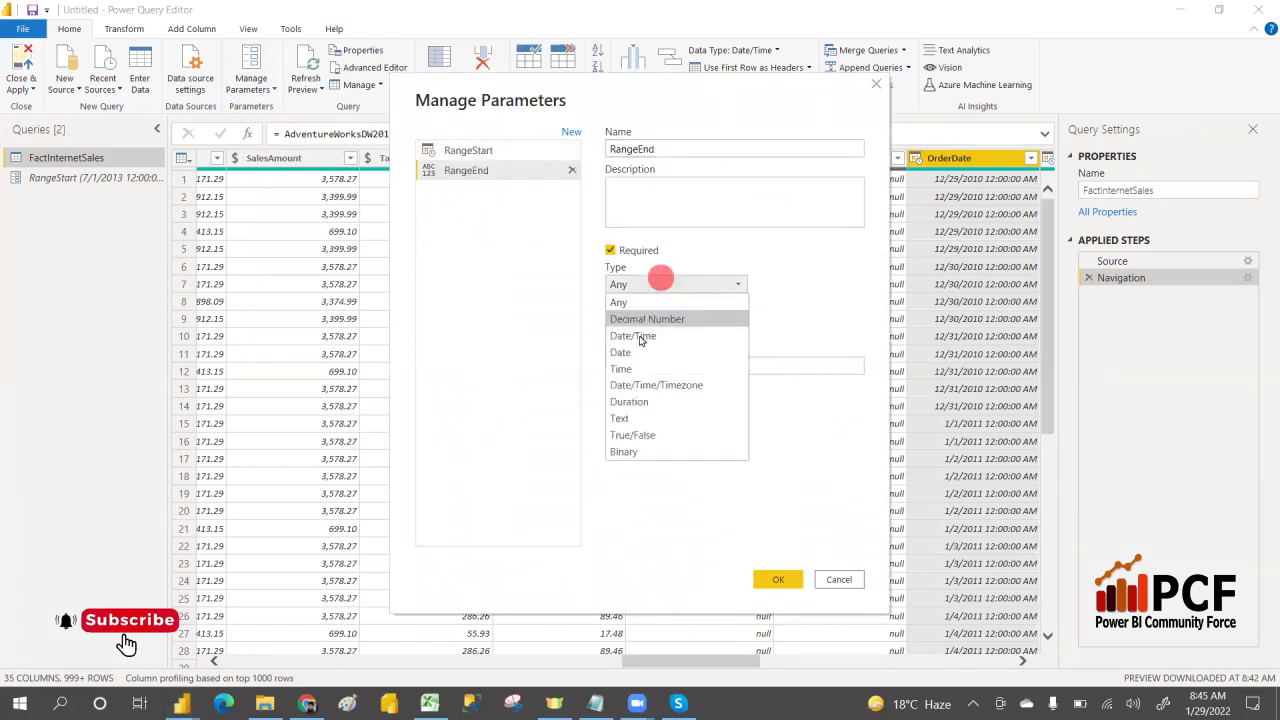
click(640, 340)
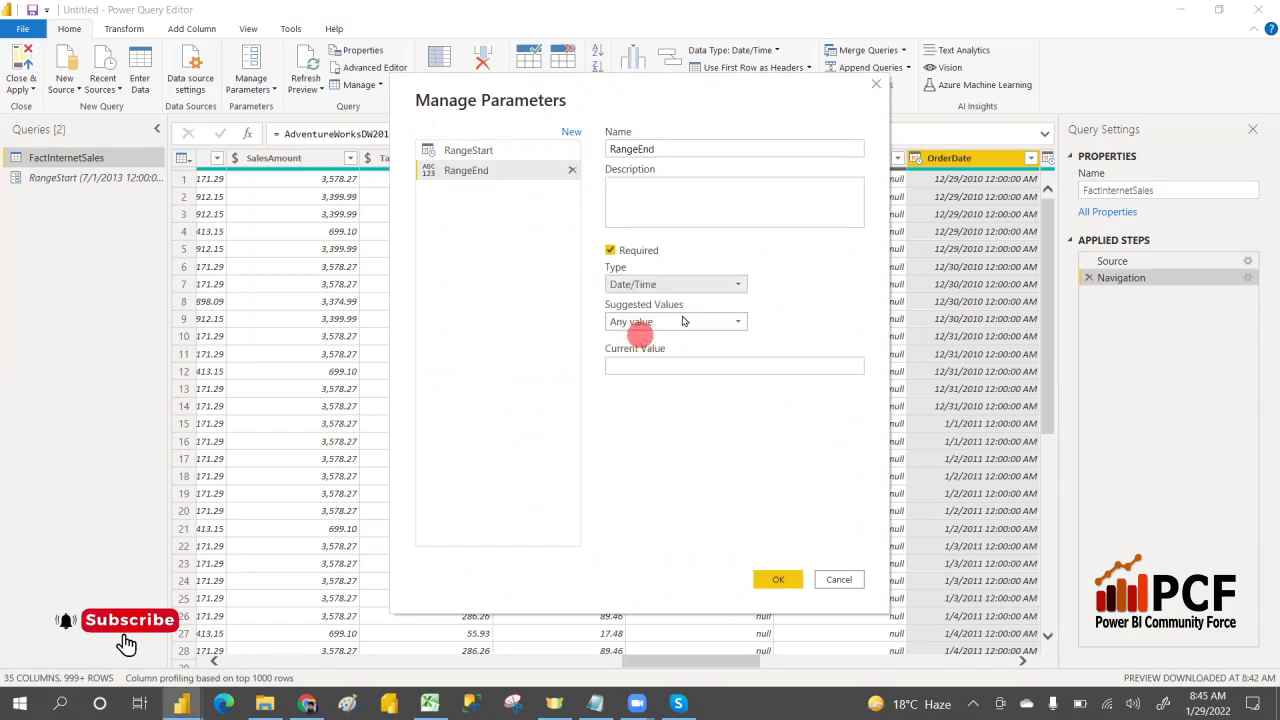
Step: Set the current value of RangeEnd to 12/01/2013 and save the parameter
click(641, 361)
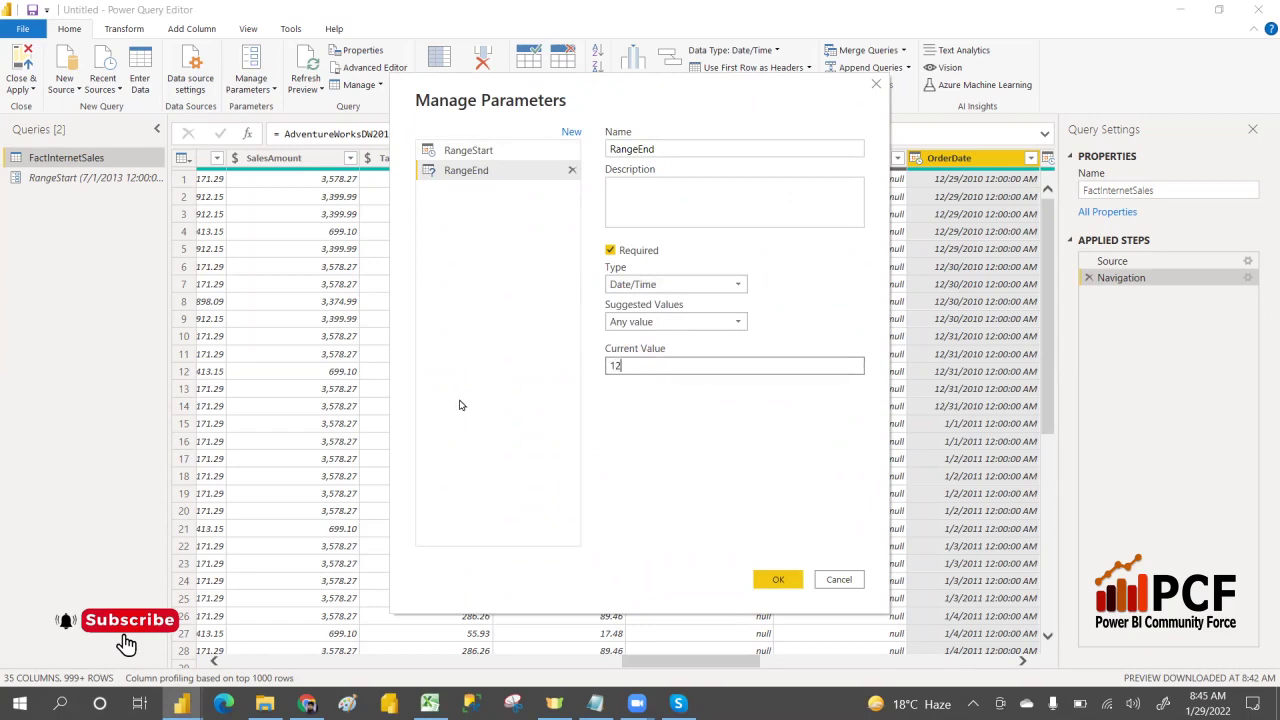
text(/01/2013)
click(774, 579)
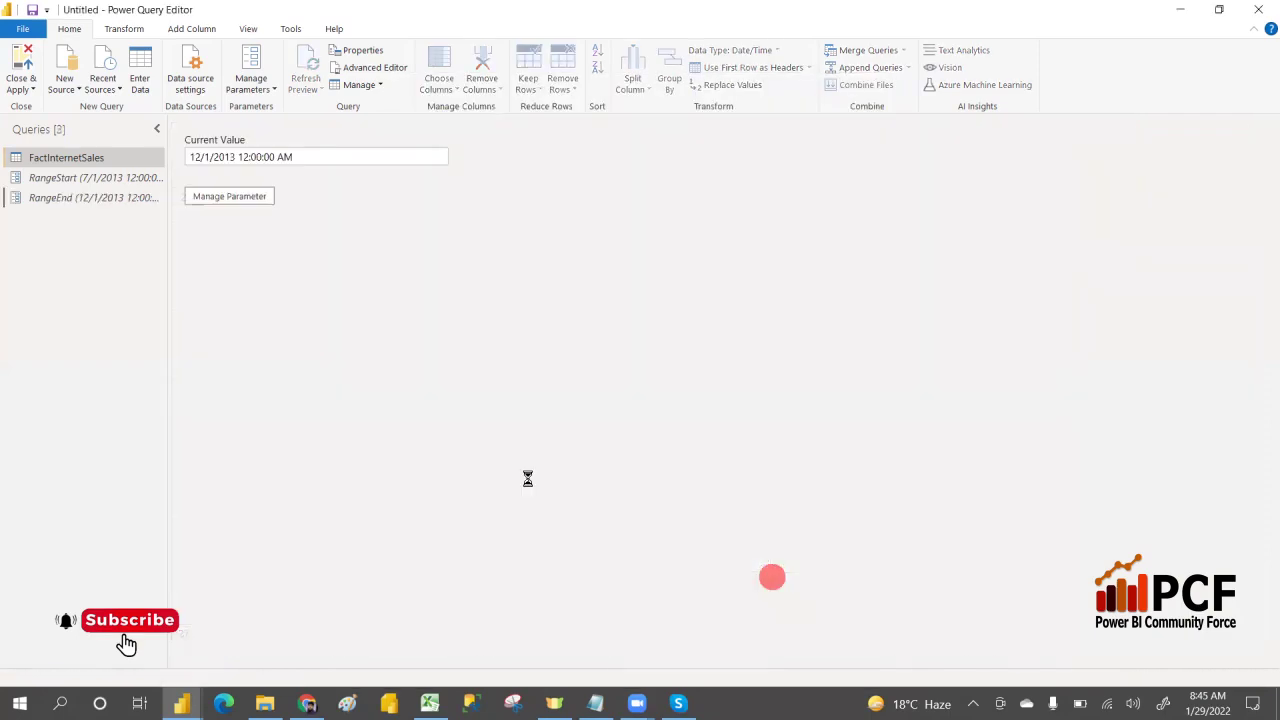
Step: Reopen FactInternetSales and select its OrderDate column through a column search for "order"
click(66, 157)
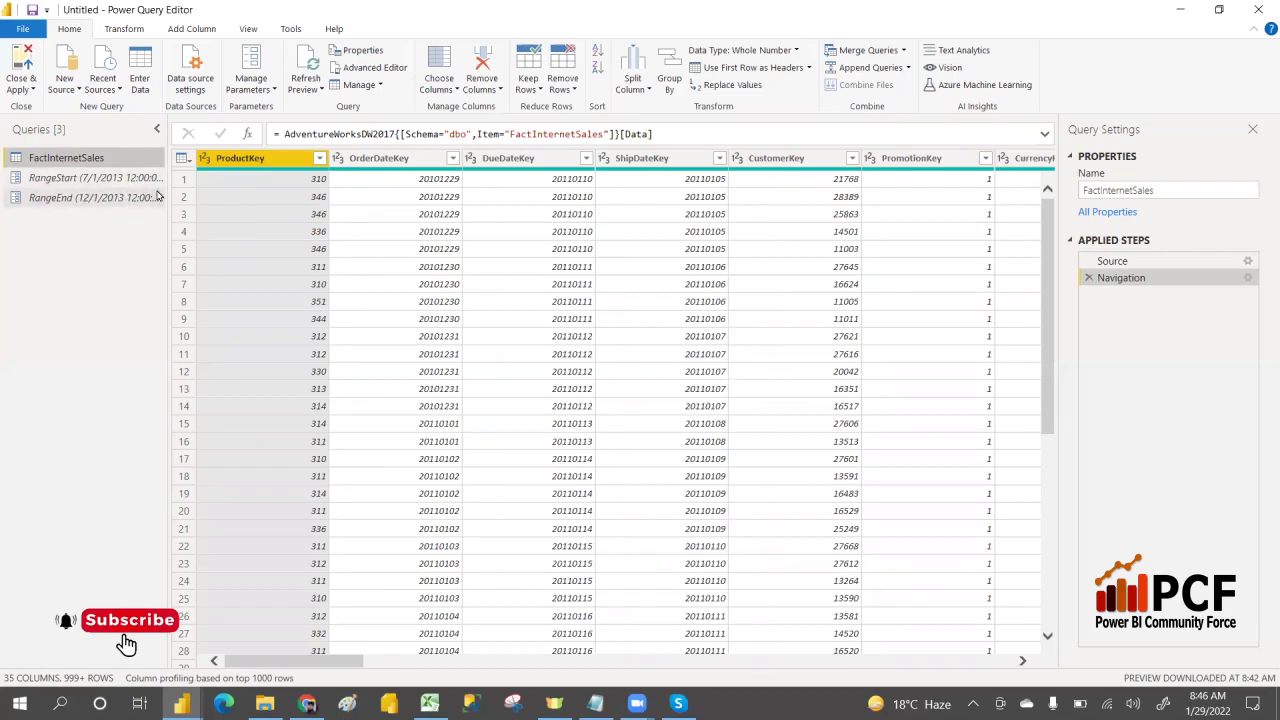
click(455, 91)
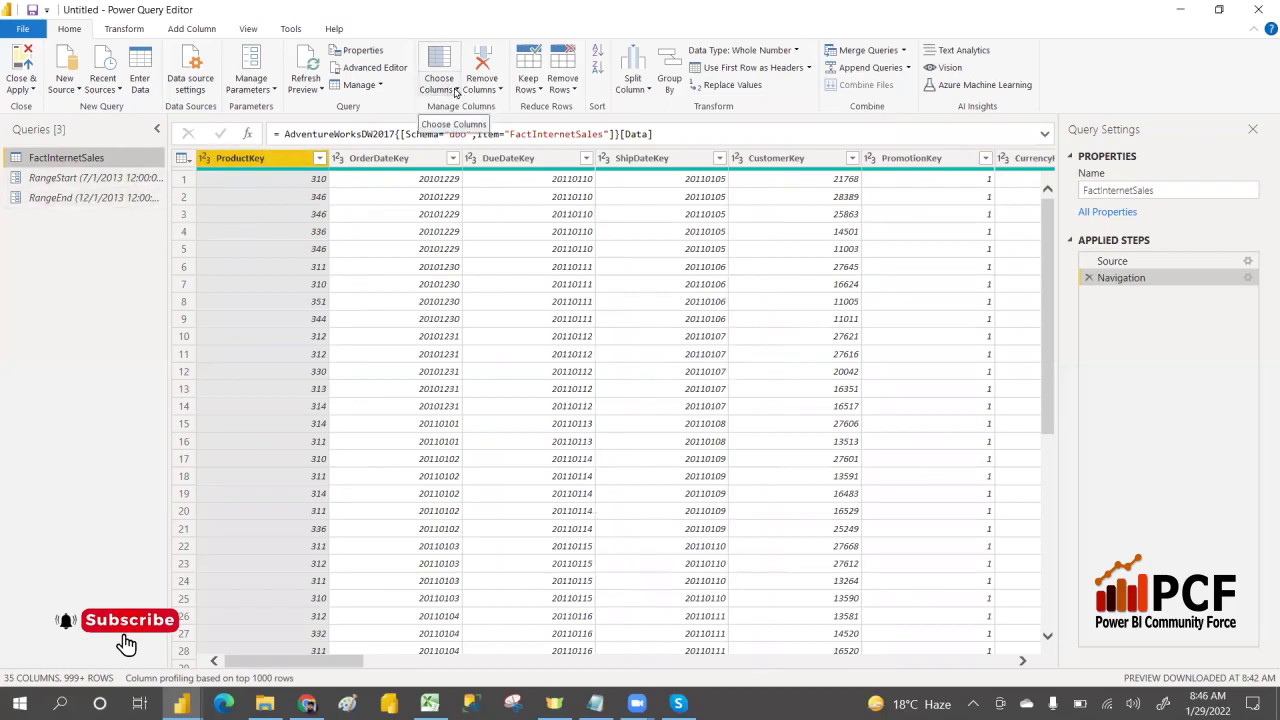
click(463, 124)
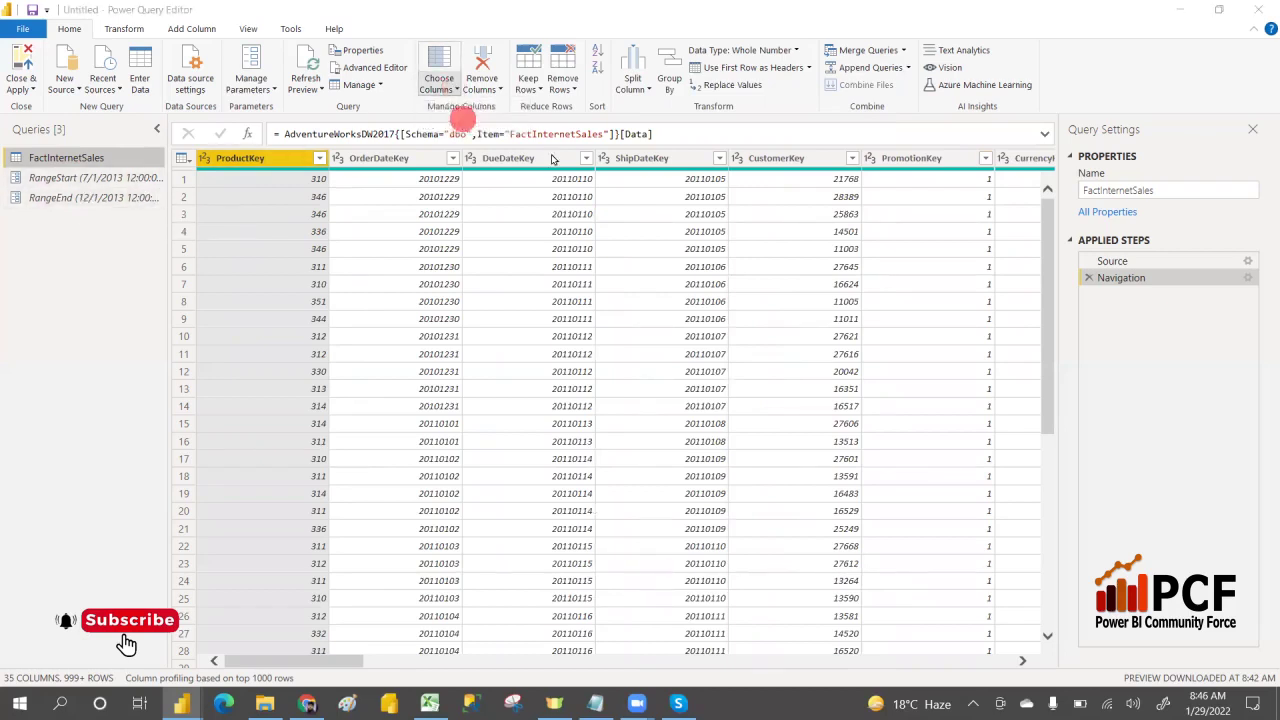
text(order)
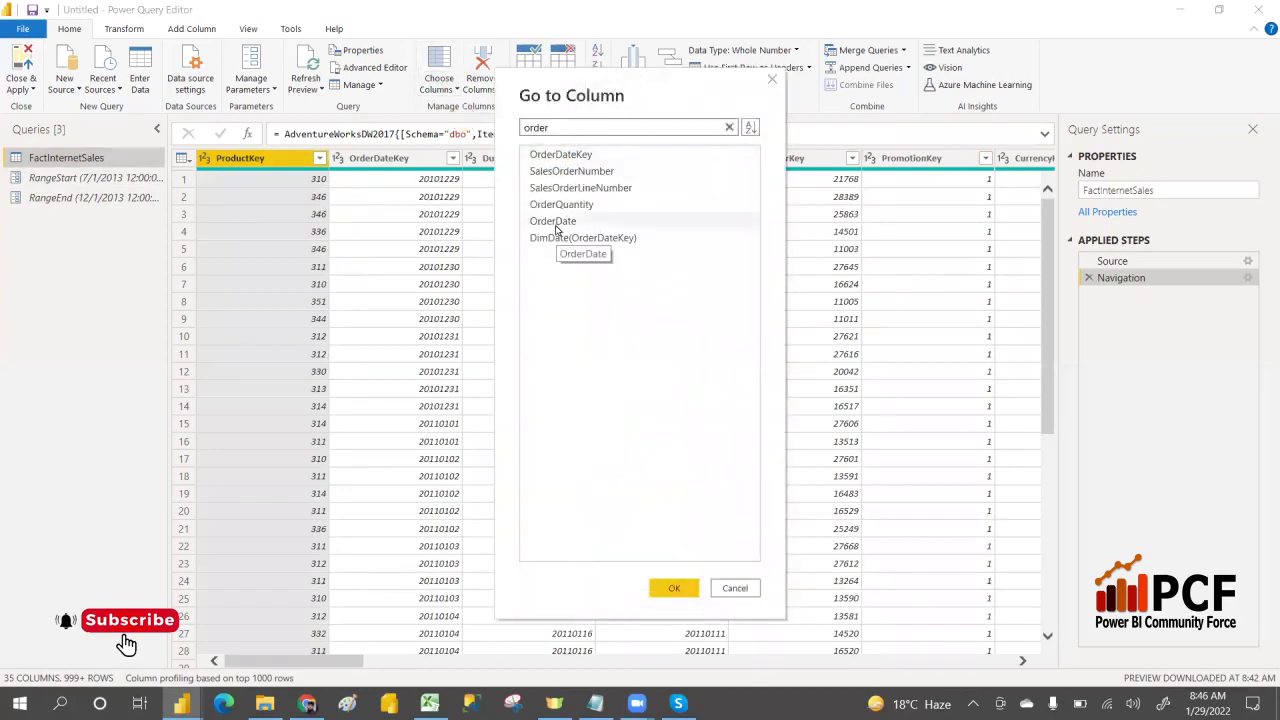
double_click(556, 222)
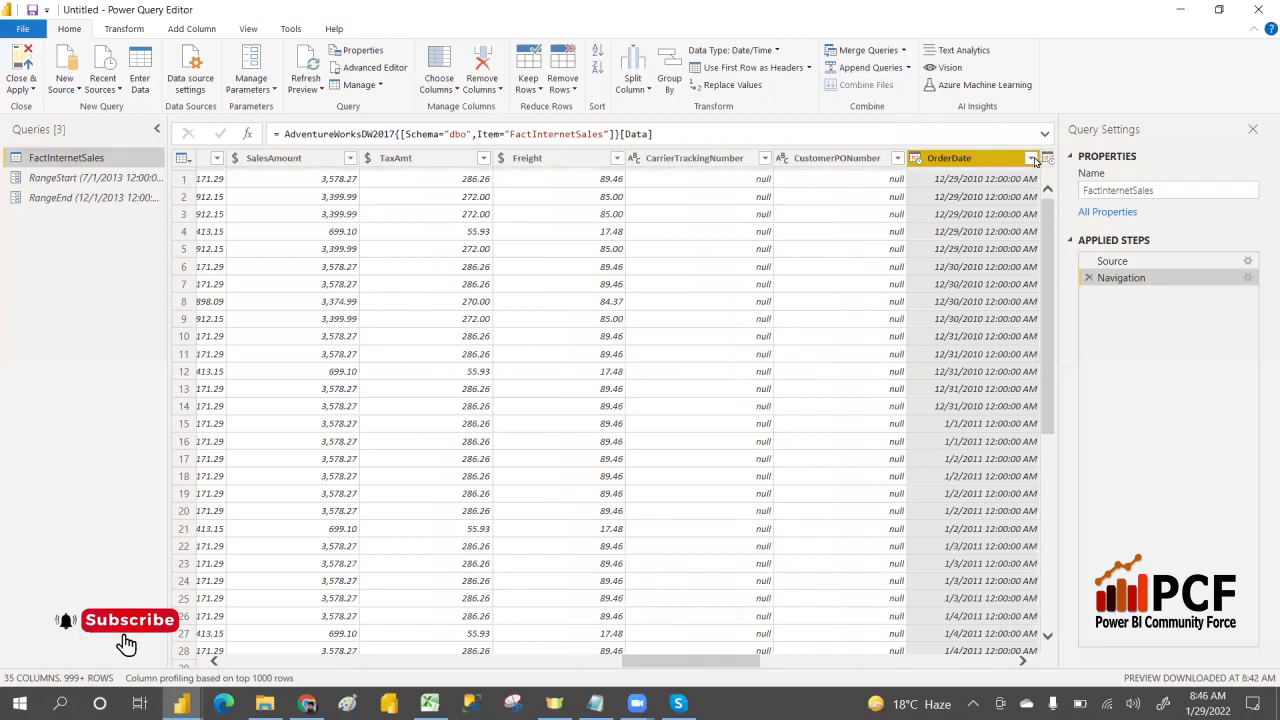
Step: Start a custom filter on OrderDate and set its first condition to "is after or equal to" the RangeStart parameter
click(1032, 159)
mouse_move(806, 284)
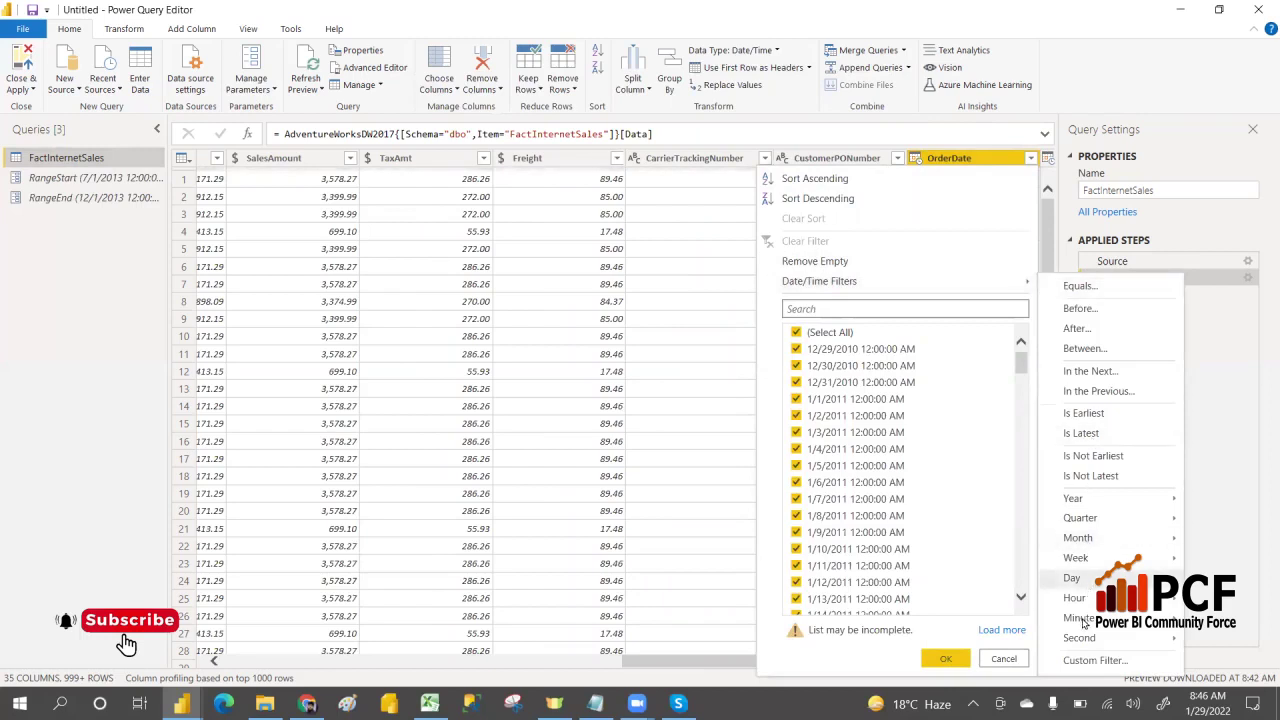
click(1094, 660)
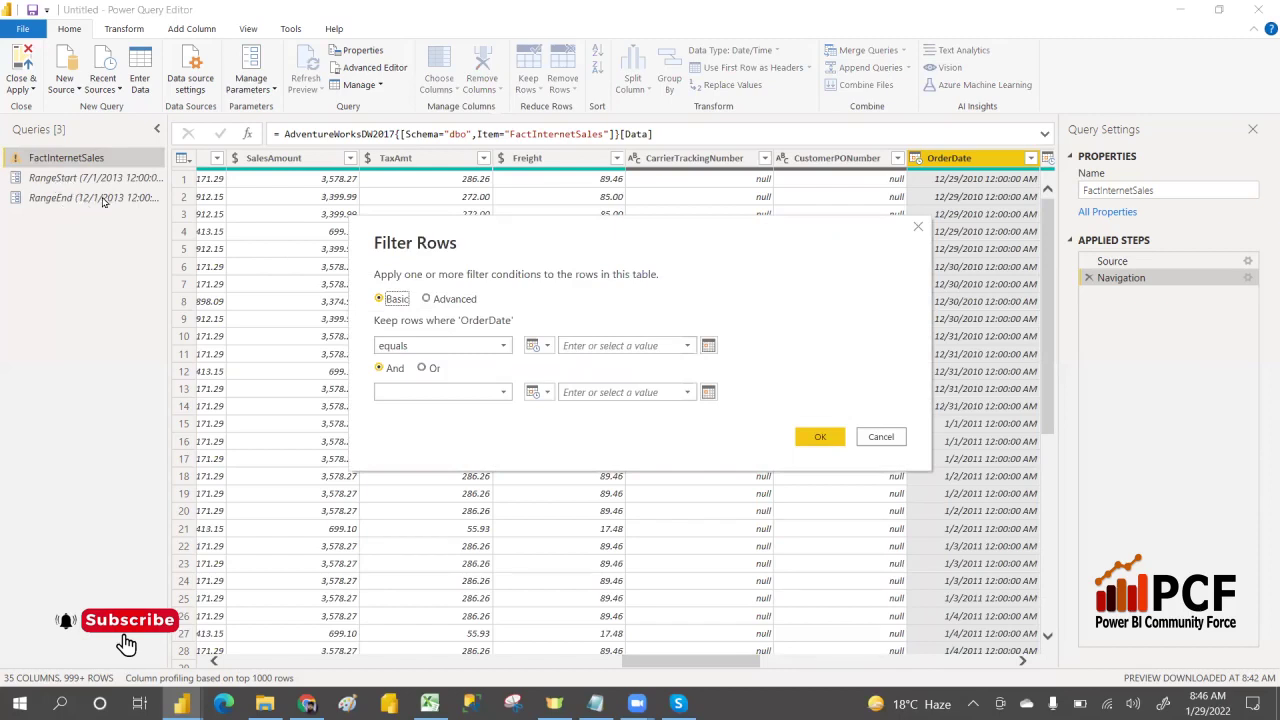
click(540, 345)
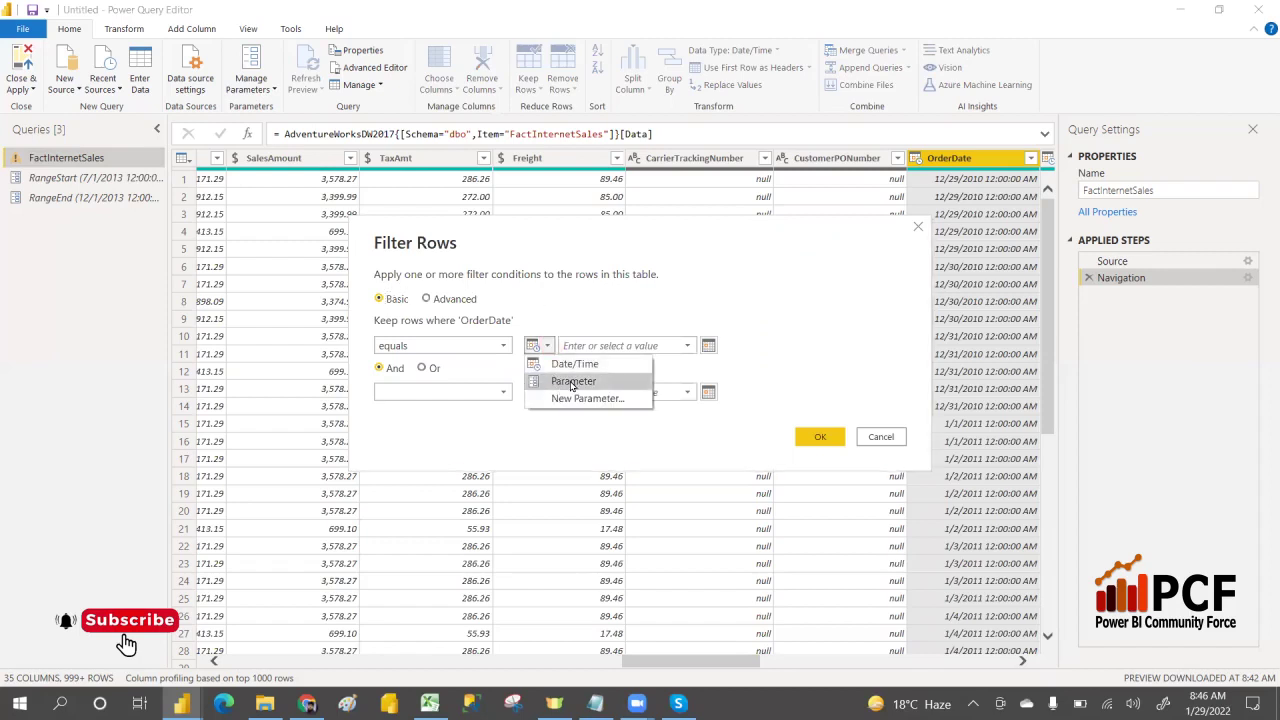
click(572, 383)
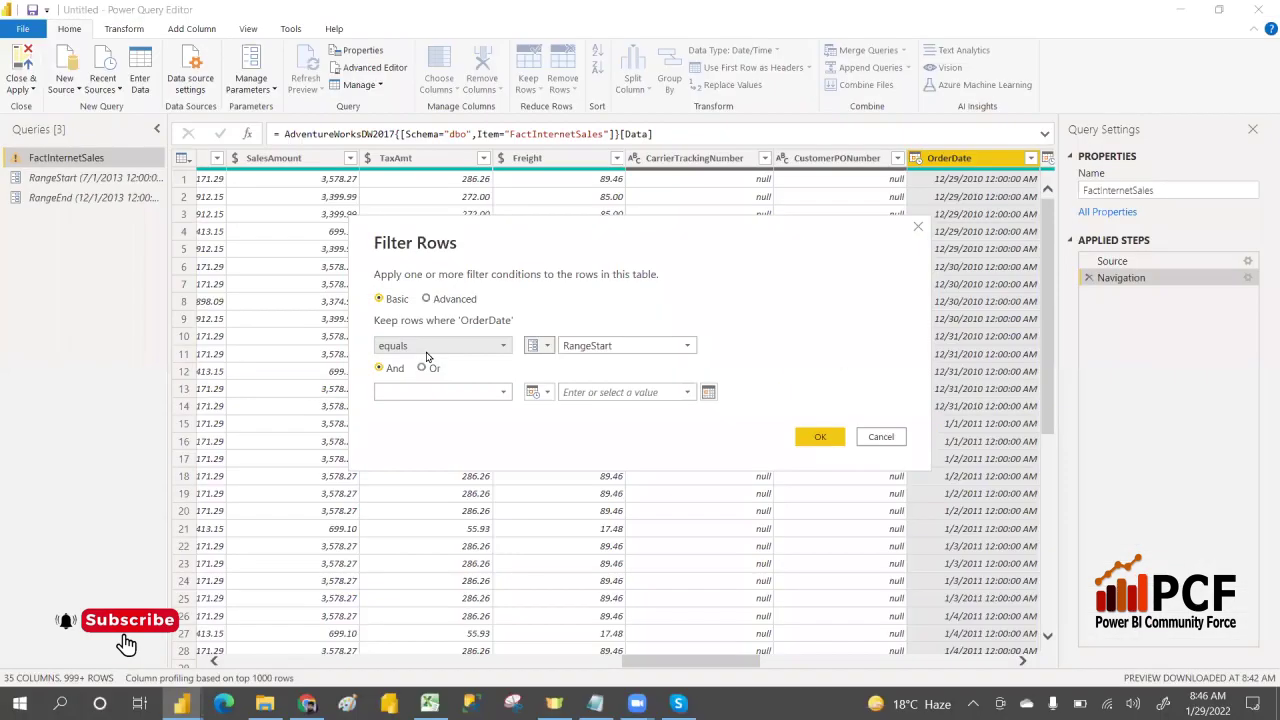
click(504, 346)
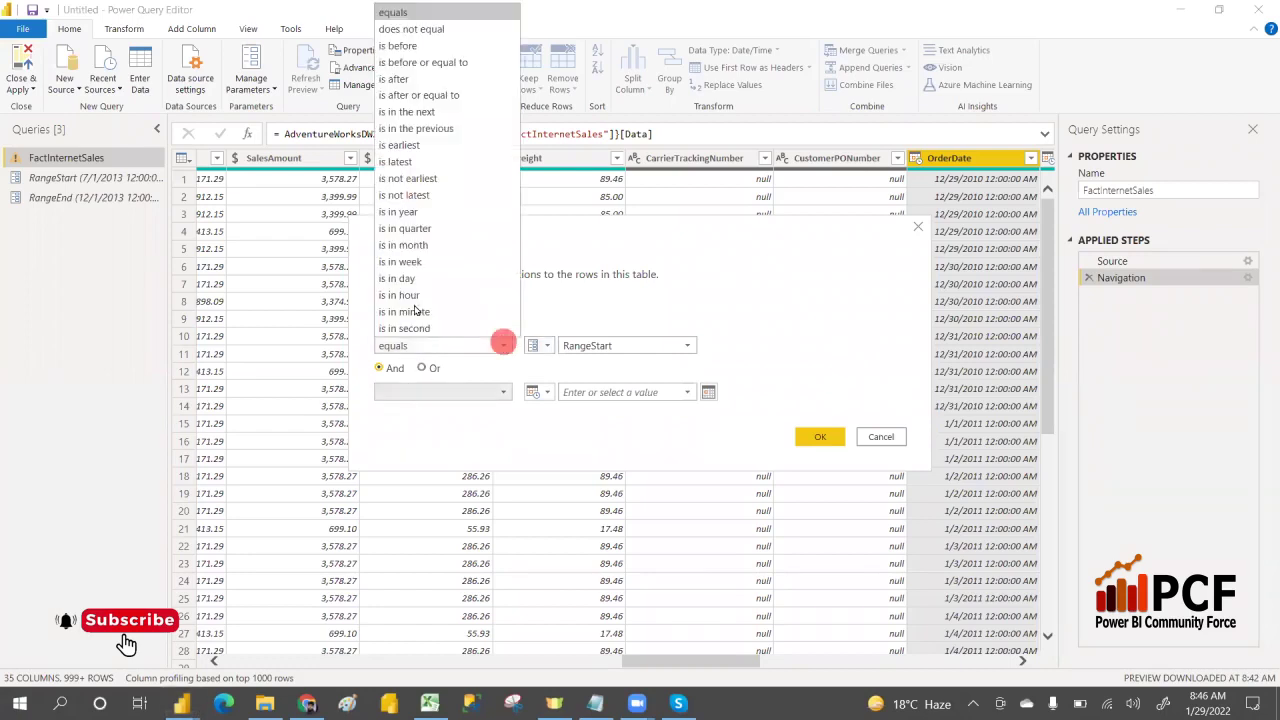
click(440, 94)
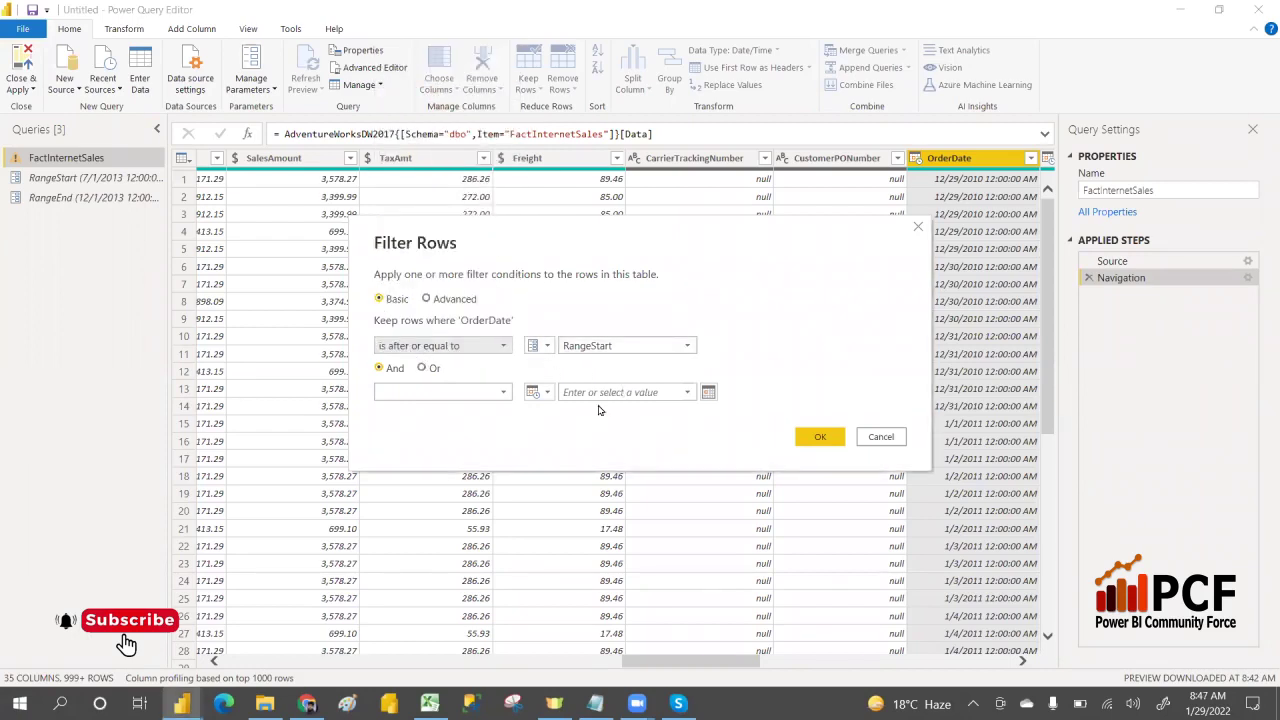
Step: Set the second OrderDate filter condition to "is before" the RangeEnd parameter, then close and apply the query changes
click(505, 392)
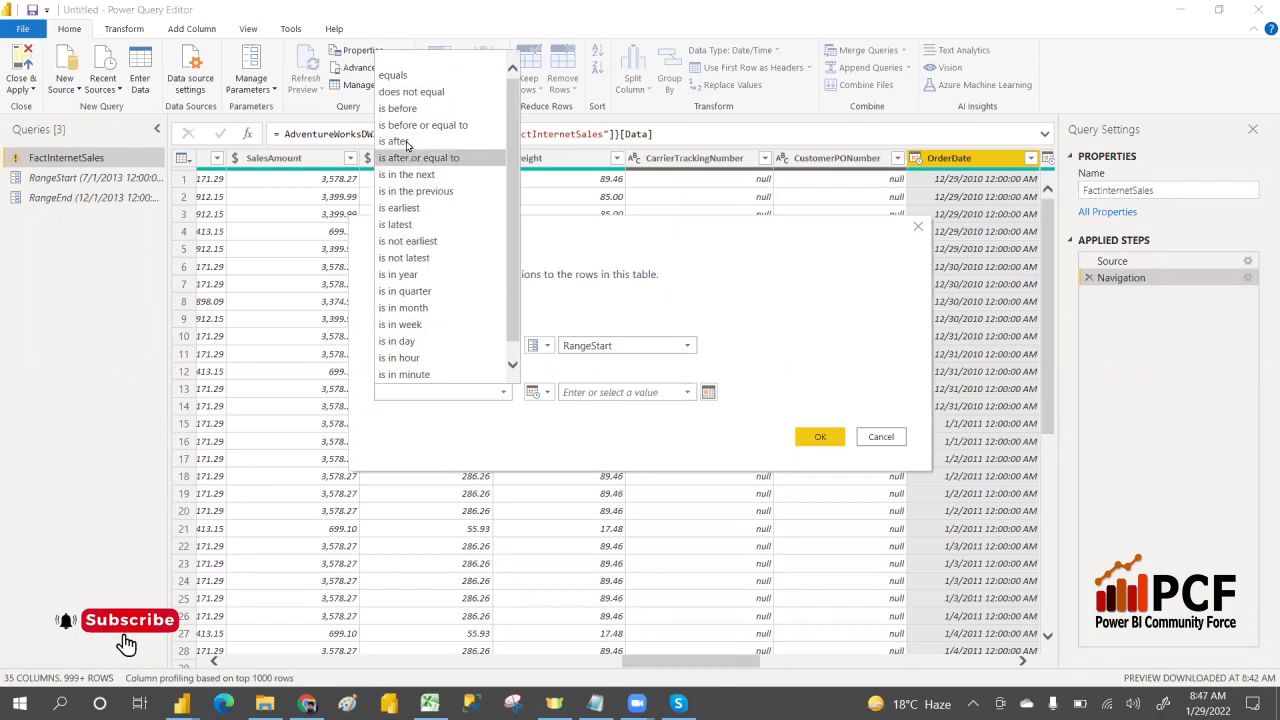
click(400, 108)
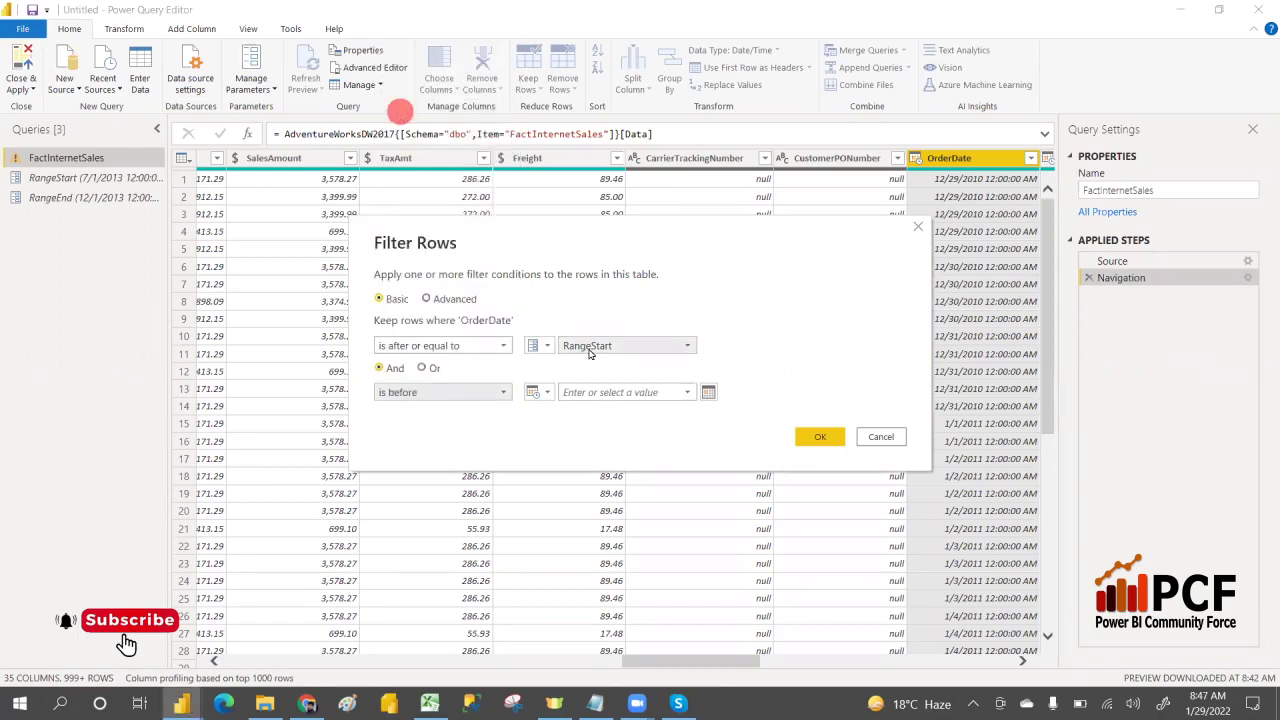
click(541, 392)
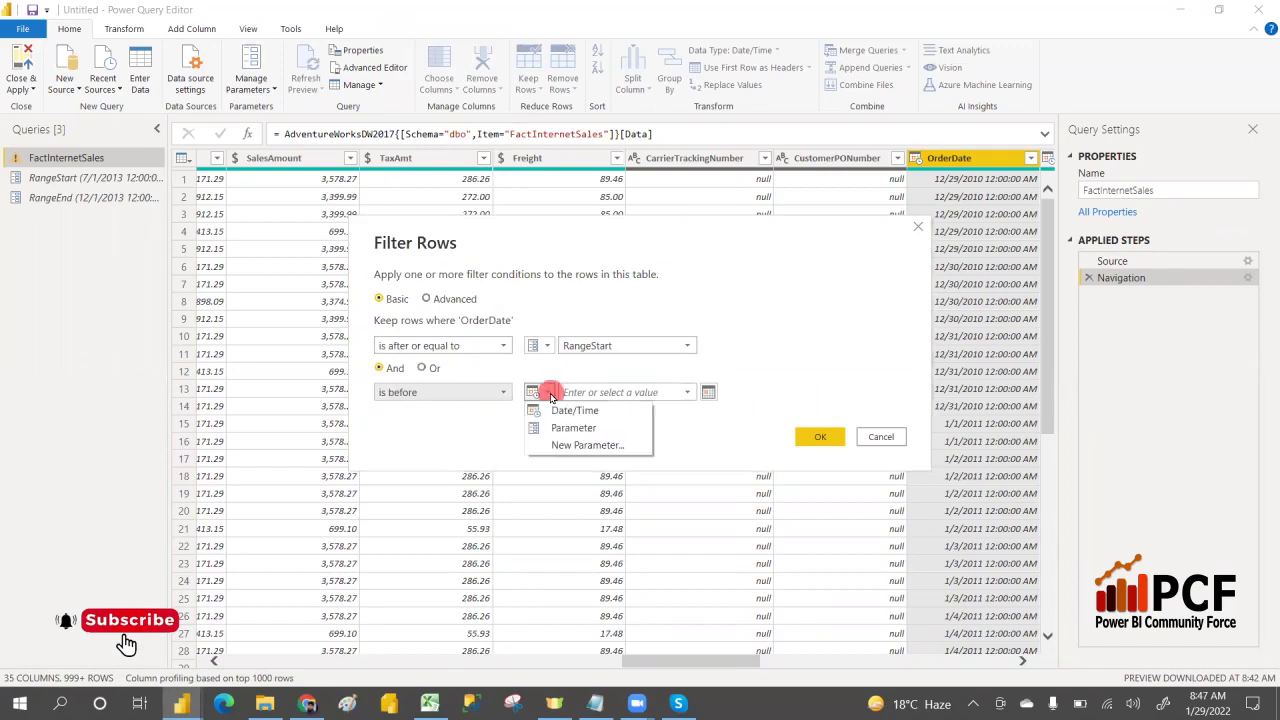
click(572, 428)
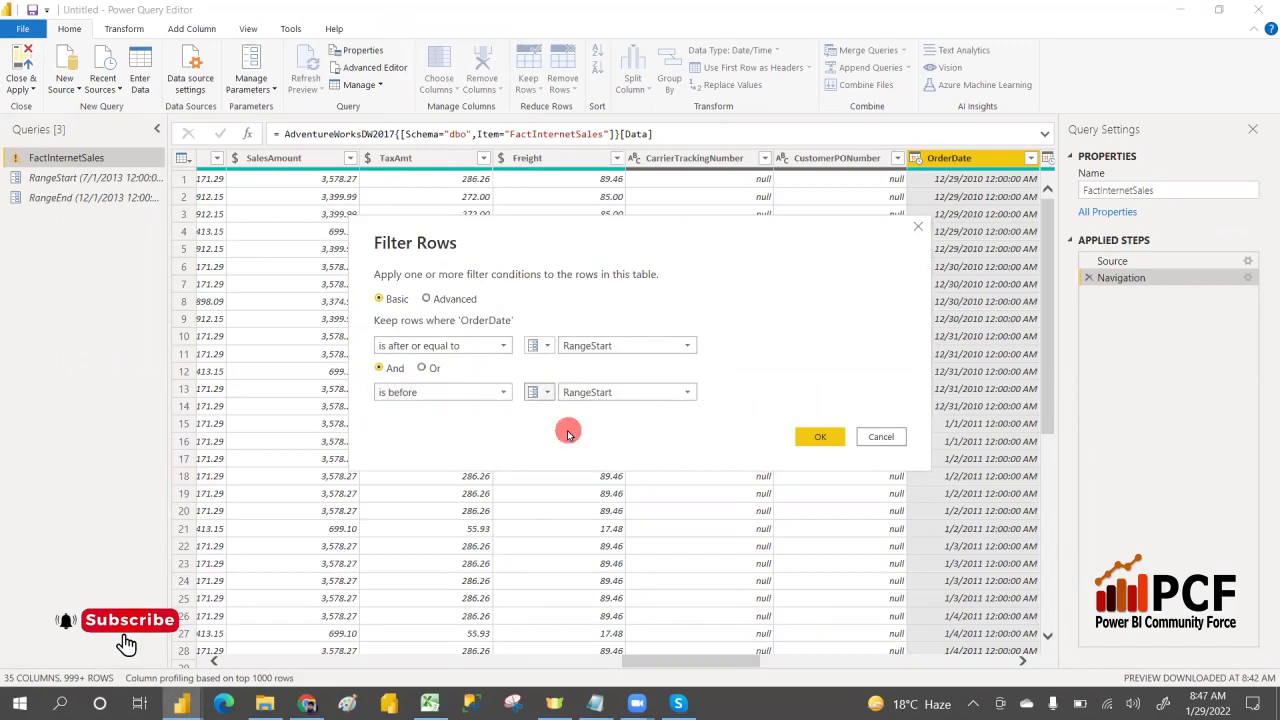
click(600, 392)
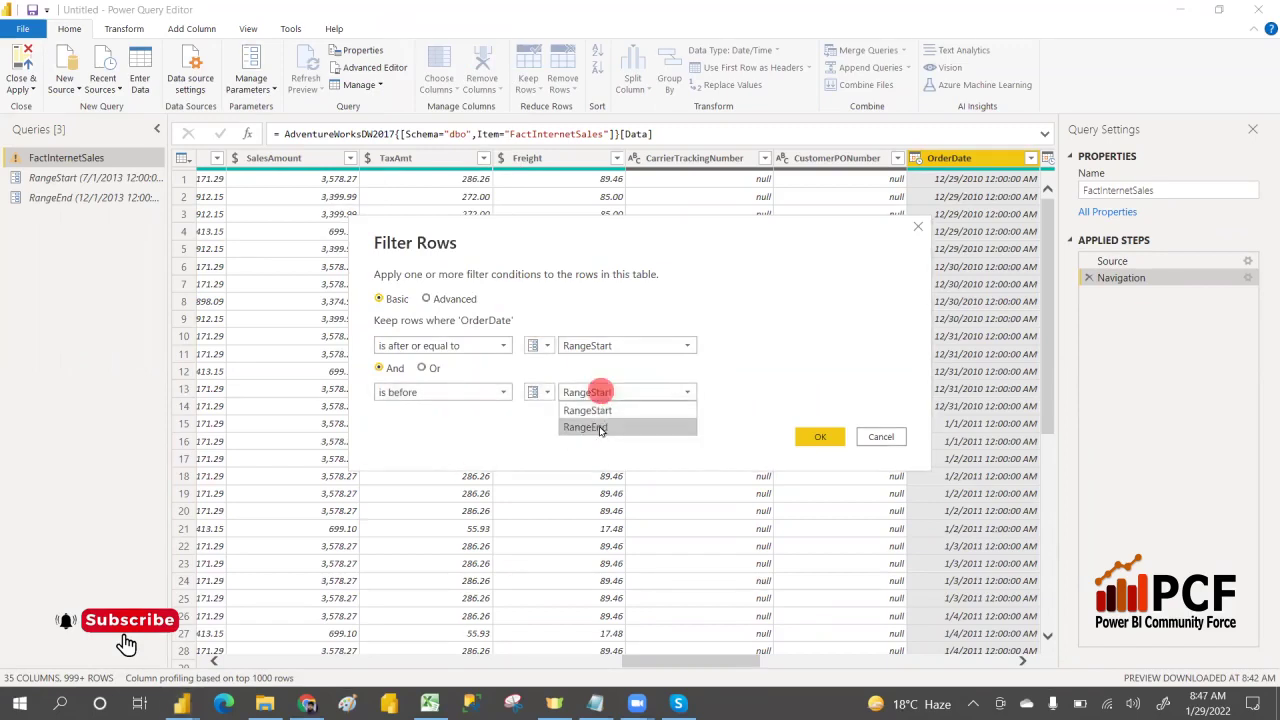
click(598, 427)
click(820, 435)
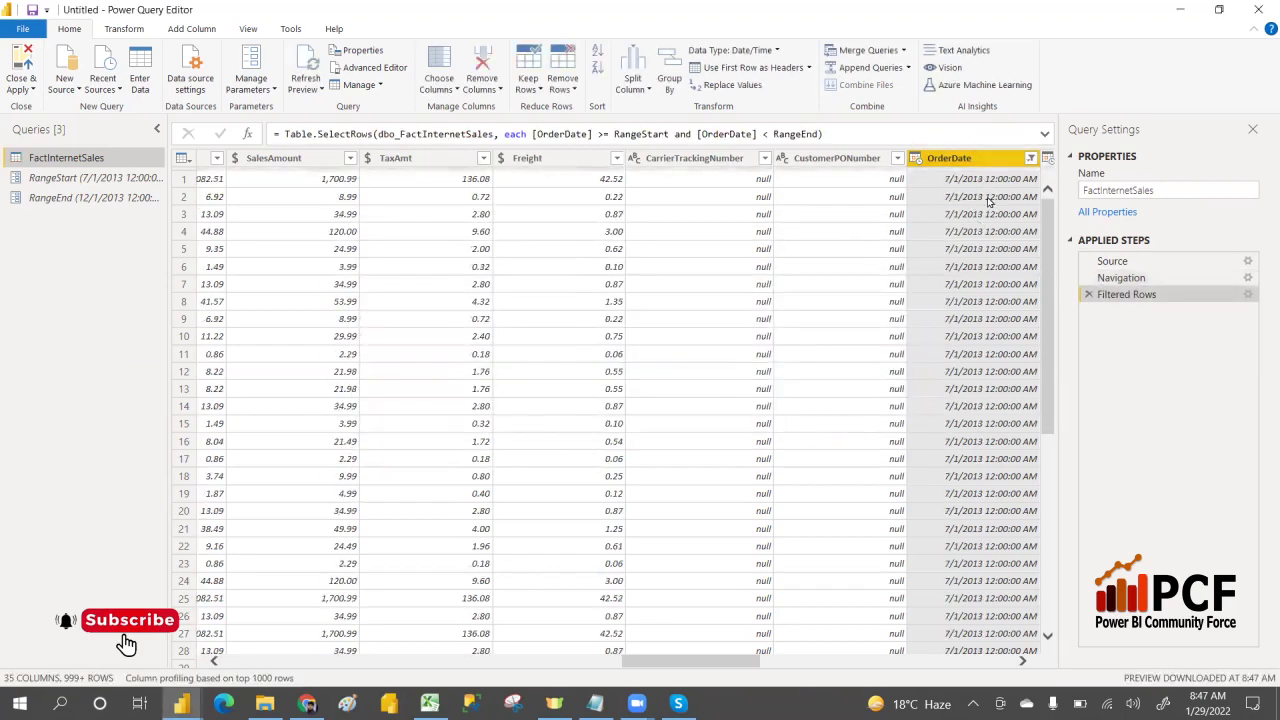
mouse_move(1049, 218)
mouse_down()
mouse_move(1046, 206)
mouse_move(1048, 648)
mouse_move(1047, 210)
mouse_up()
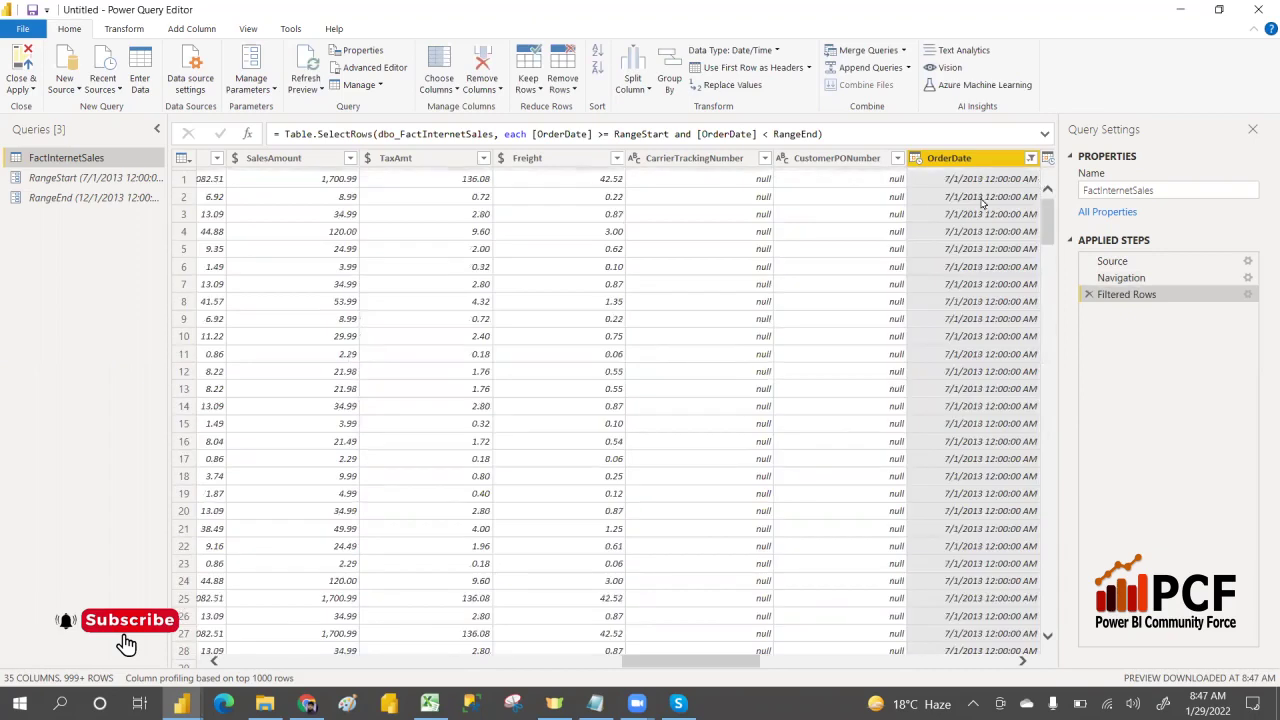
click(30, 90)
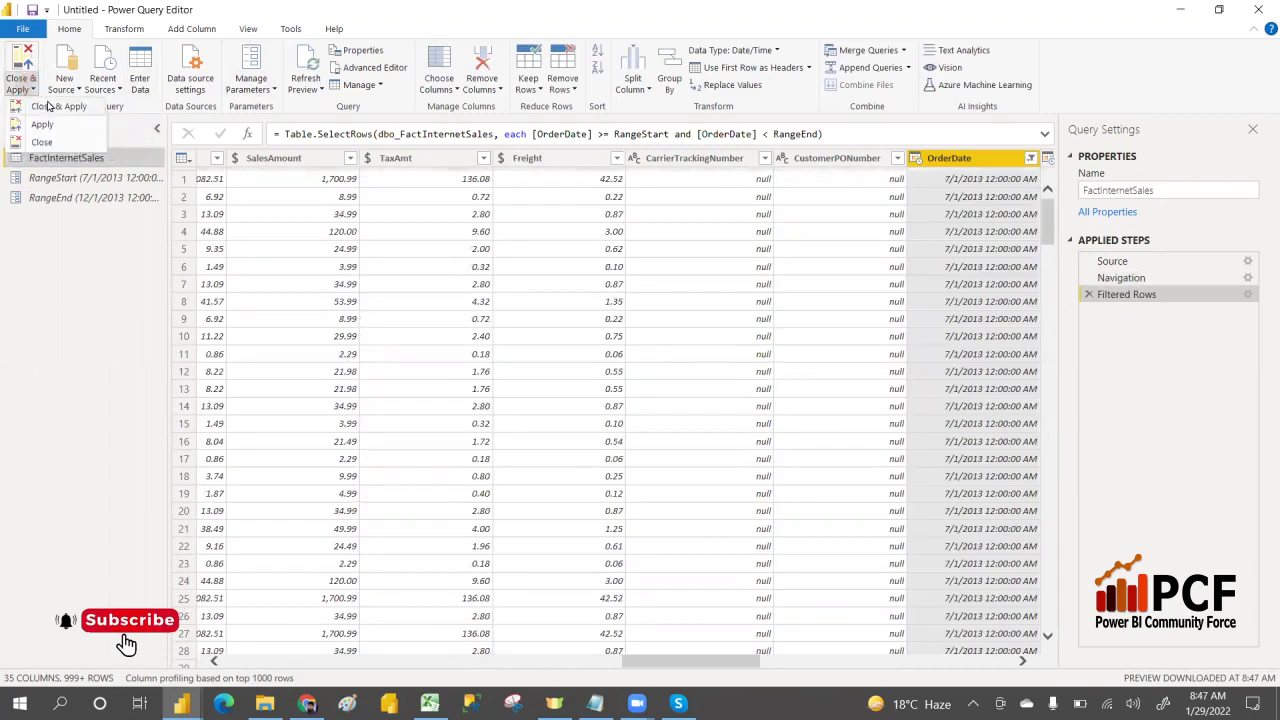
key(Escape)
Step: In the IncremetalRefresh Notepad notes, add "2) RangeEnd" and "Mapped the parameter and then close and Apply" to the implementation section
key(alt+Tab)
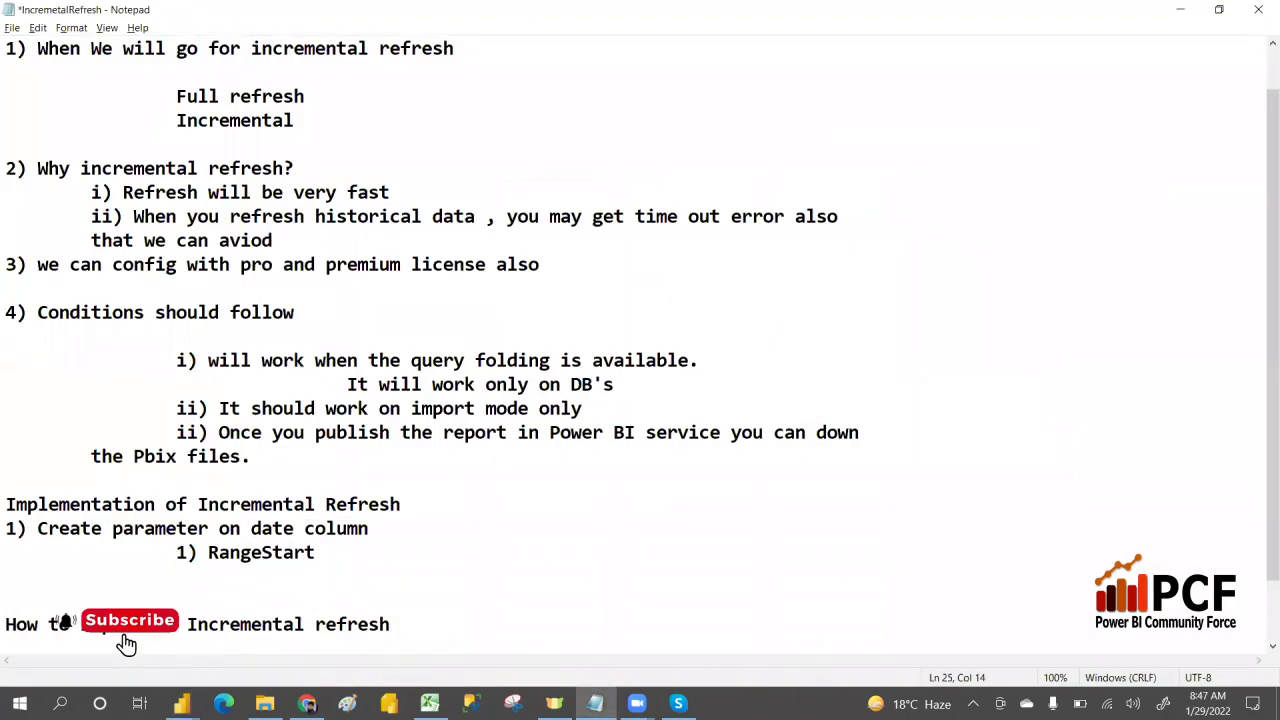
key(Return)
key(Tab)
text(Mapped the par)
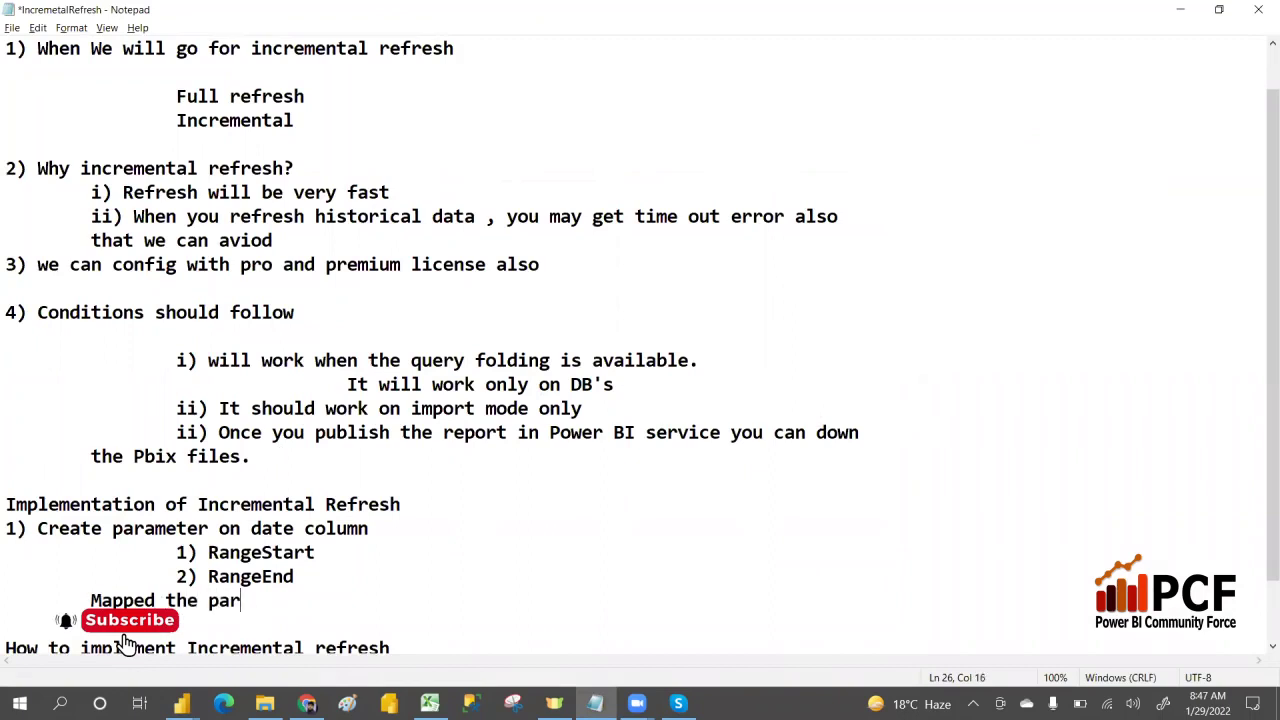
text(ameter)
key(Return)
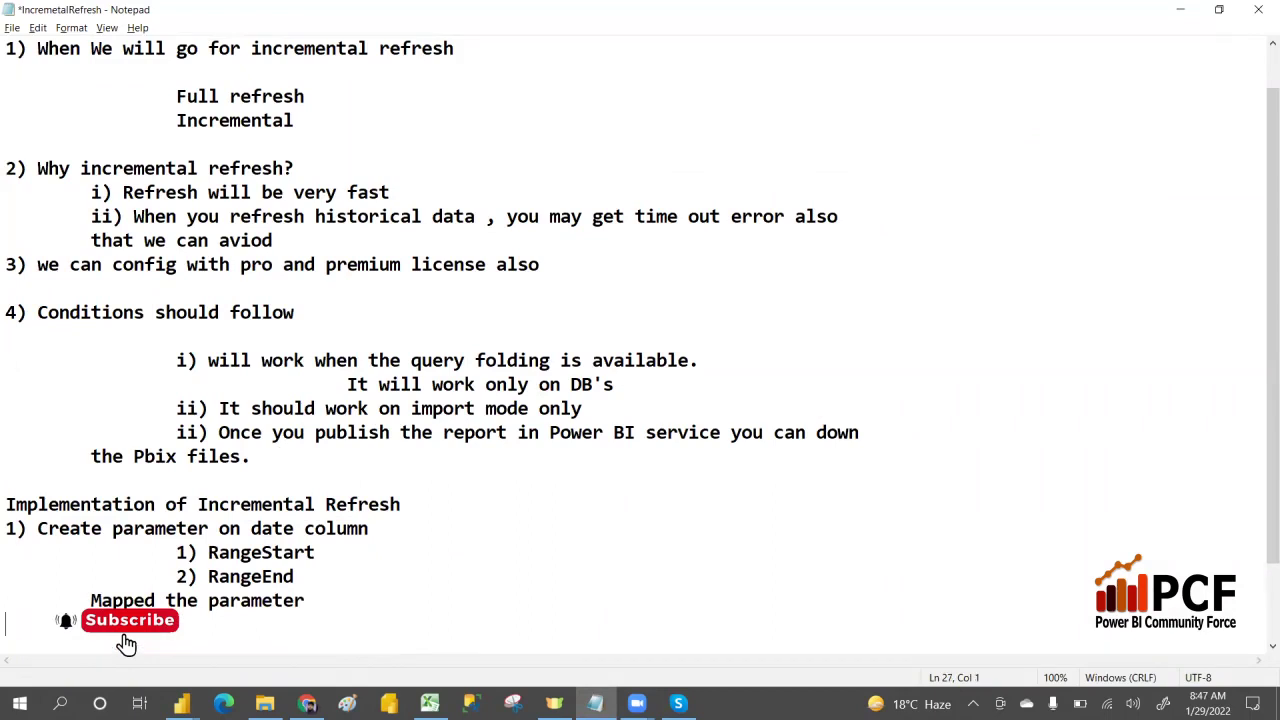
click(331, 600)
text(and then co)
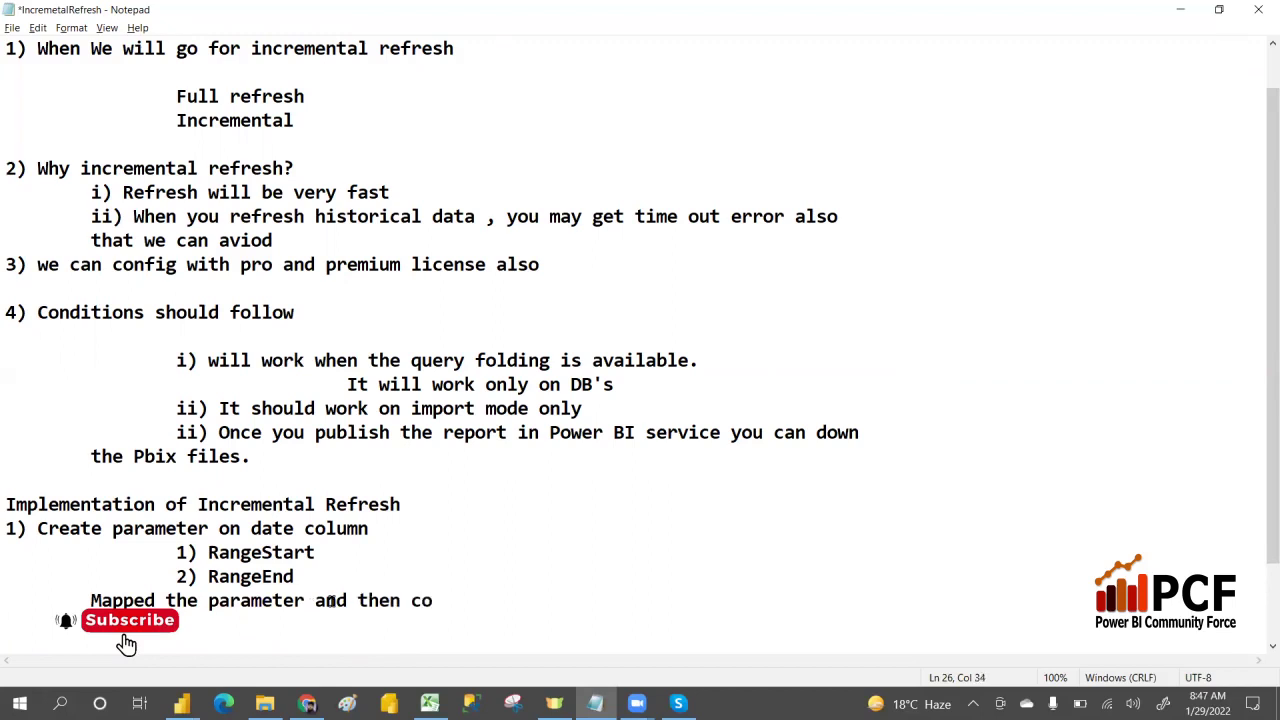
key(BackSpace)
text(lose and Apply)
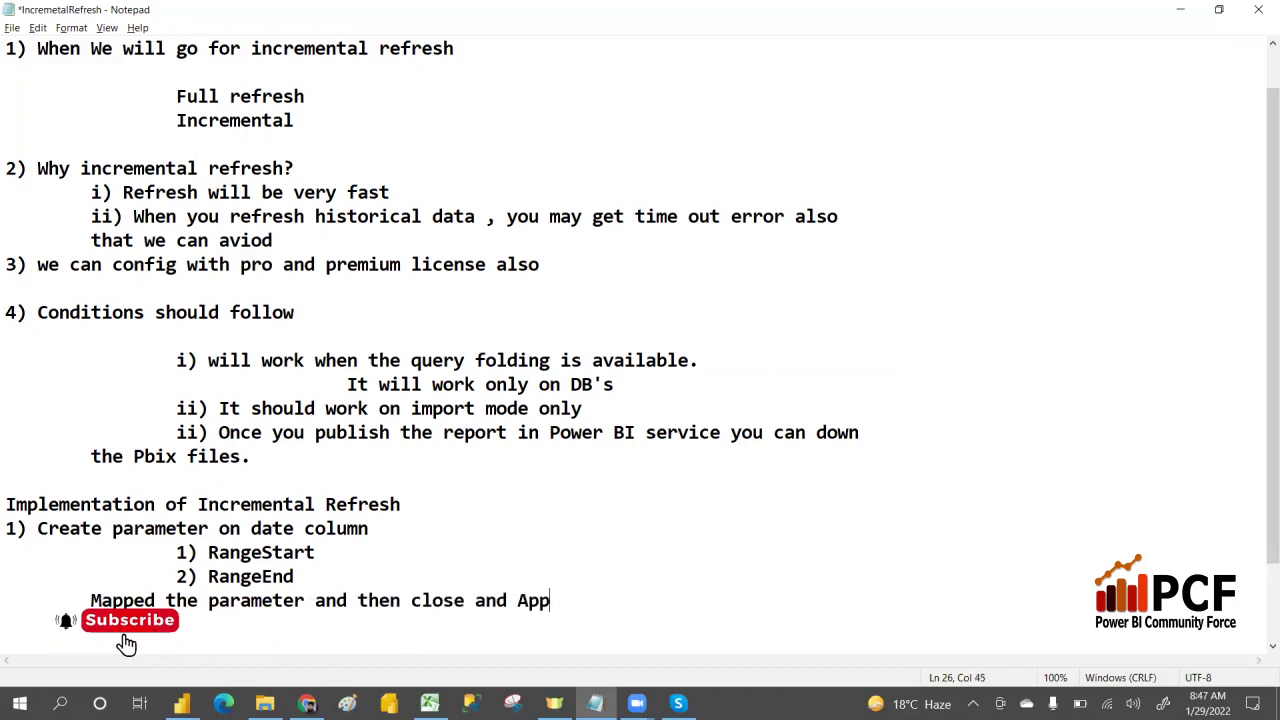
key(Return)
Step: Switch back to Power BI Desktop and turn on incremental refresh for the FactInternetSales table
key(alt+Tab)
key(alt+Tab)
key(alt+Tab)
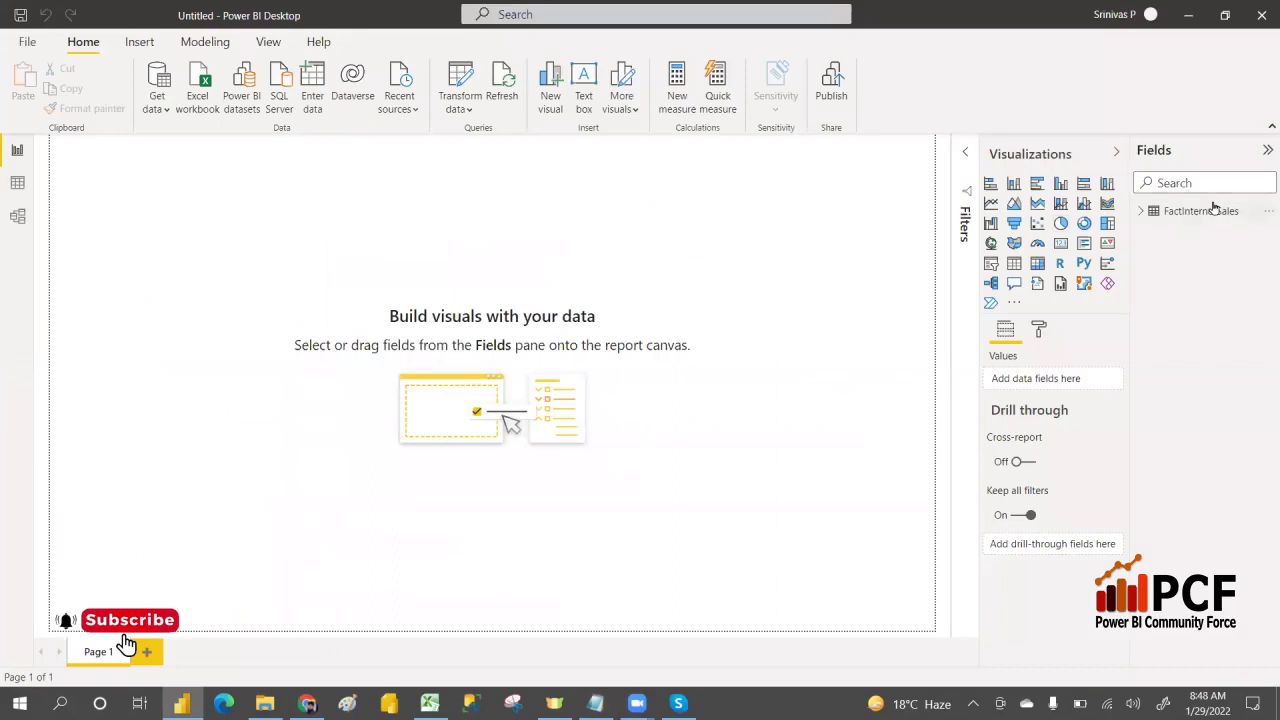
right_click(1214, 212)
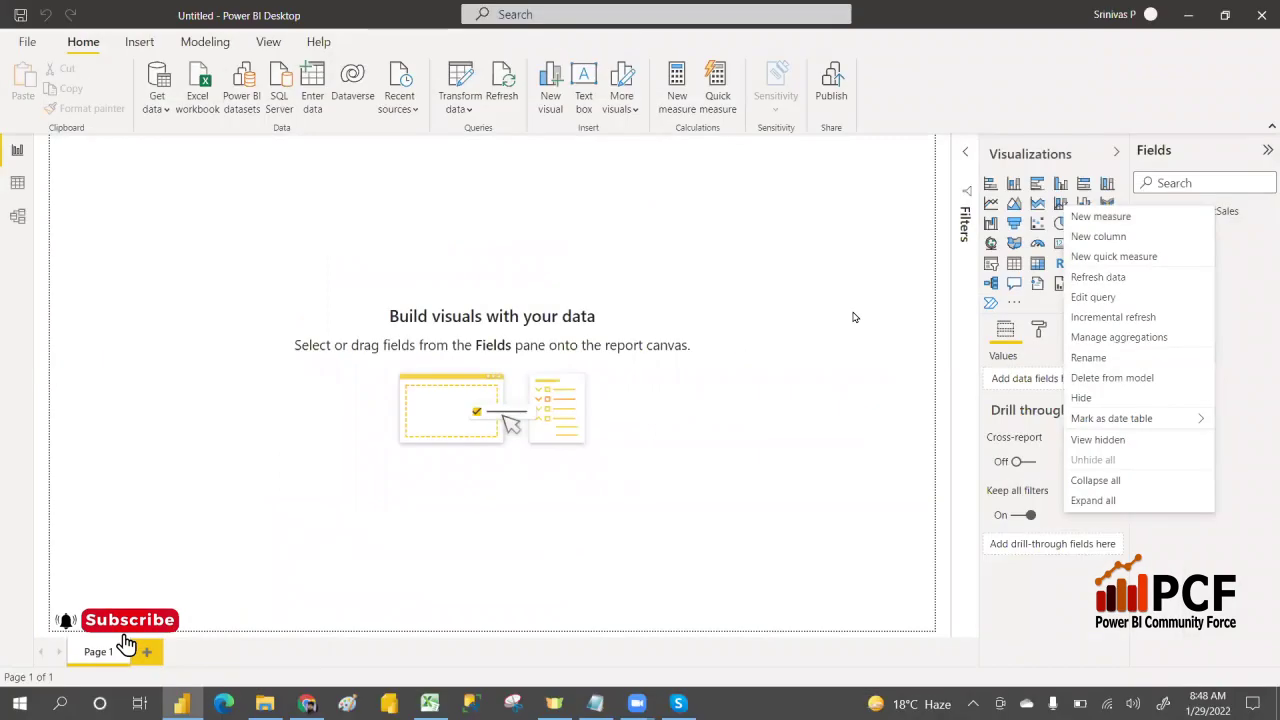
click(1142, 318)
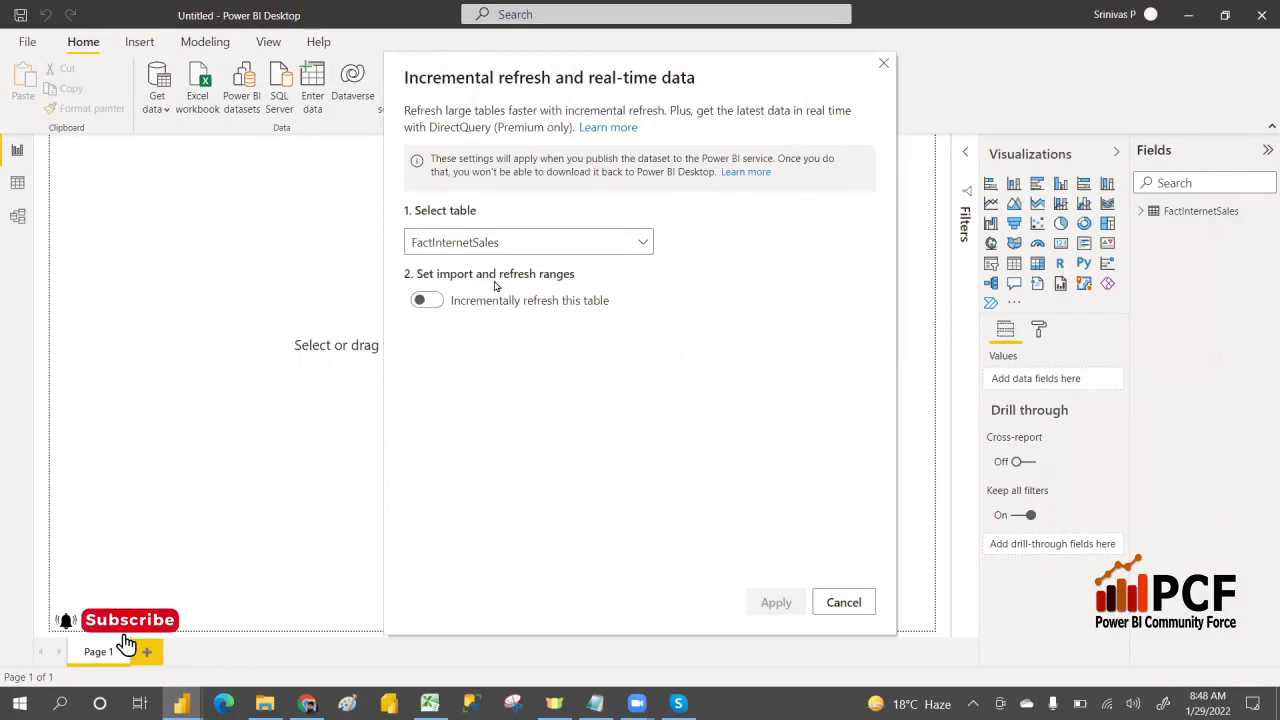
click(430, 299)
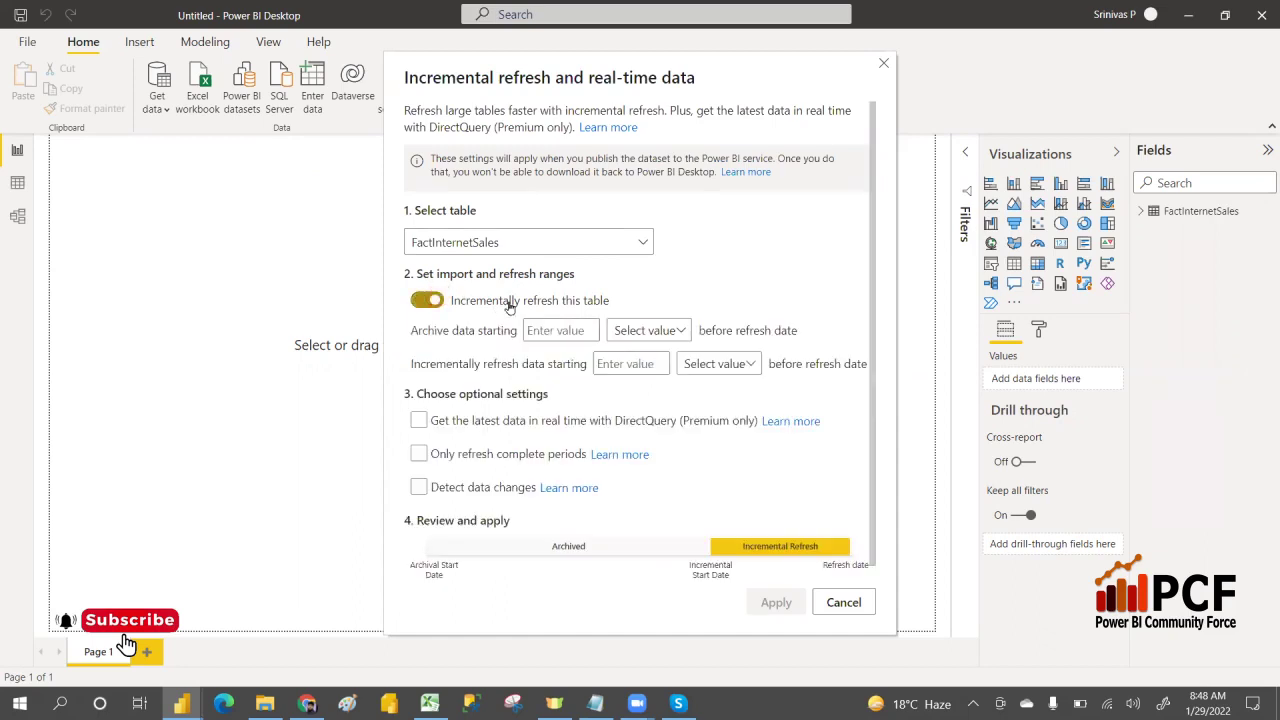
Step: Set archived data to start 5 Years and incrementally refreshed data to start 7 Days before the refresh date
click(556, 329)
text(5)
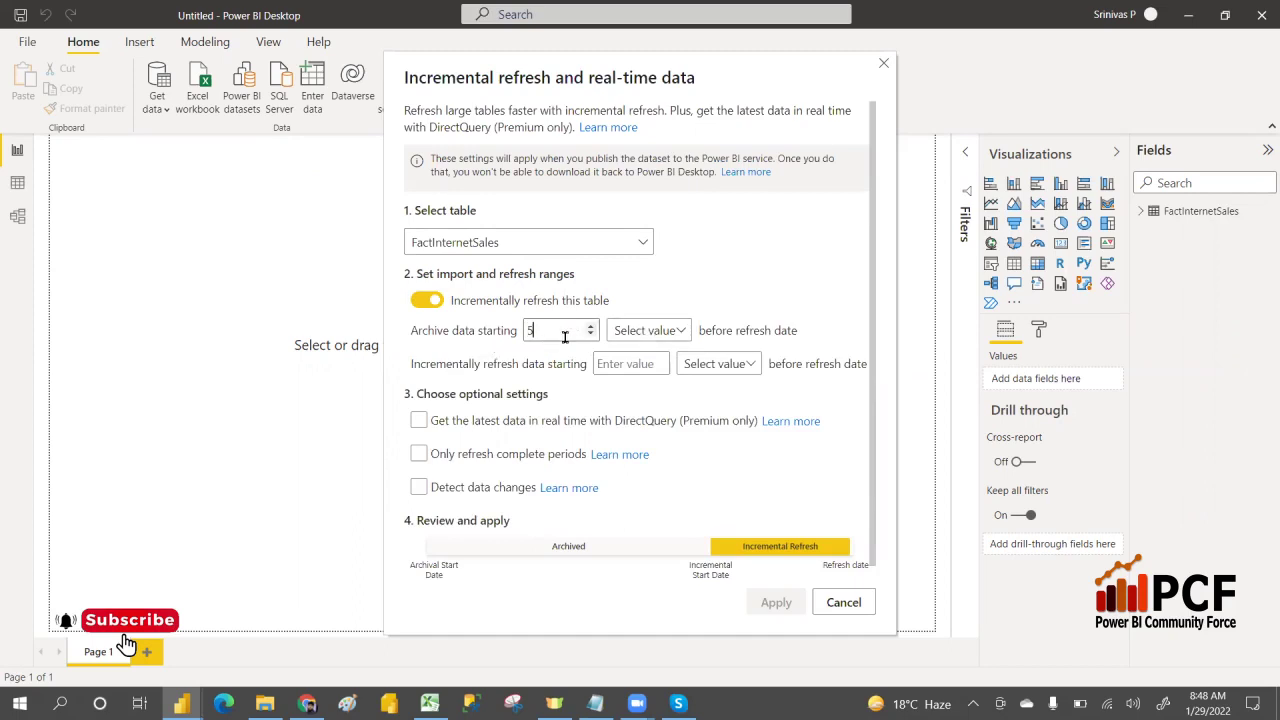
click(654, 333)
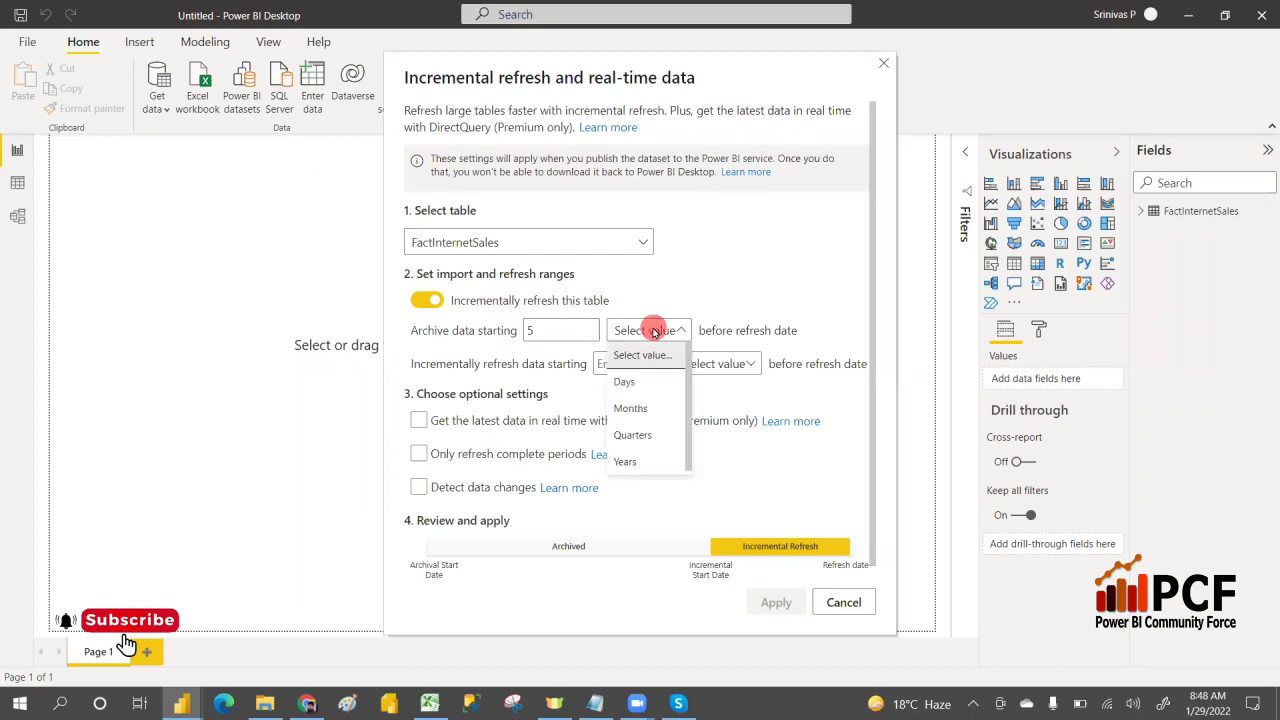
click(622, 460)
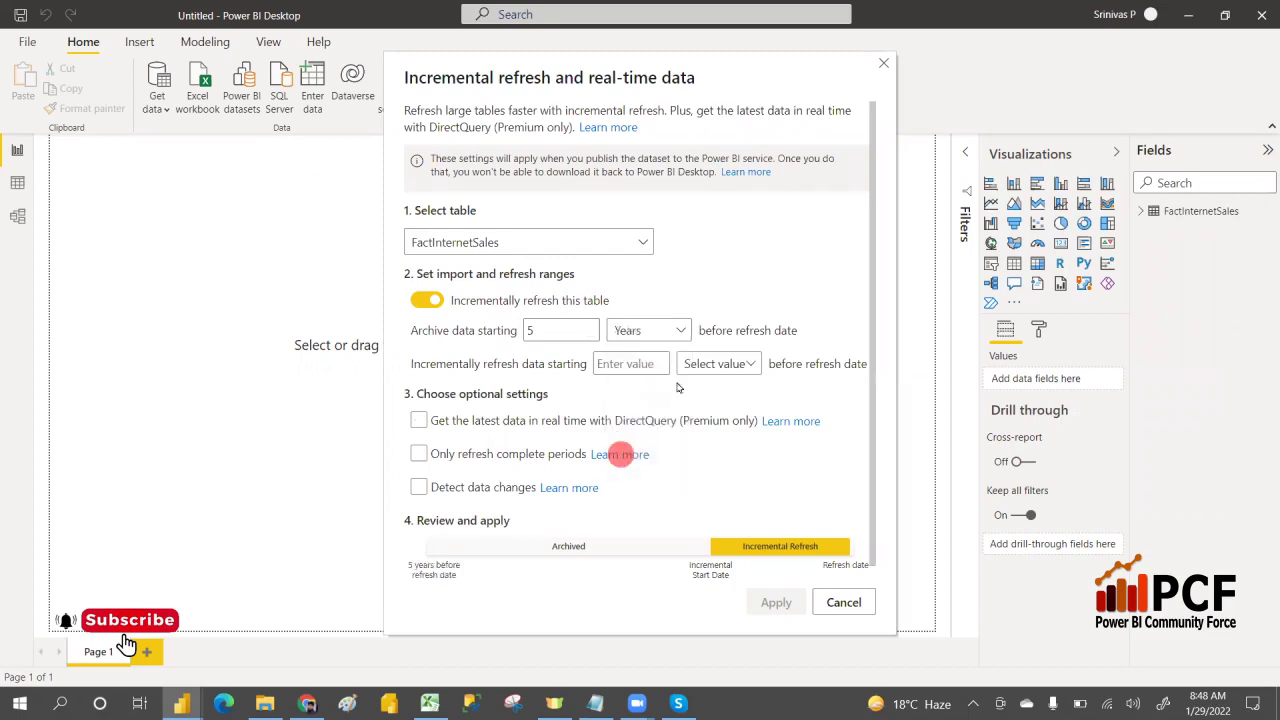
click(616, 363)
text(7)
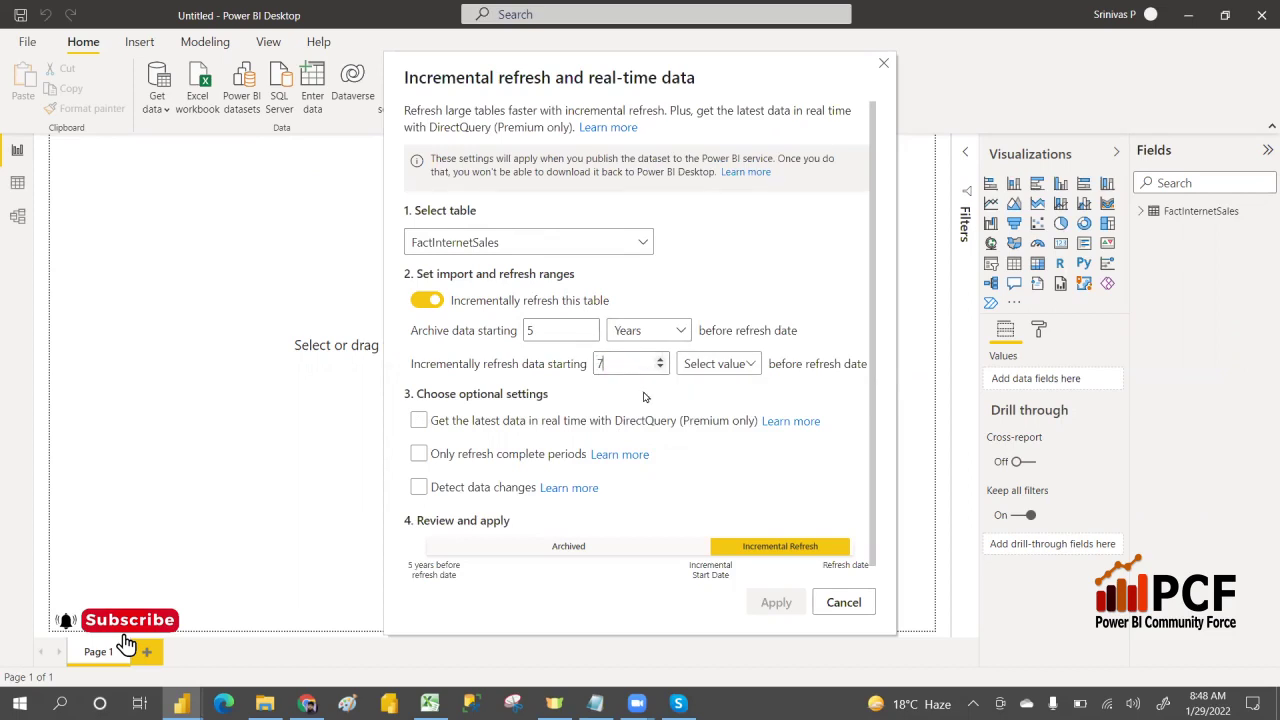
click(720, 365)
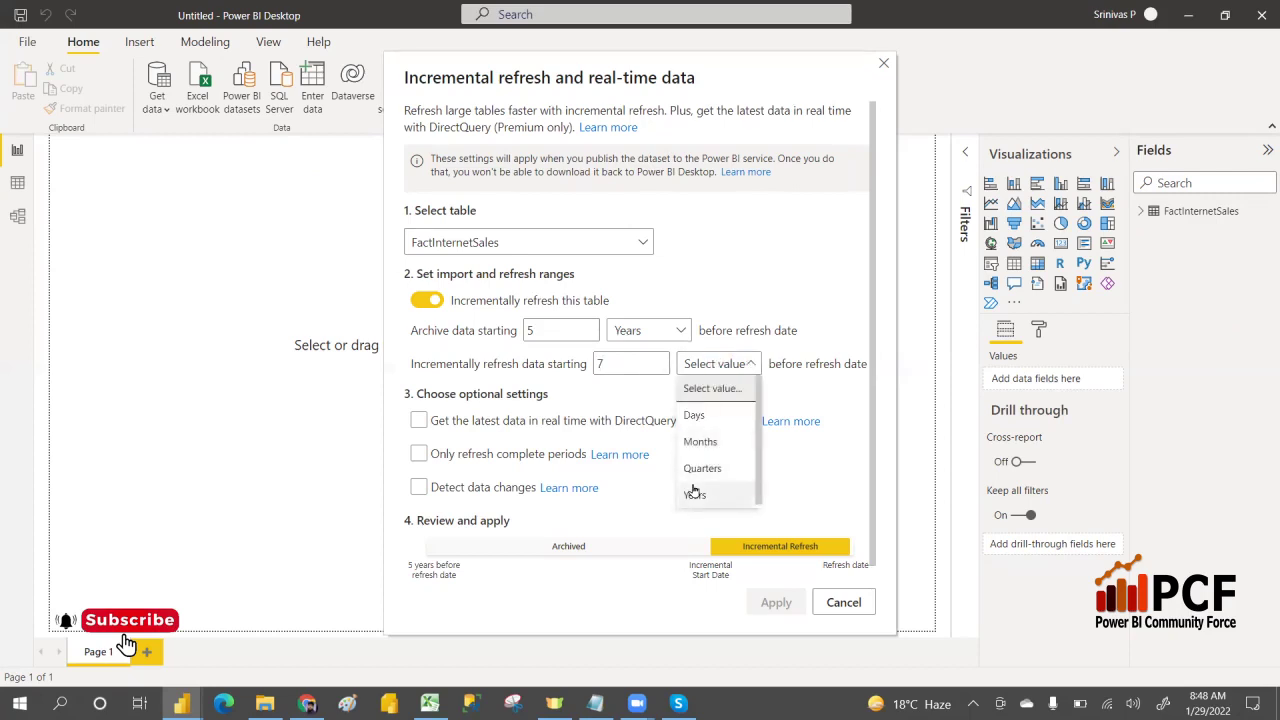
click(698, 414)
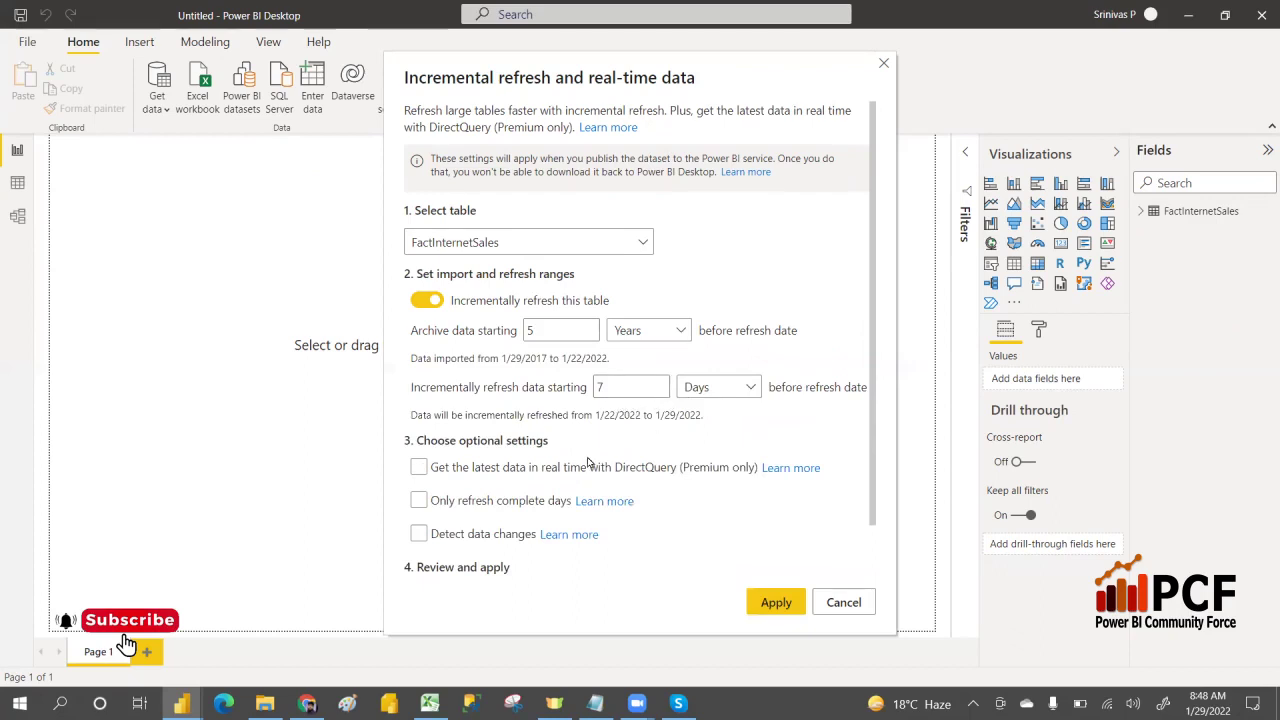
Step: Review the optional refresh settings and apply the incremental refresh policy to FactInternetSales
scroll(870, 346, down, 2)
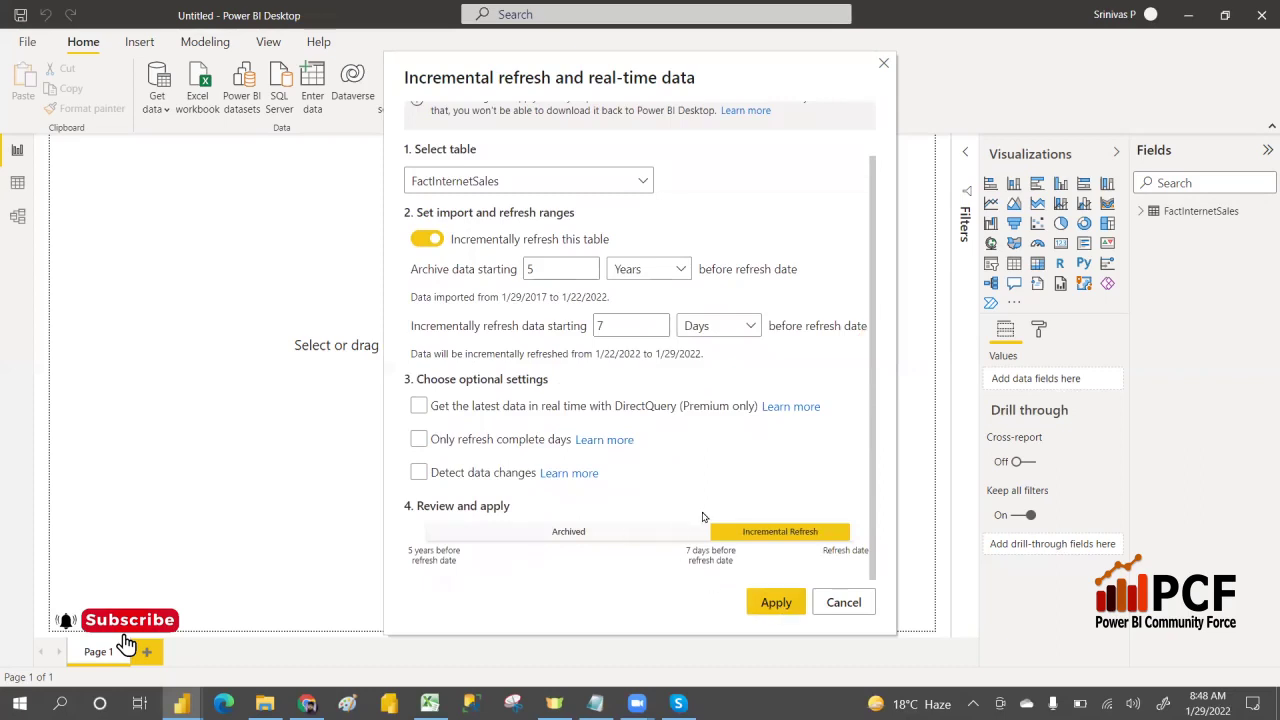
click(450, 476)
click(478, 441)
click(440, 476)
click(491, 481)
click(775, 603)
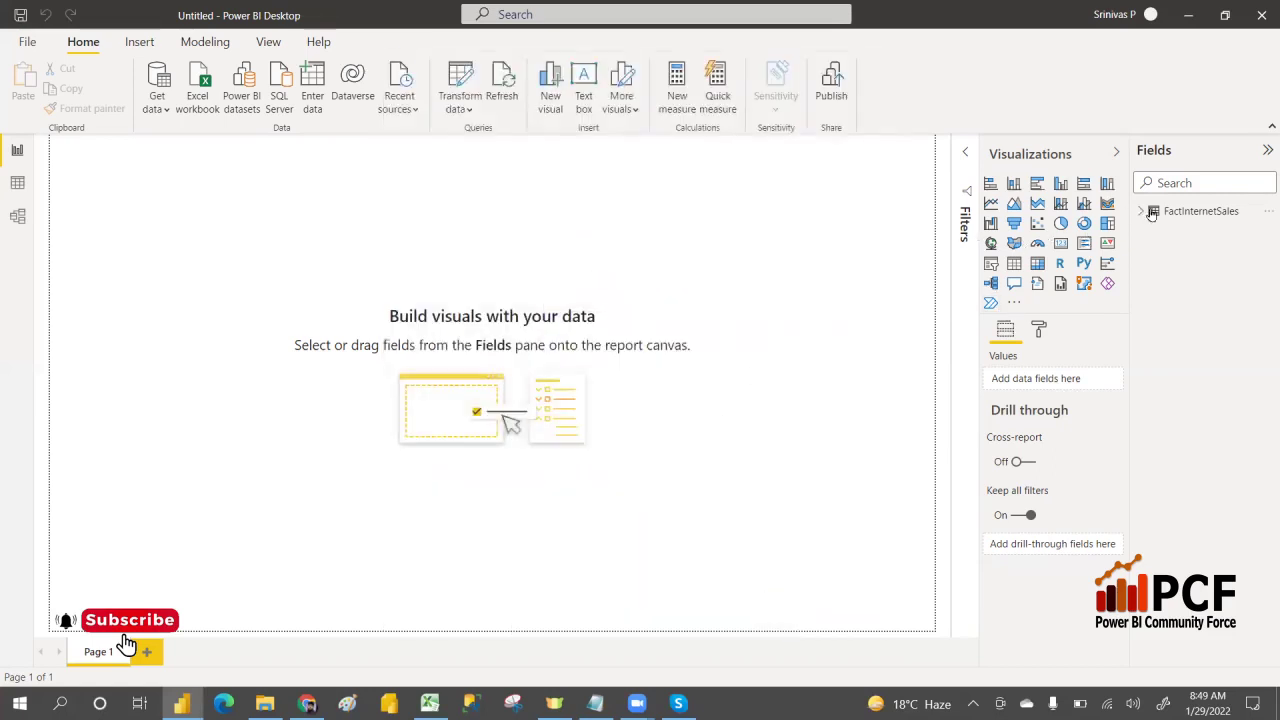
Step: Start publishing the report and save it as a Power BI file named Test in the Desktop folder
click(829, 90)
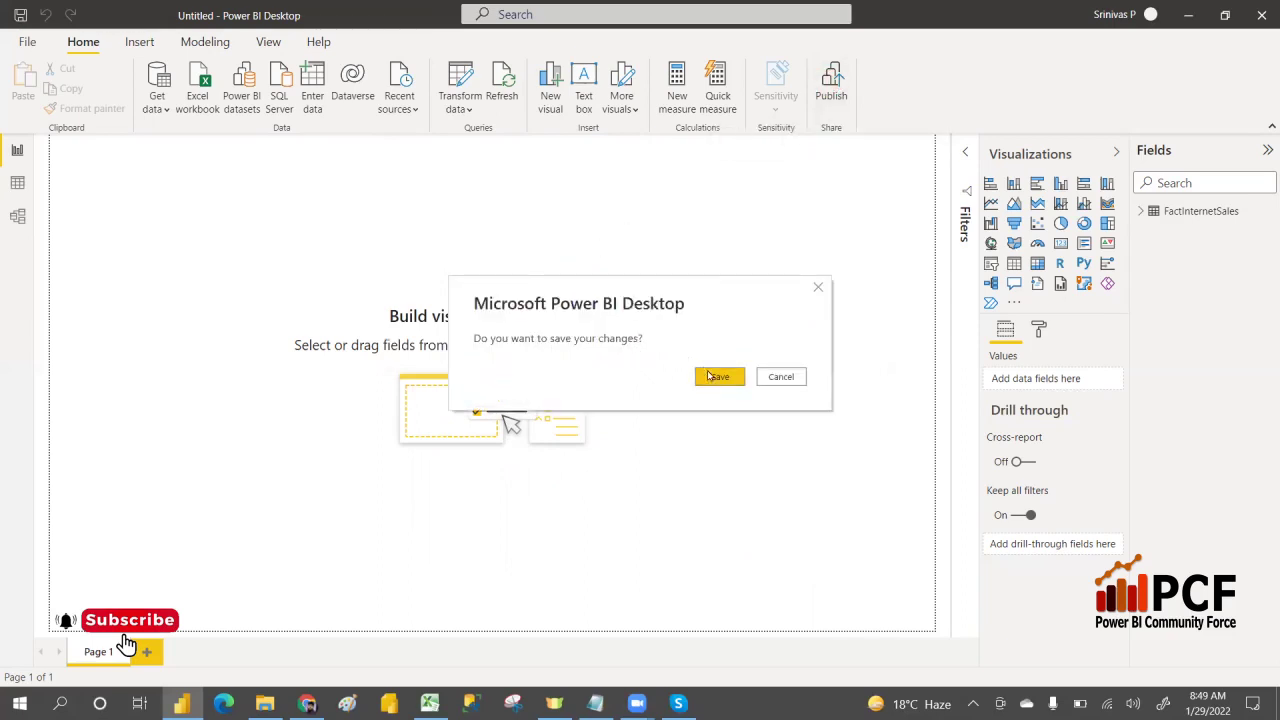
click(718, 379)
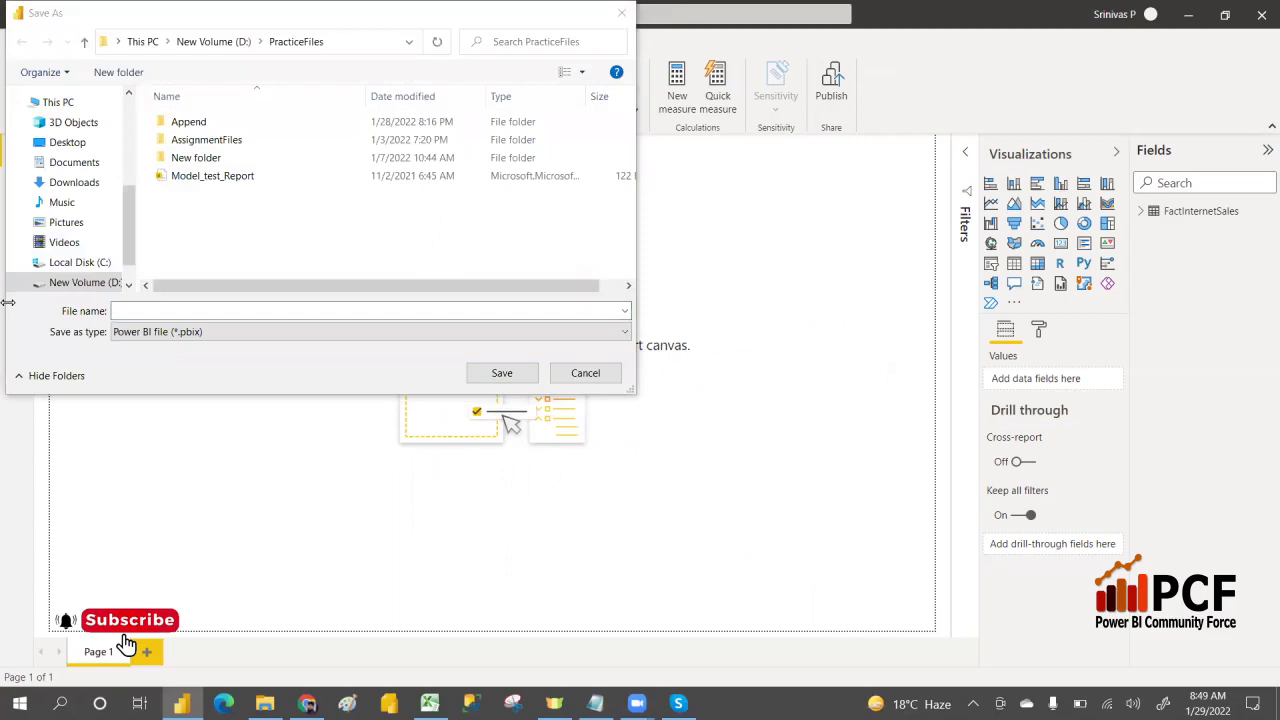
click(122, 309)
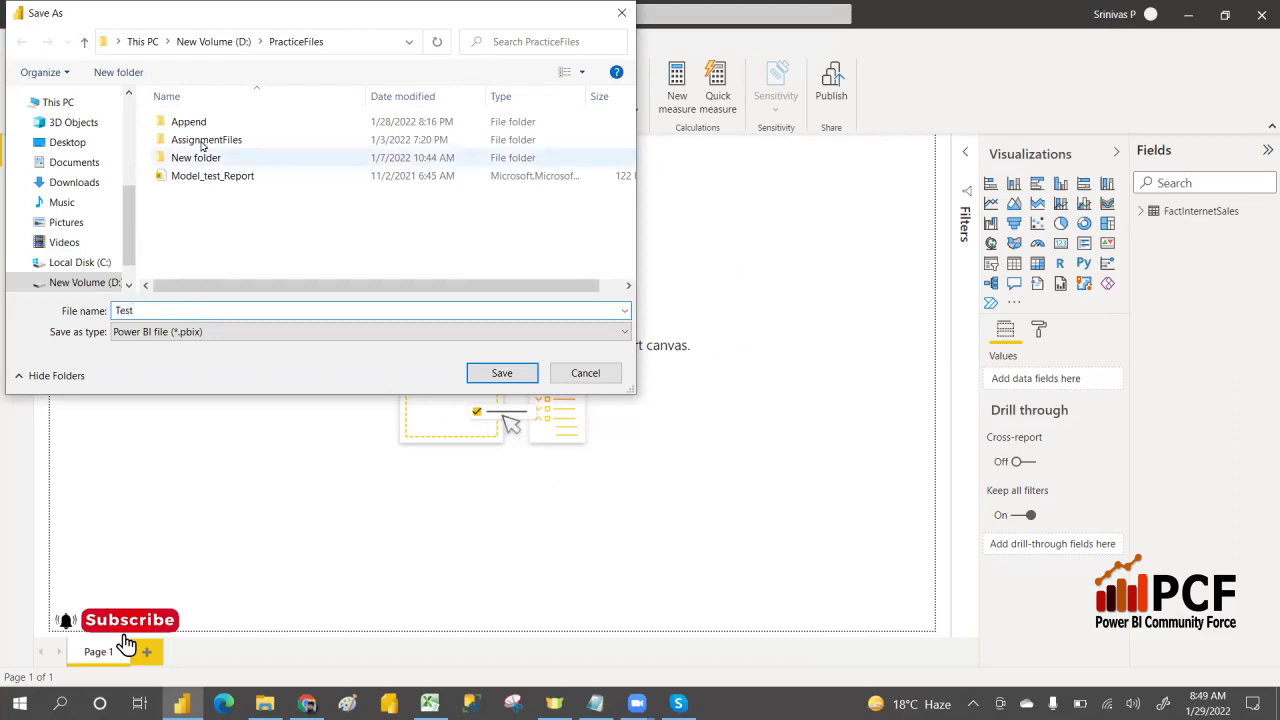
drag(128, 205, 128, 117)
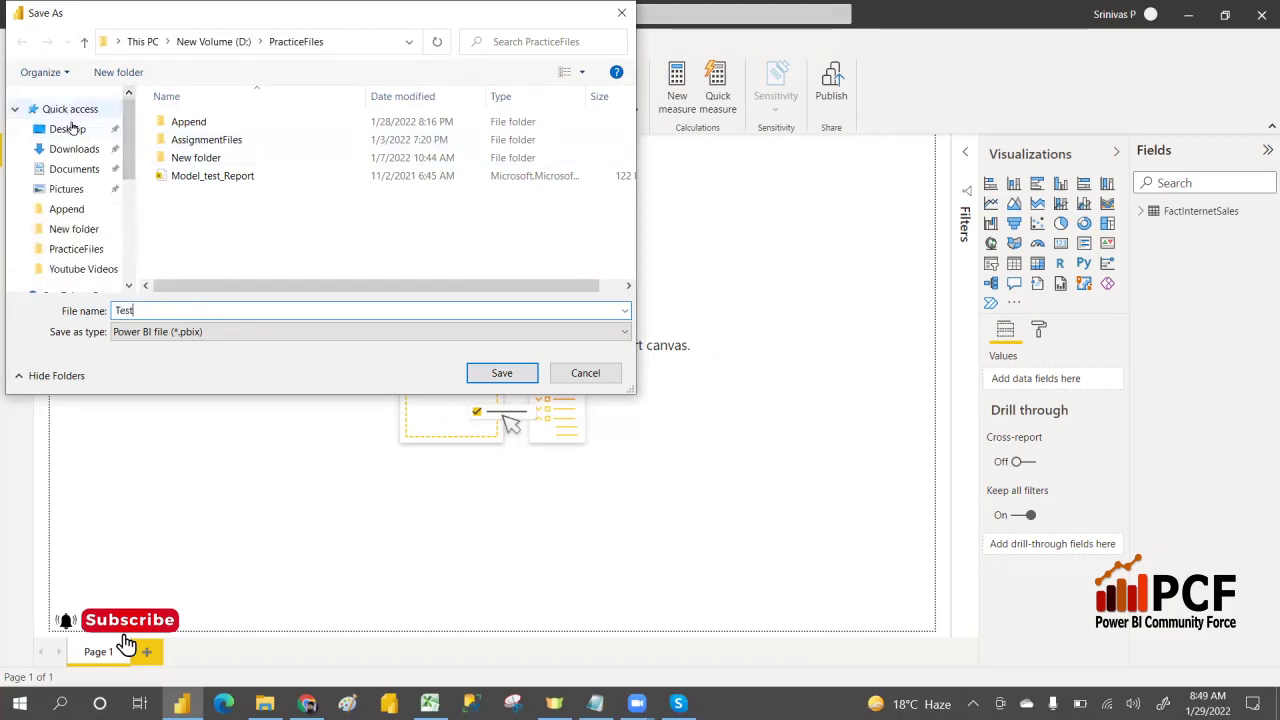
click(68, 129)
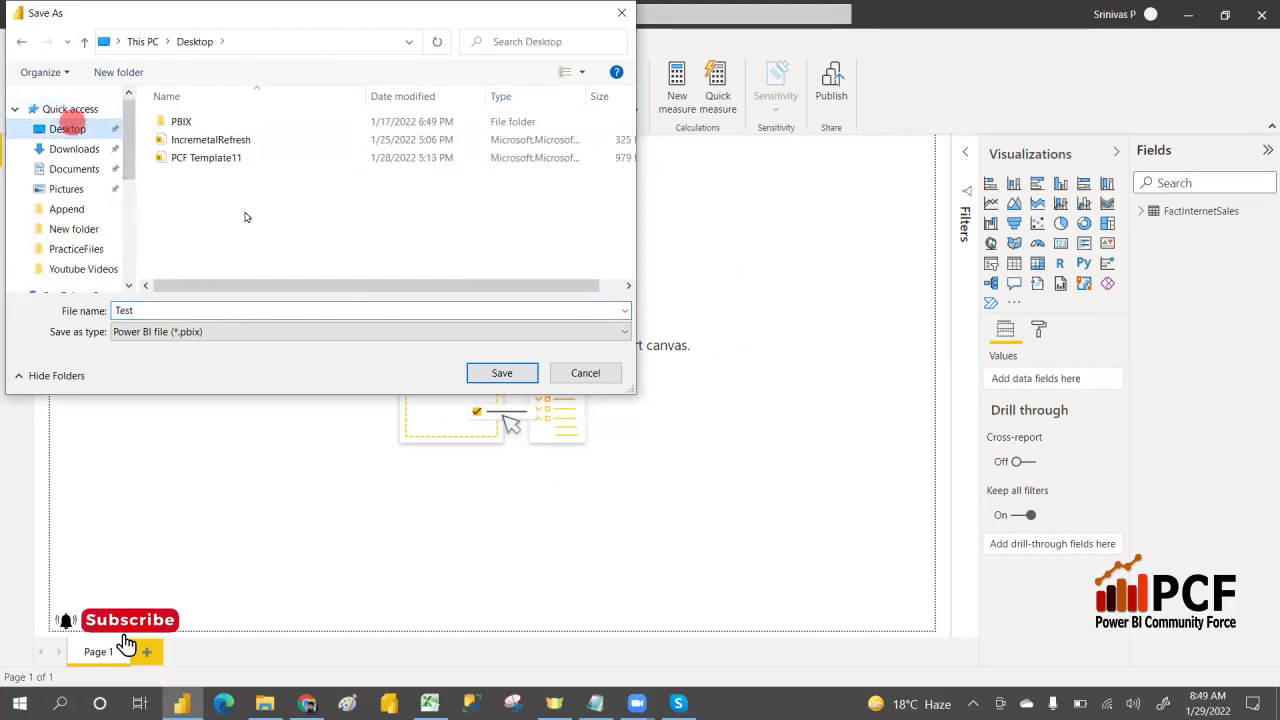
click(501, 374)
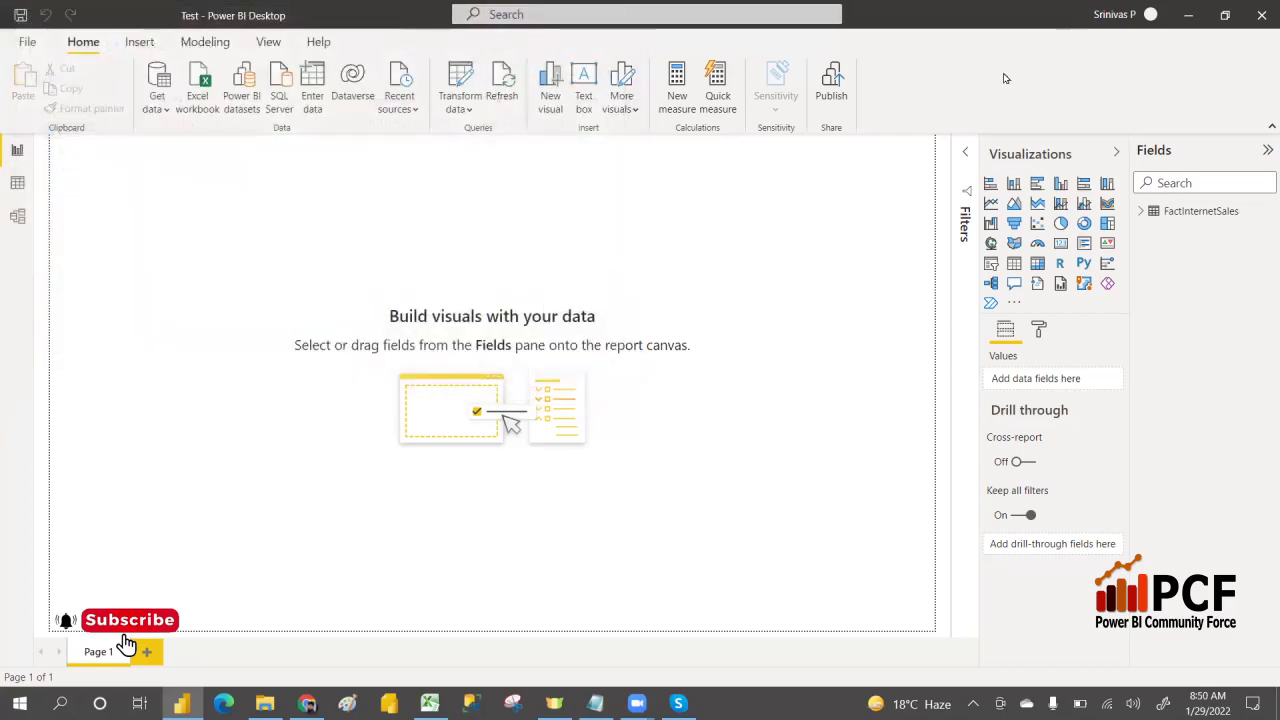
Step: Try to publish the Test report to the Dev workspace, declining to replace the existing dataset
click(848, 98)
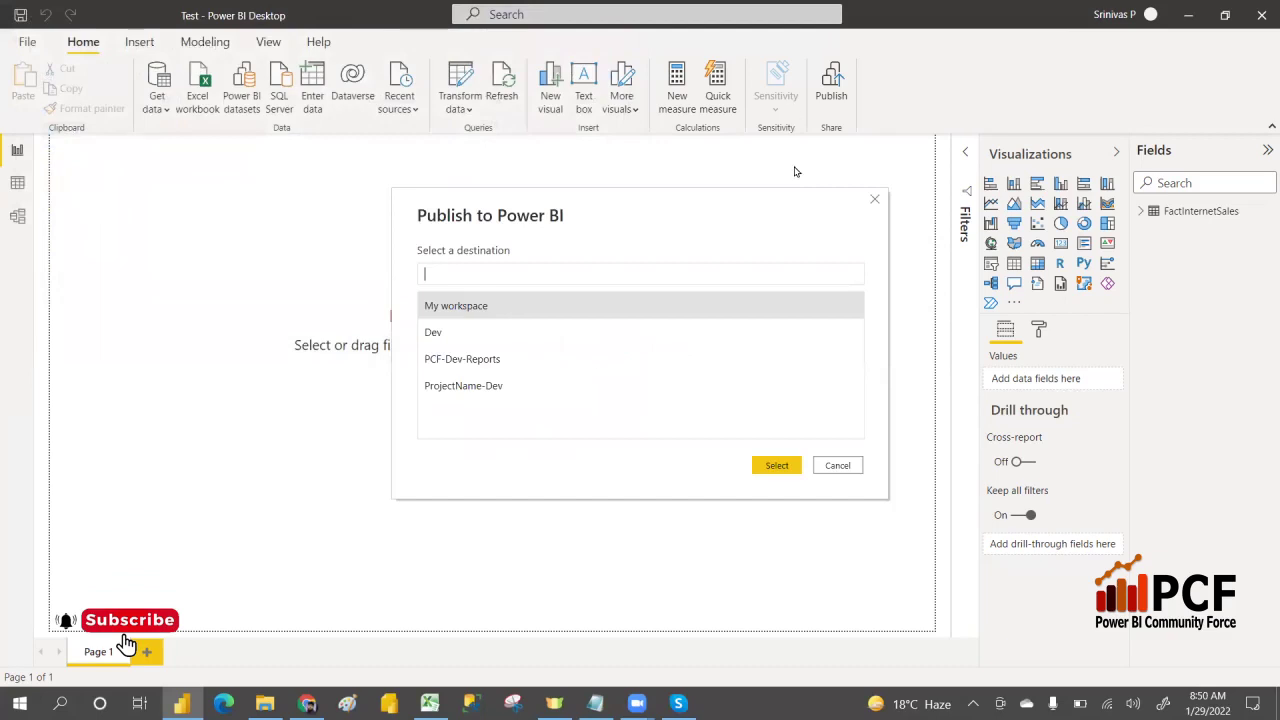
click(441, 333)
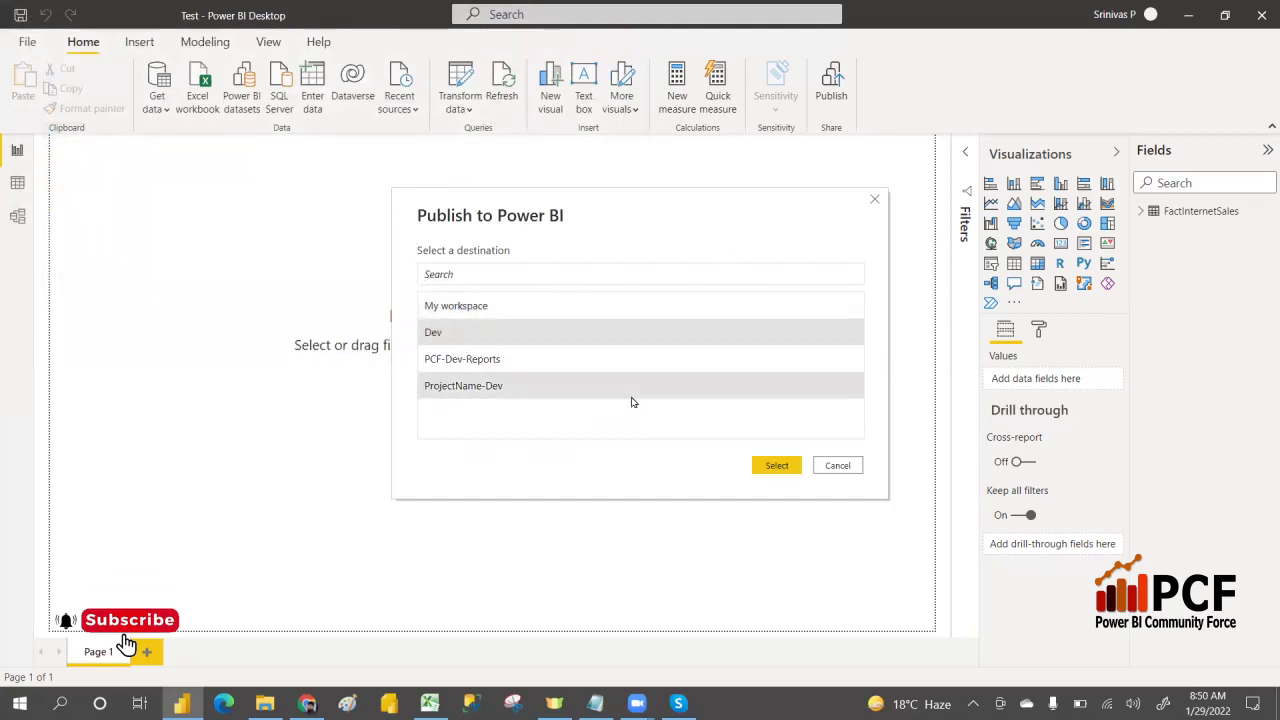
click(781, 467)
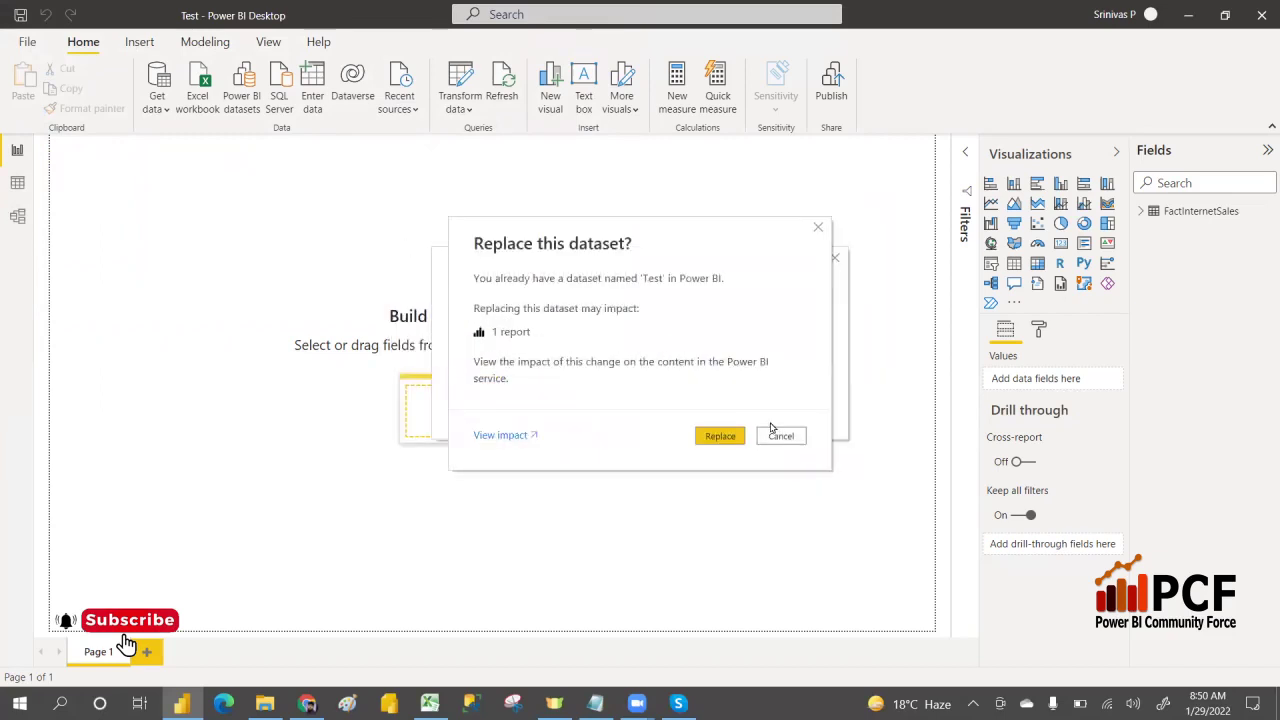
click(781, 437)
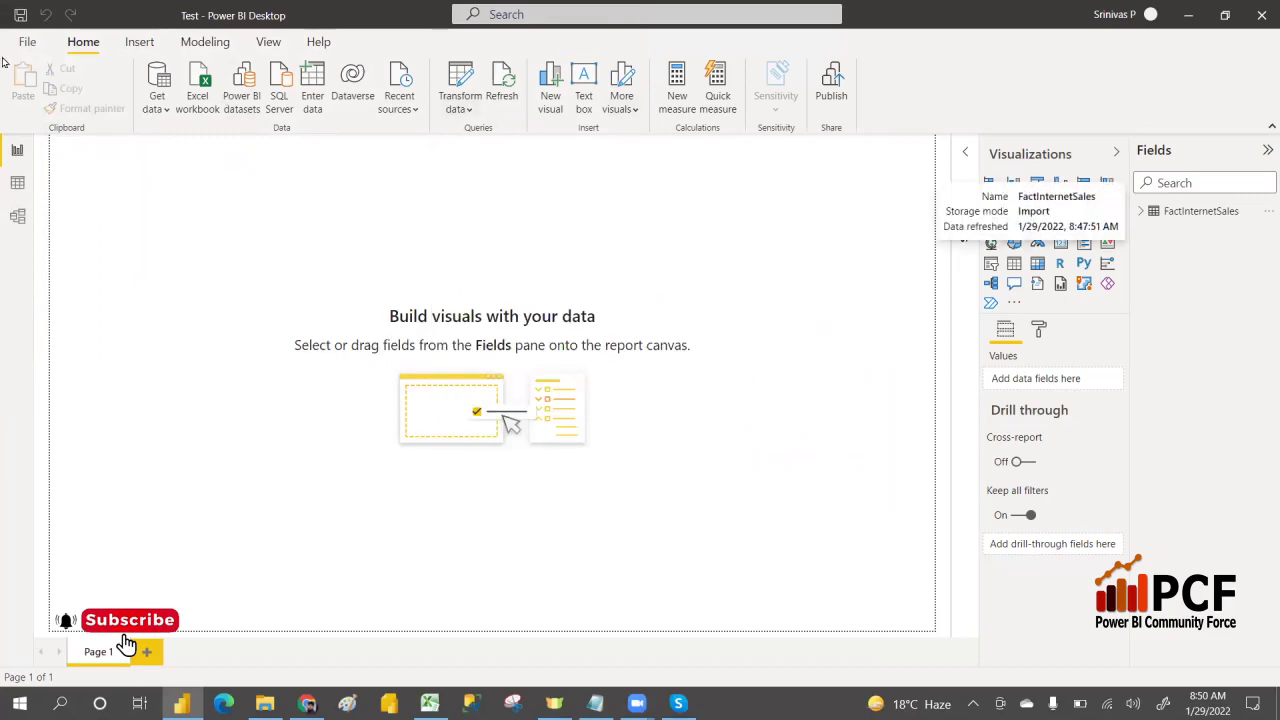
Step: Save a copy of the report as a Power BI file named Test111 in the Desktop folder
click(33, 45)
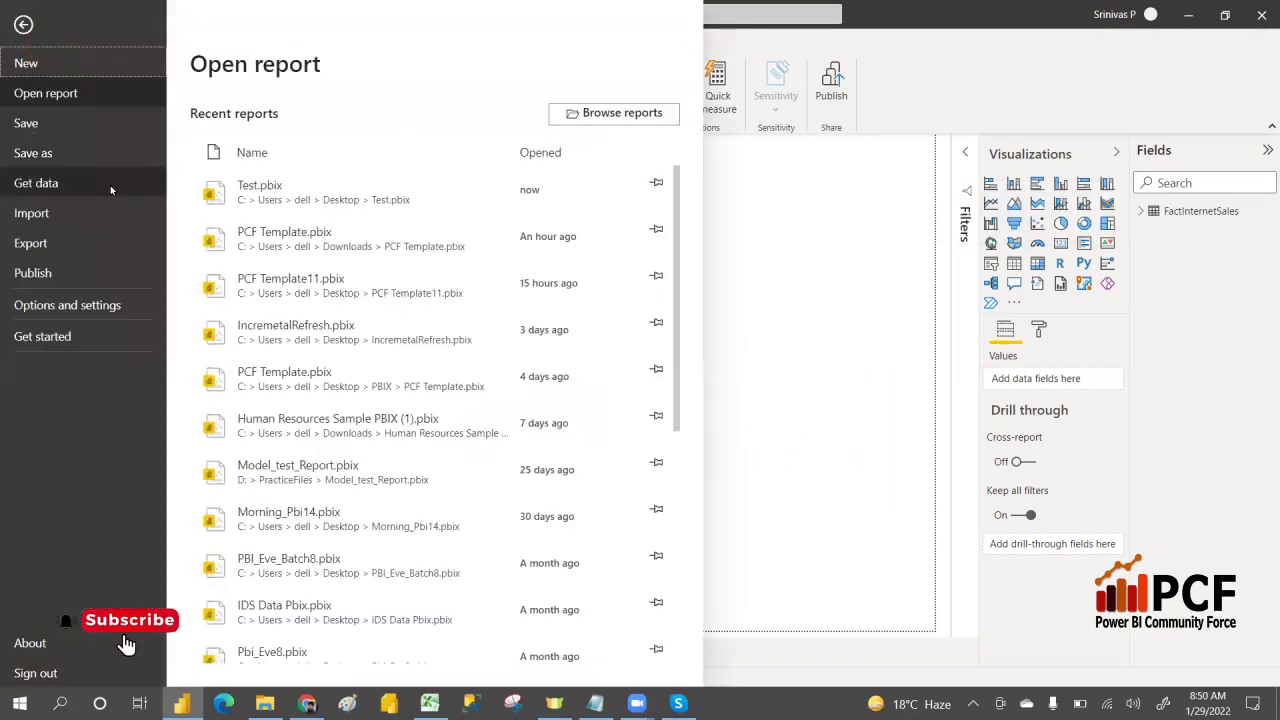
click(47, 155)
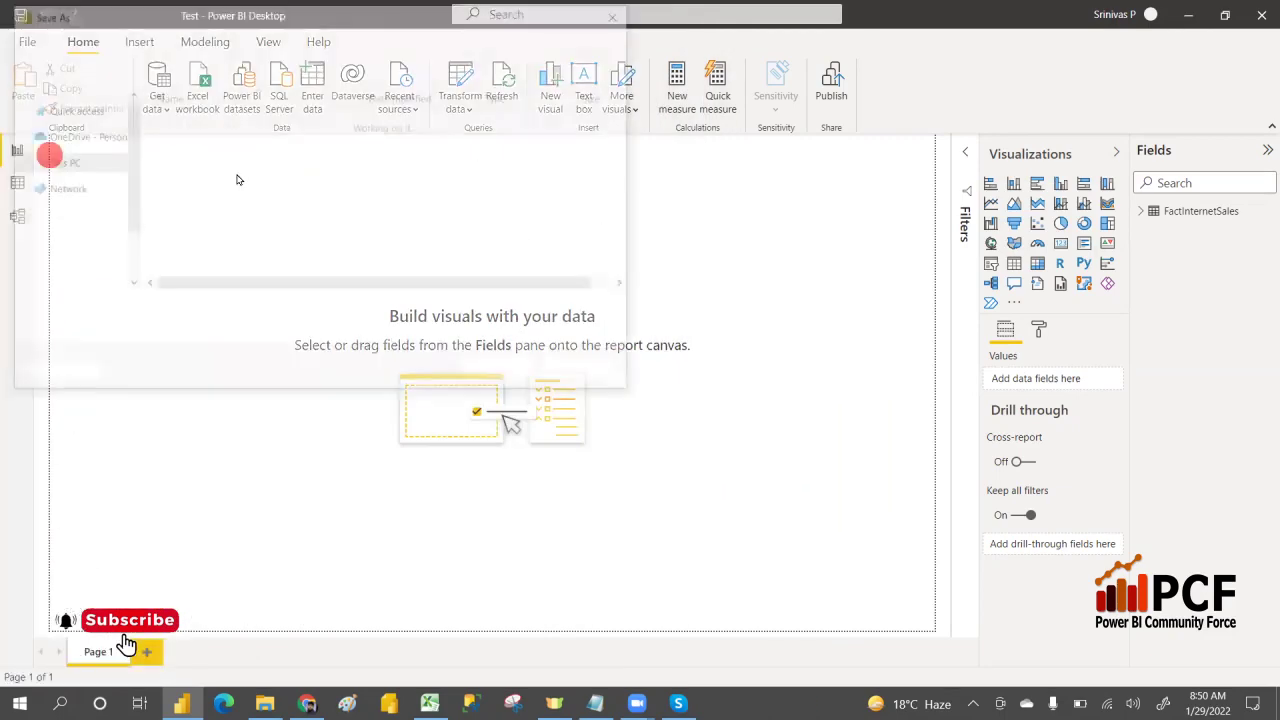
click(150, 313)
click(148, 309)
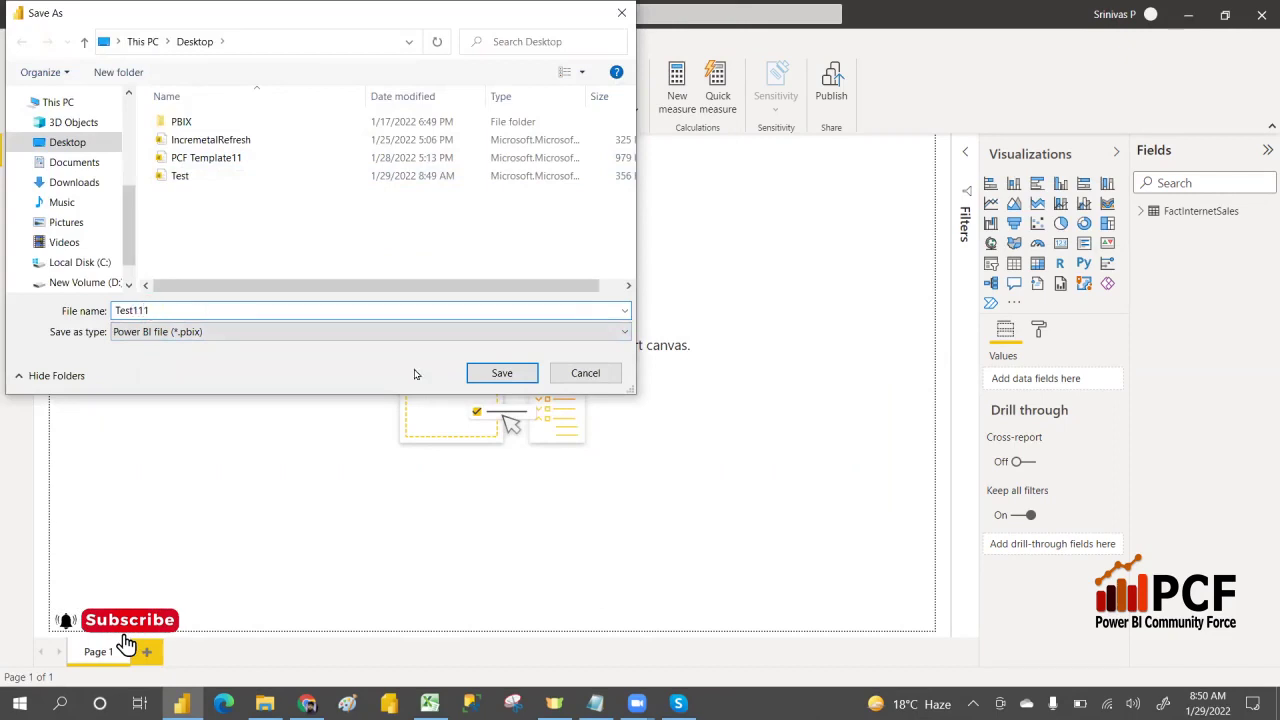
click(512, 373)
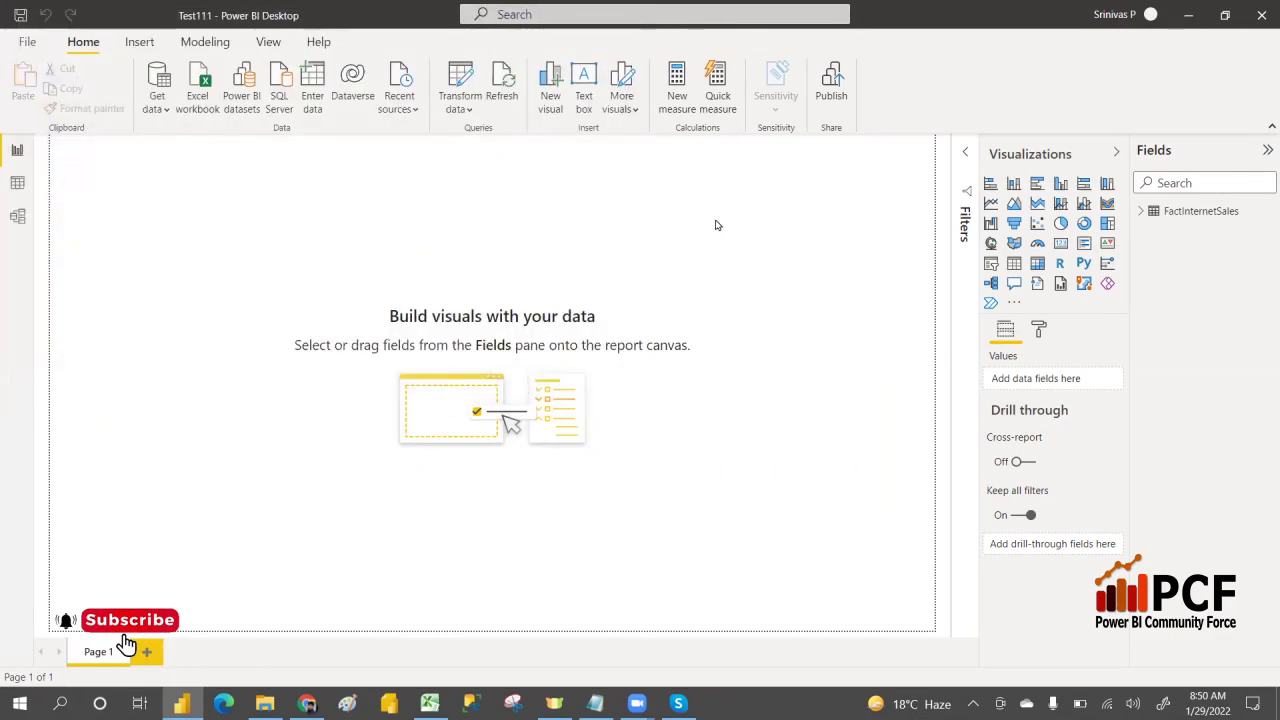
Step: Try to publish the Test111 report to the Dev workspace, declining to replace the existing dataset
click(831, 80)
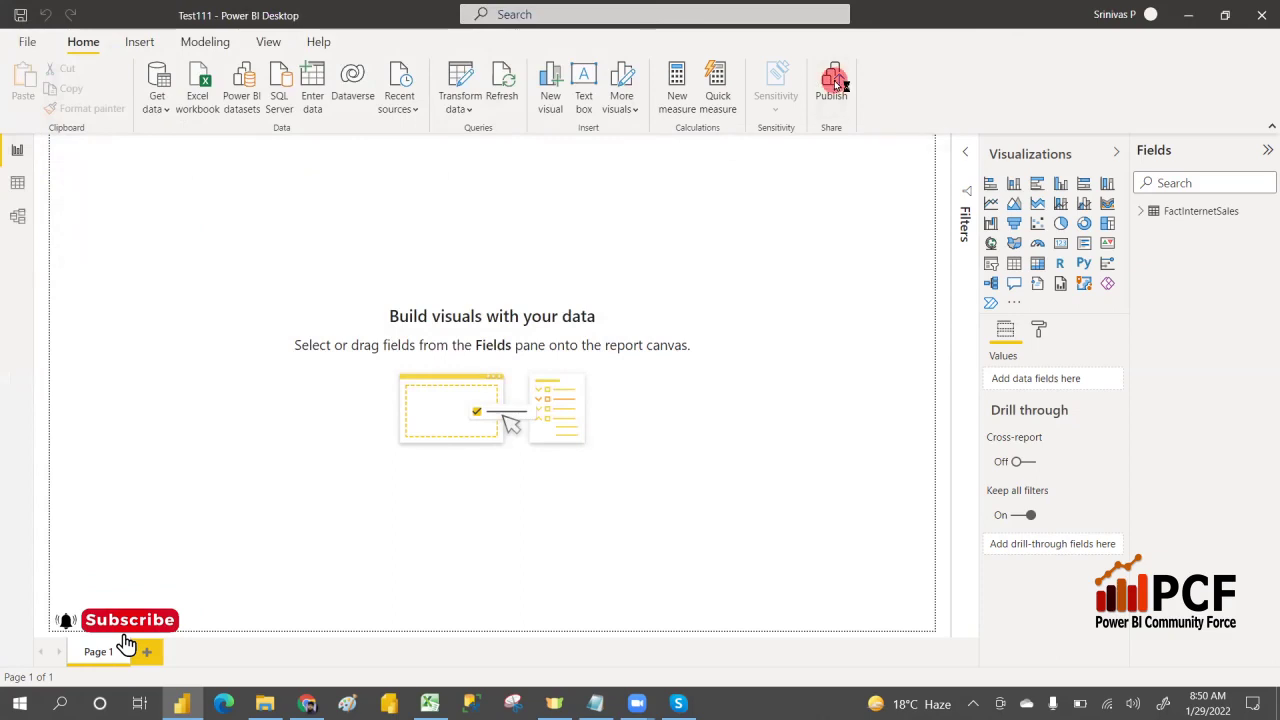
click(494, 332)
click(773, 468)
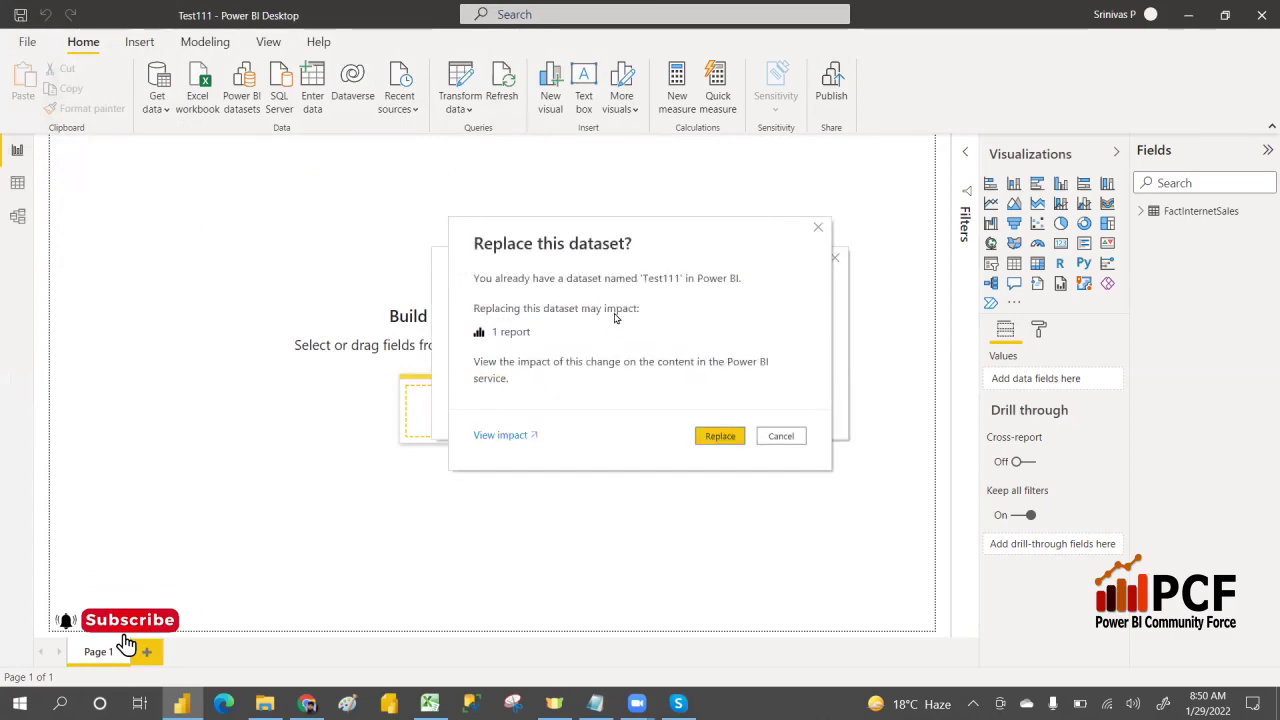
click(540, 332)
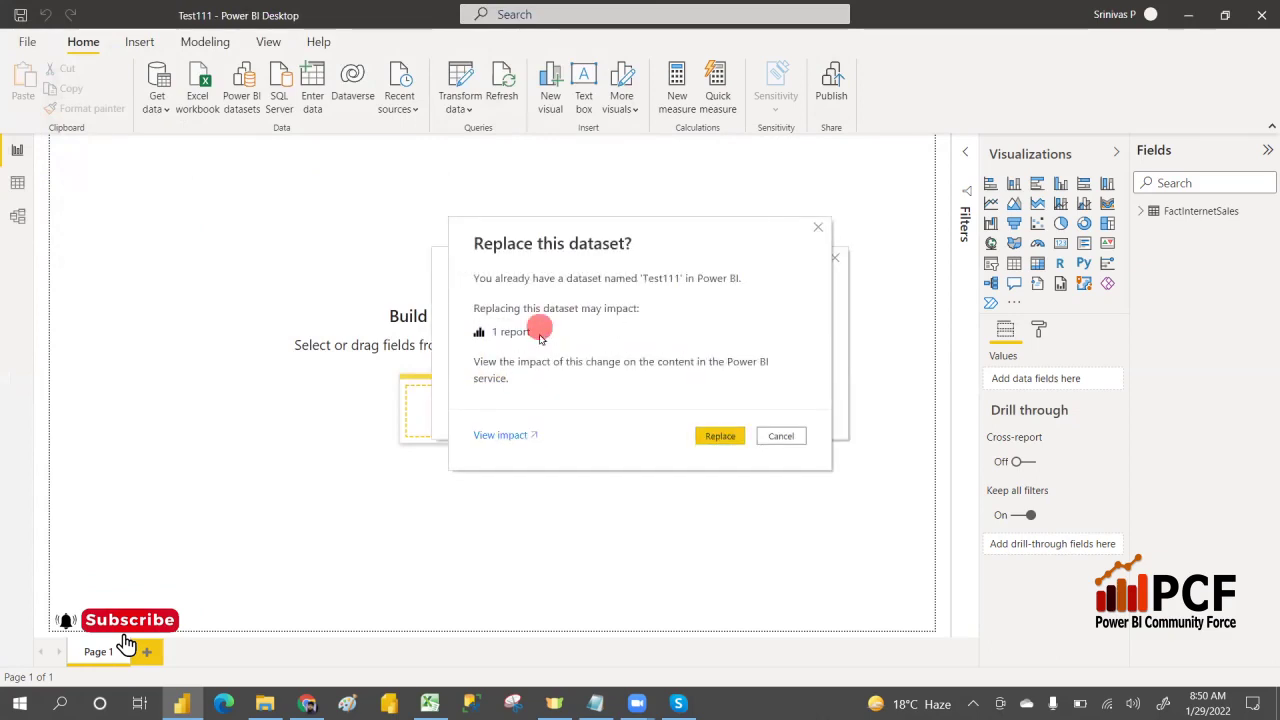
click(518, 335)
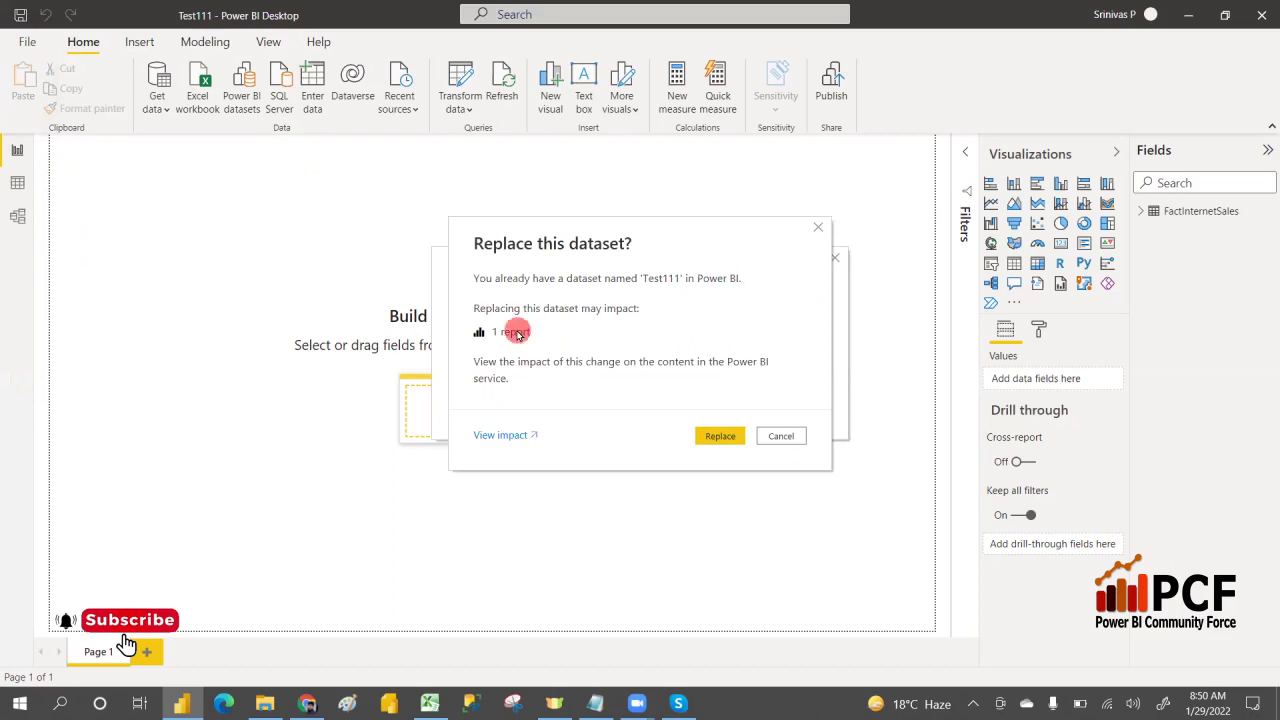
click(787, 437)
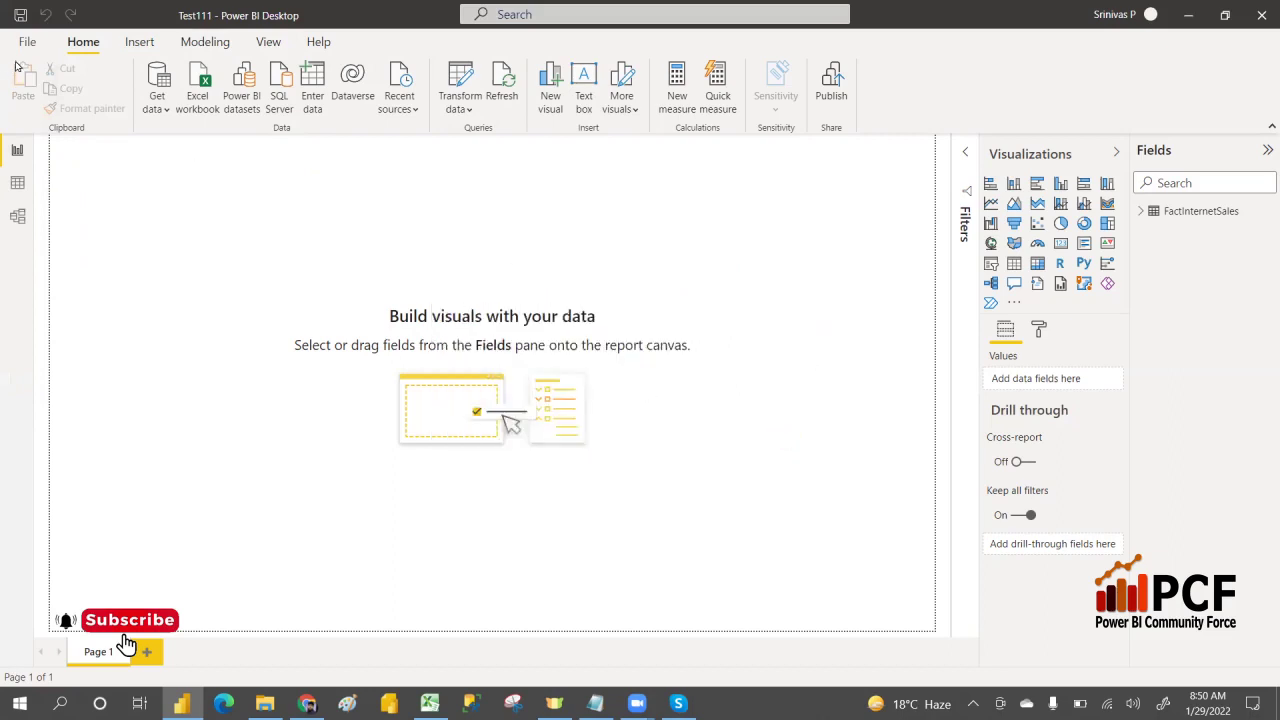
Step: Save a copy of the report as Test_Incremental_Refresh in the Desktop folder
click(27, 42)
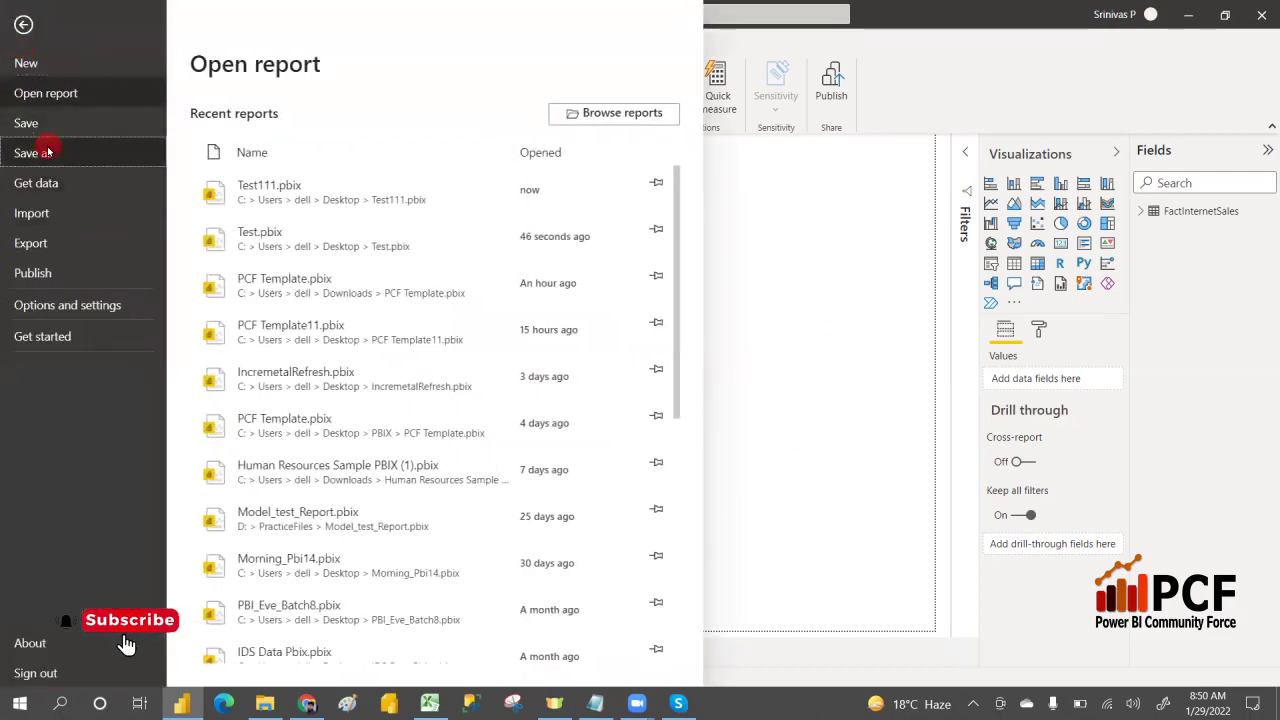
click(47, 152)
click(195, 304)
key(BackSpace)
key(BackSpace)
key(BackSpace)
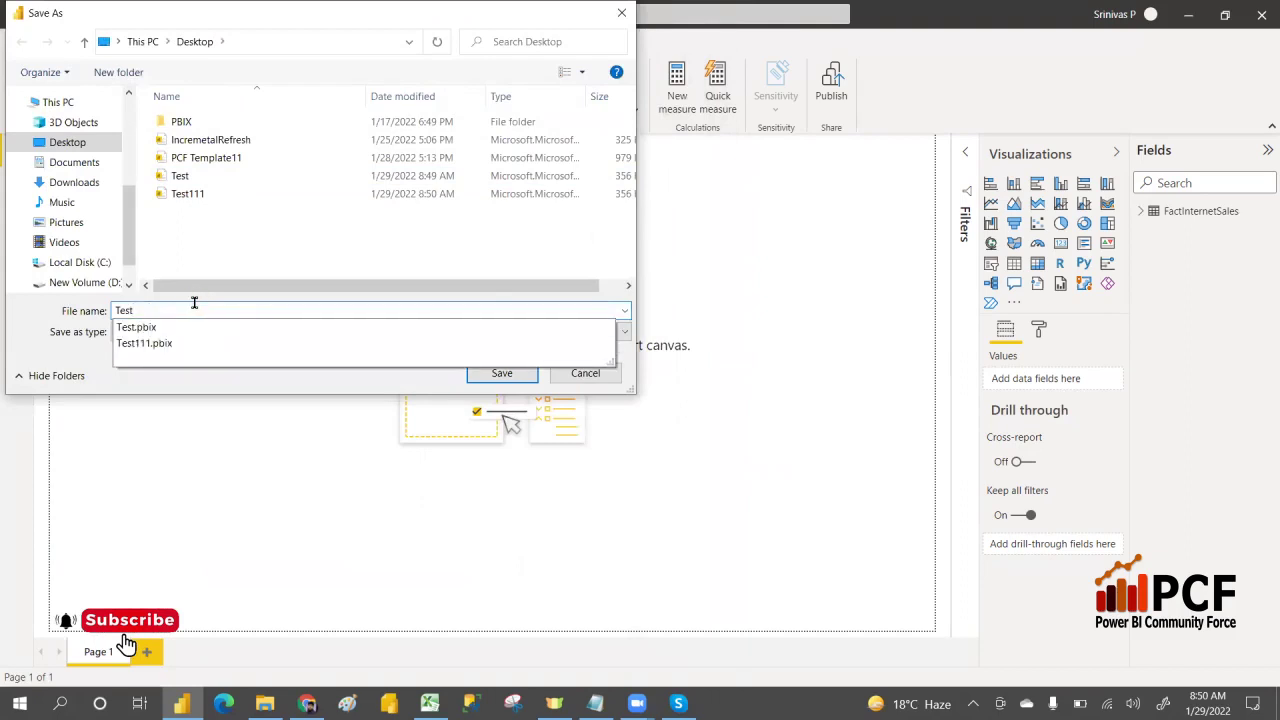
text(_Inc)
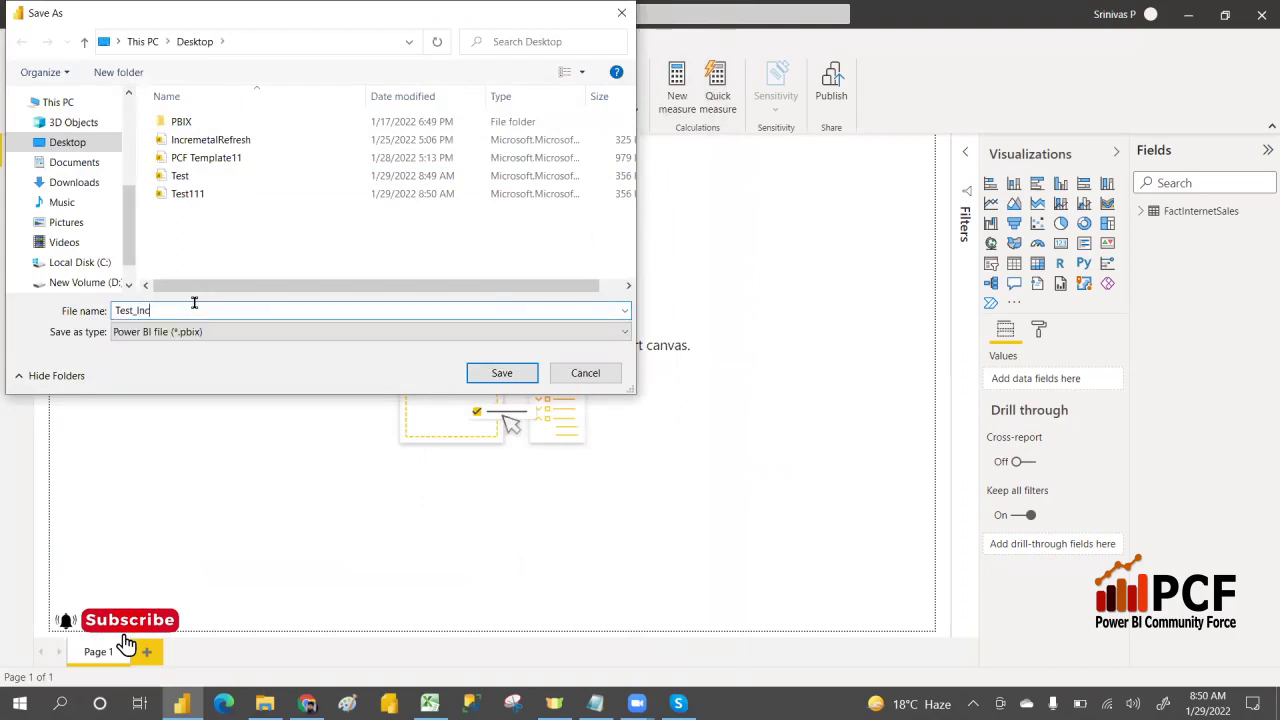
text(remental_Refresh)
click(497, 373)
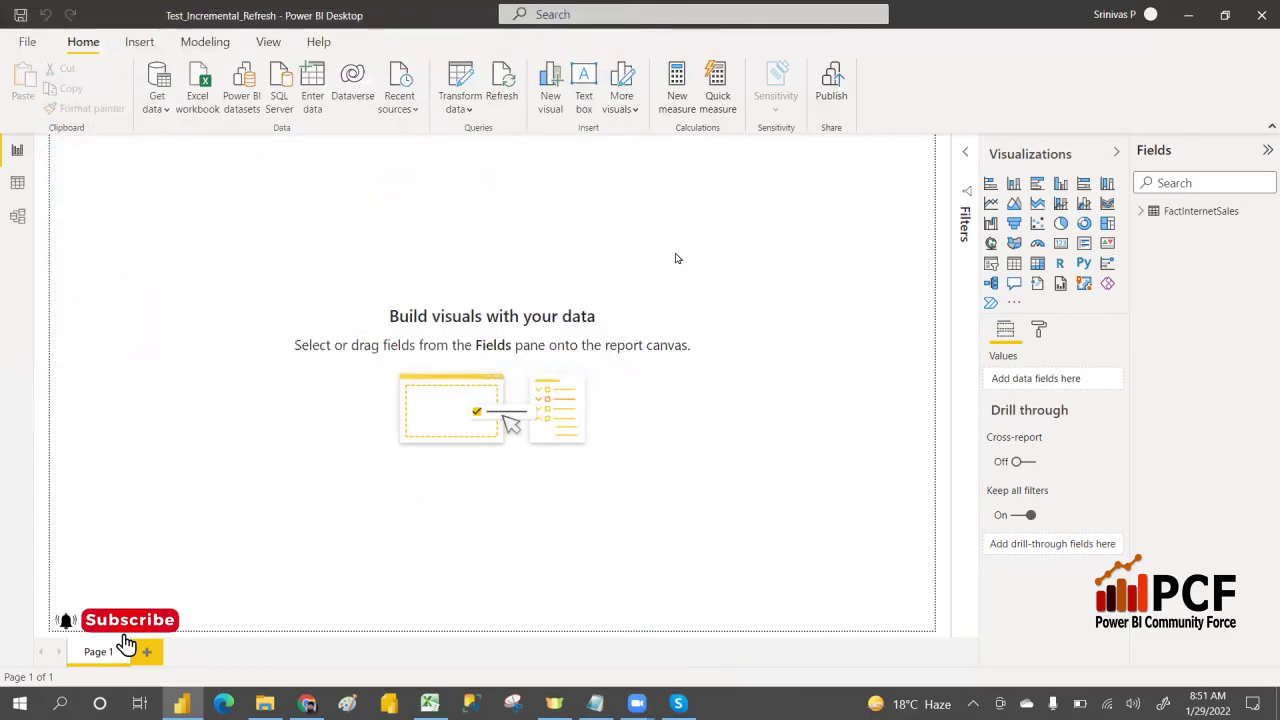
Step: Publish Test_Incremental_Refresh to the Dev workspace and open the published report in the Power BI service
click(834, 86)
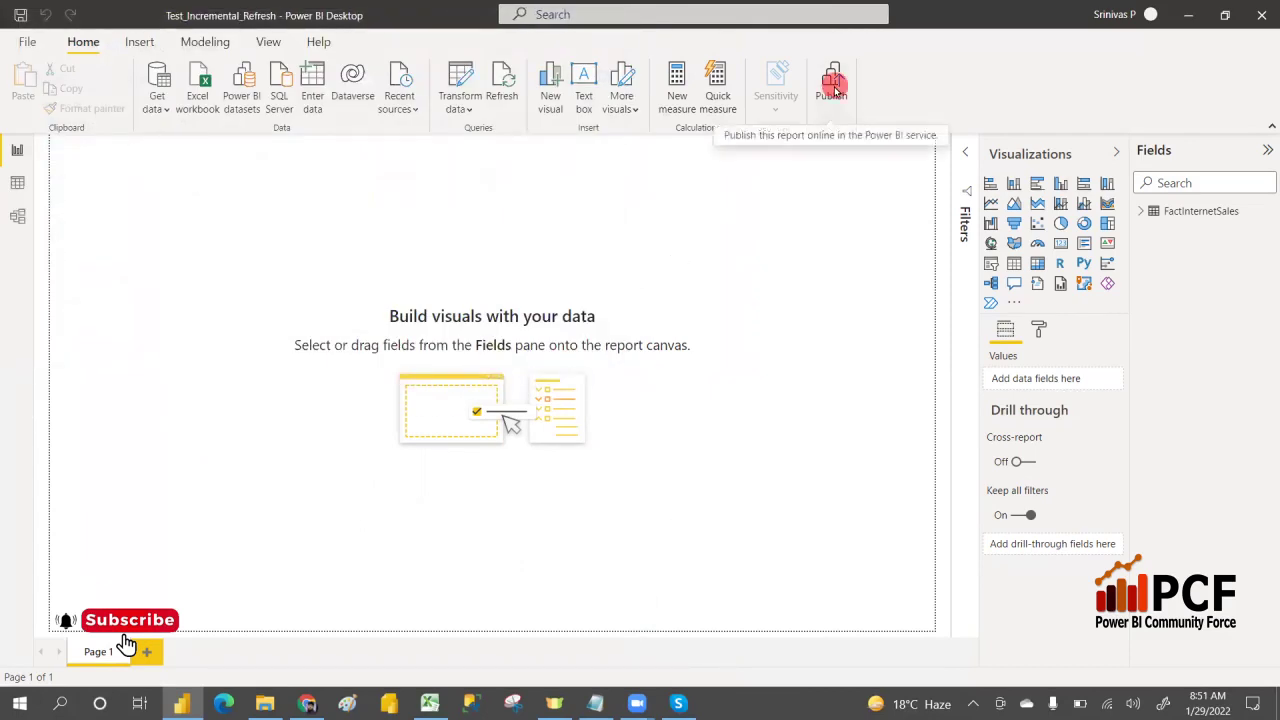
click(467, 332)
click(776, 466)
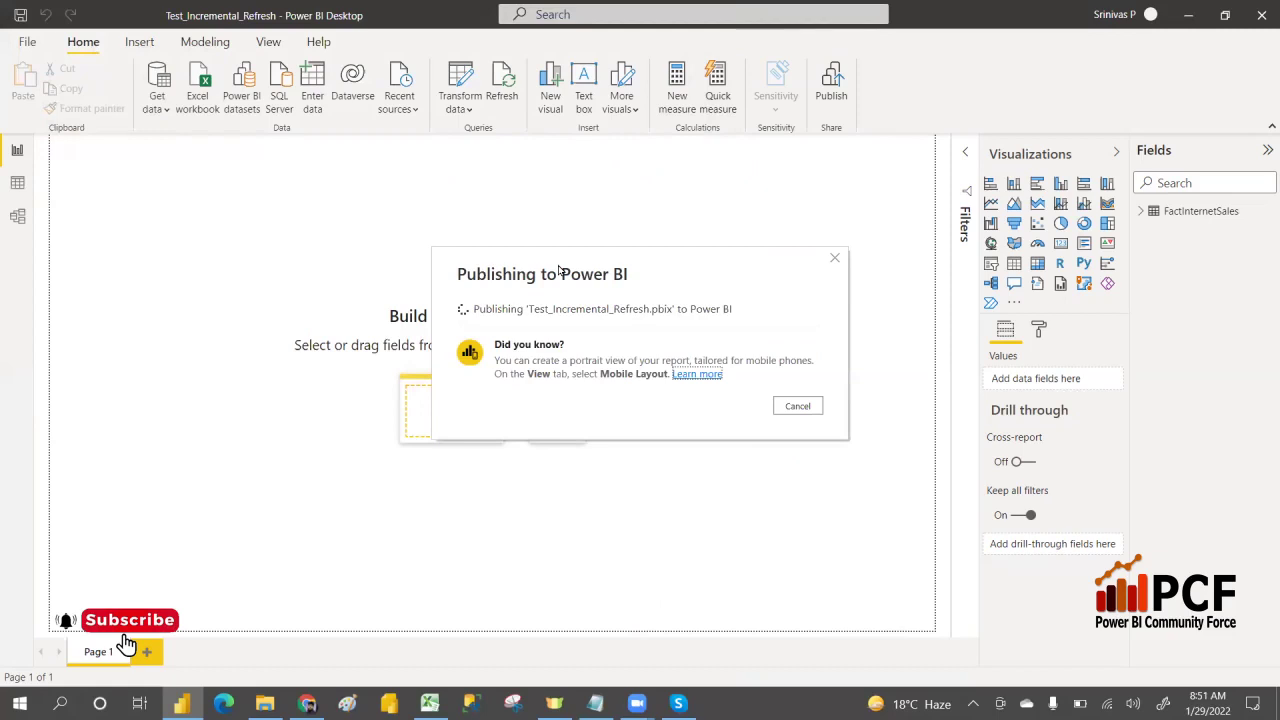
click(564, 336)
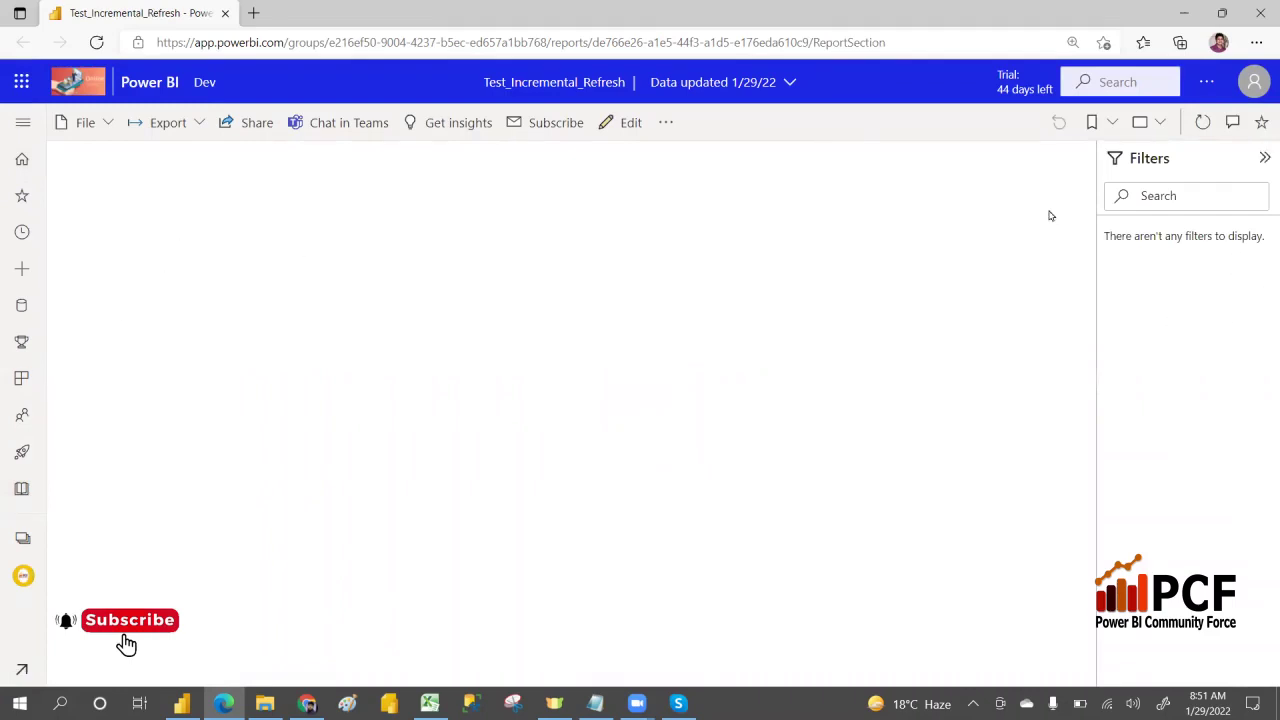
Step: Open the Dev workspace content list and sort it by refresh time, newest first
click(24, 576)
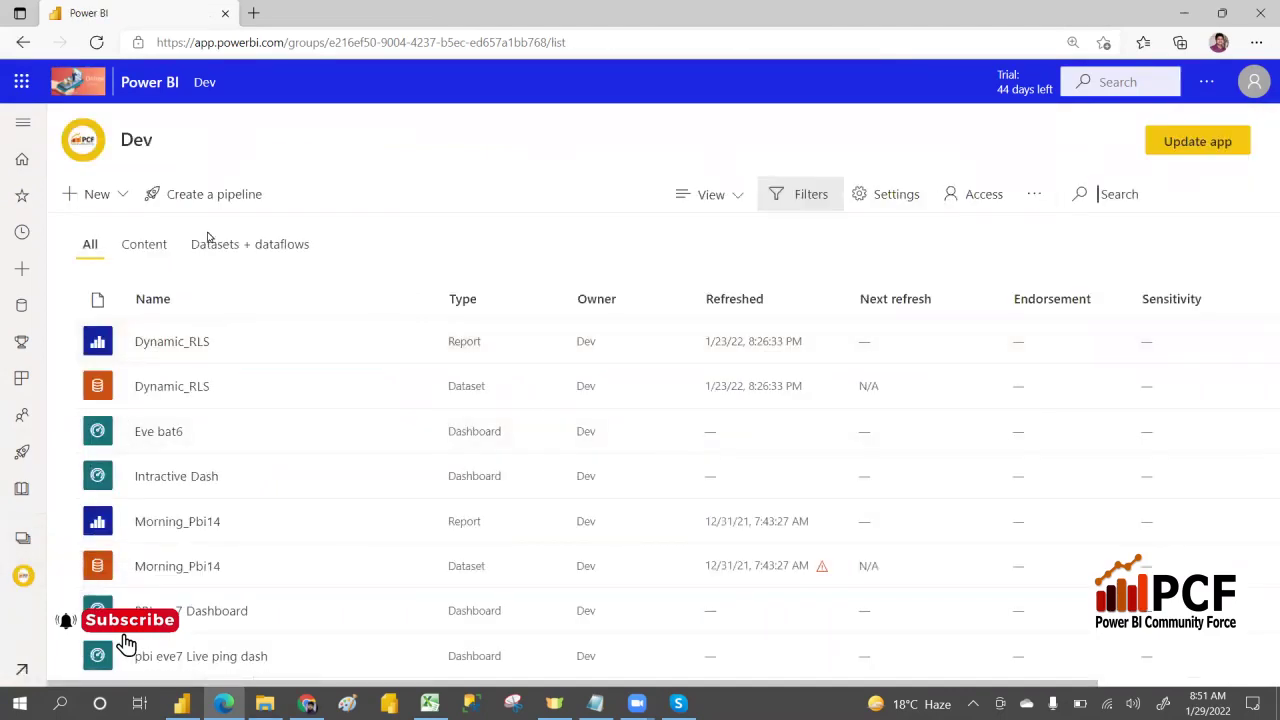
click(748, 302)
click(748, 300)
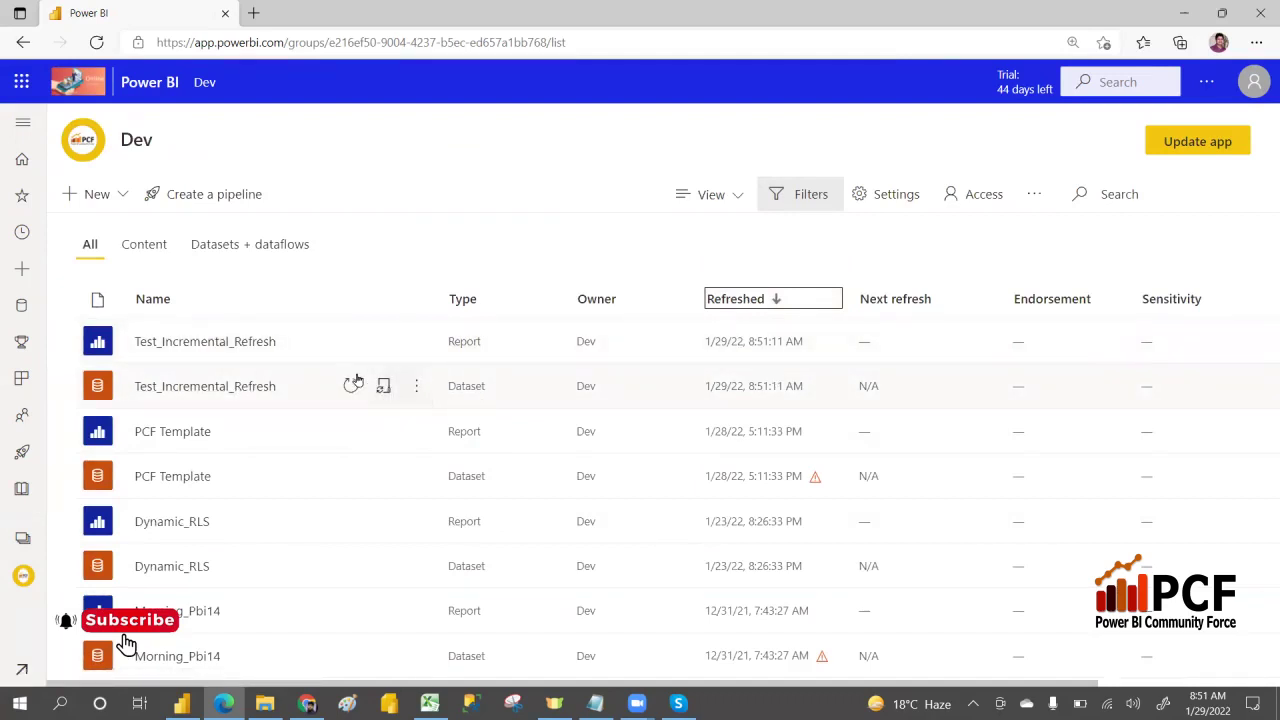
Step: Open the Test_Incremental_Refresh report and try to download its .pbix file
click(258, 343)
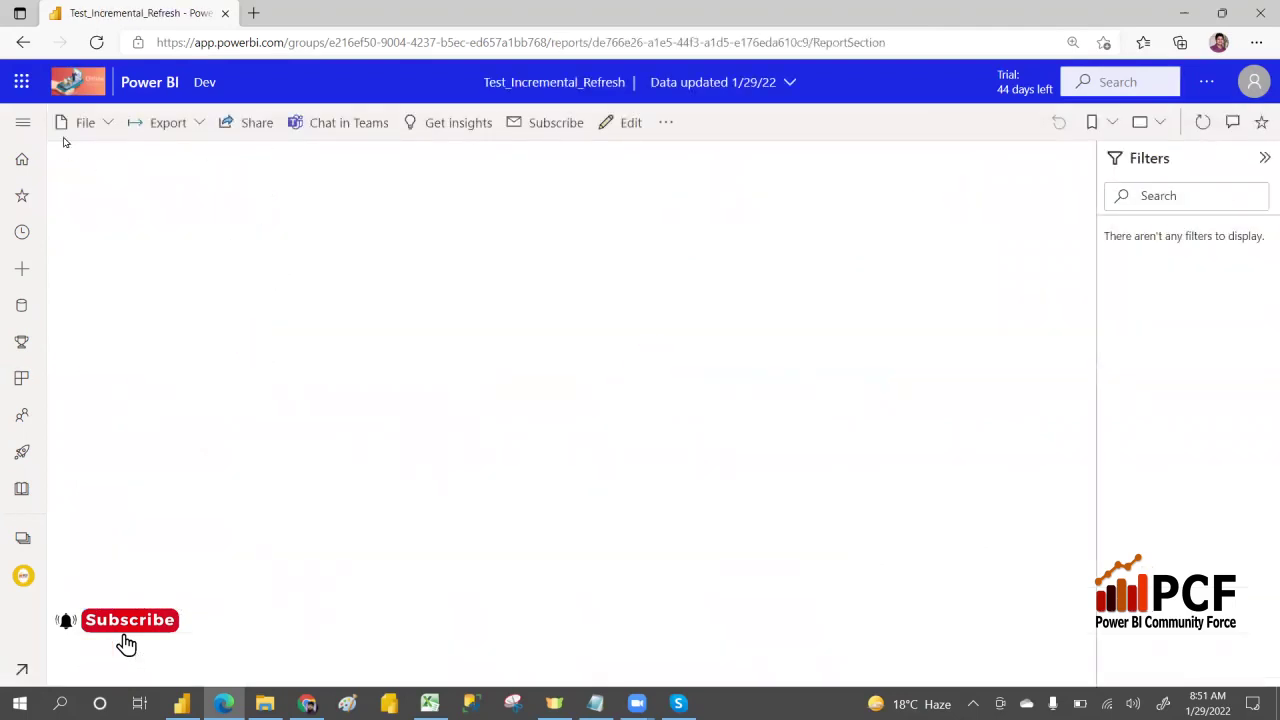
click(107, 122)
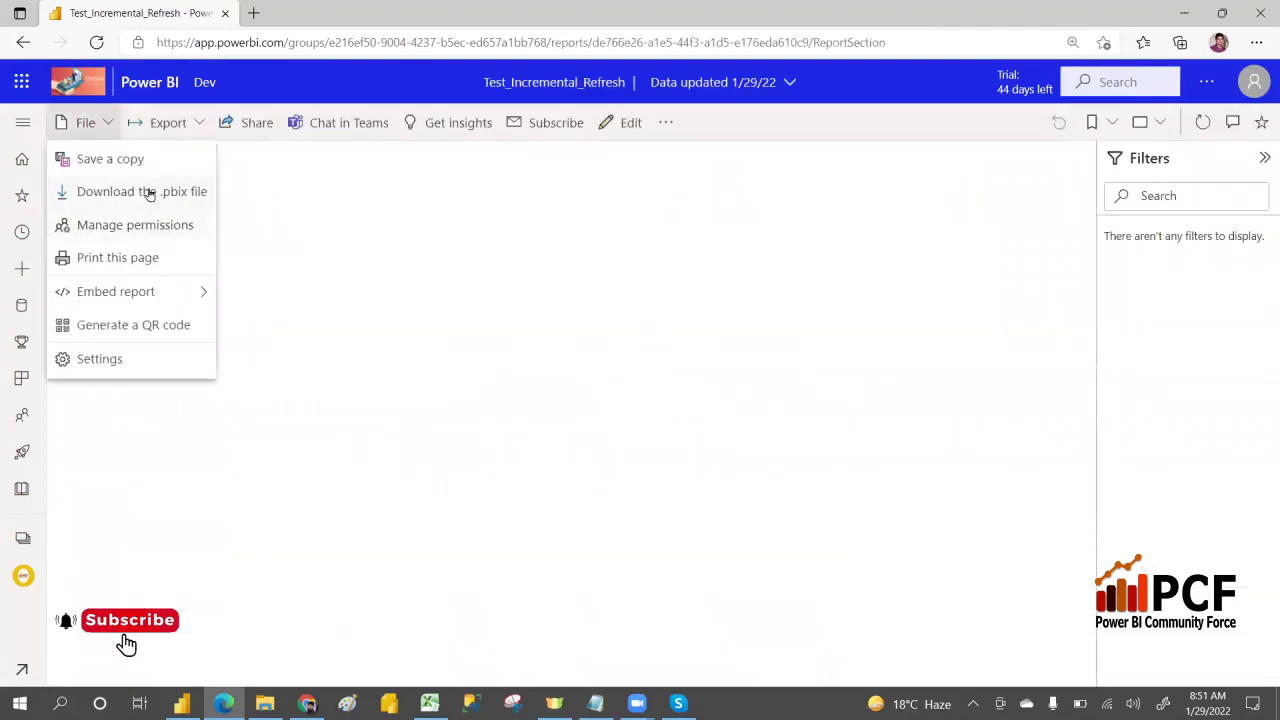
click(157, 188)
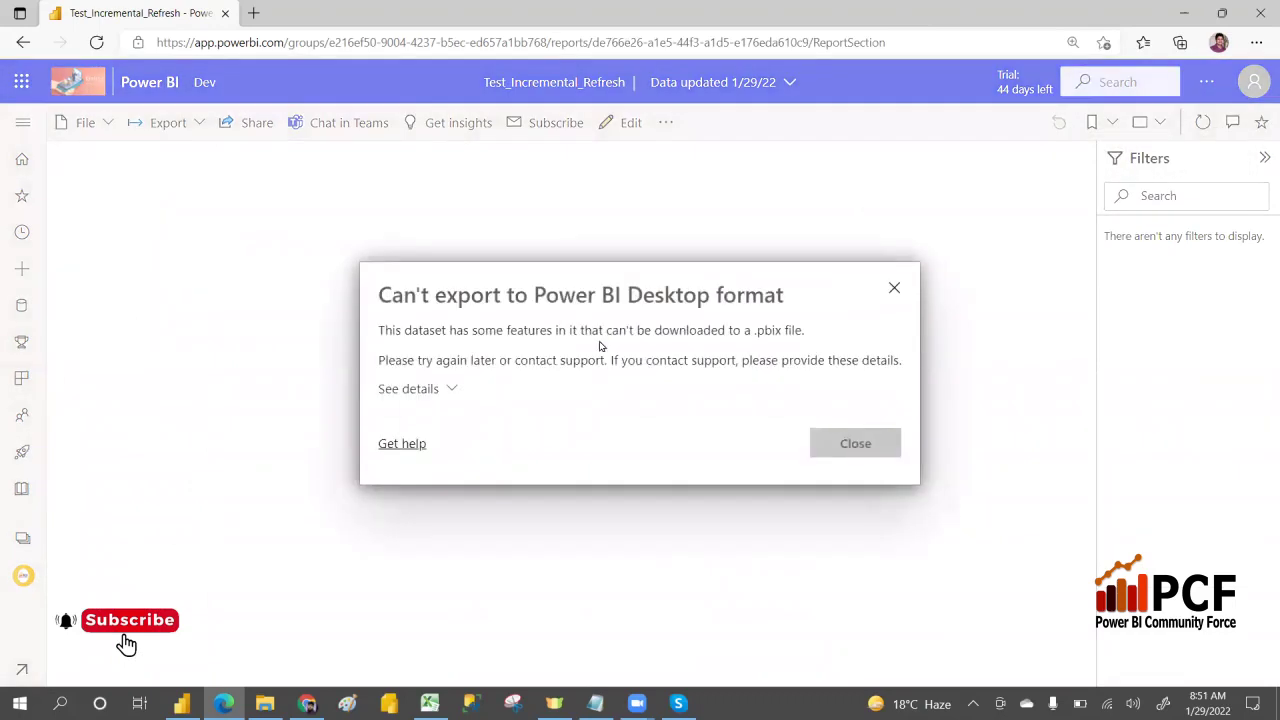
click(858, 440)
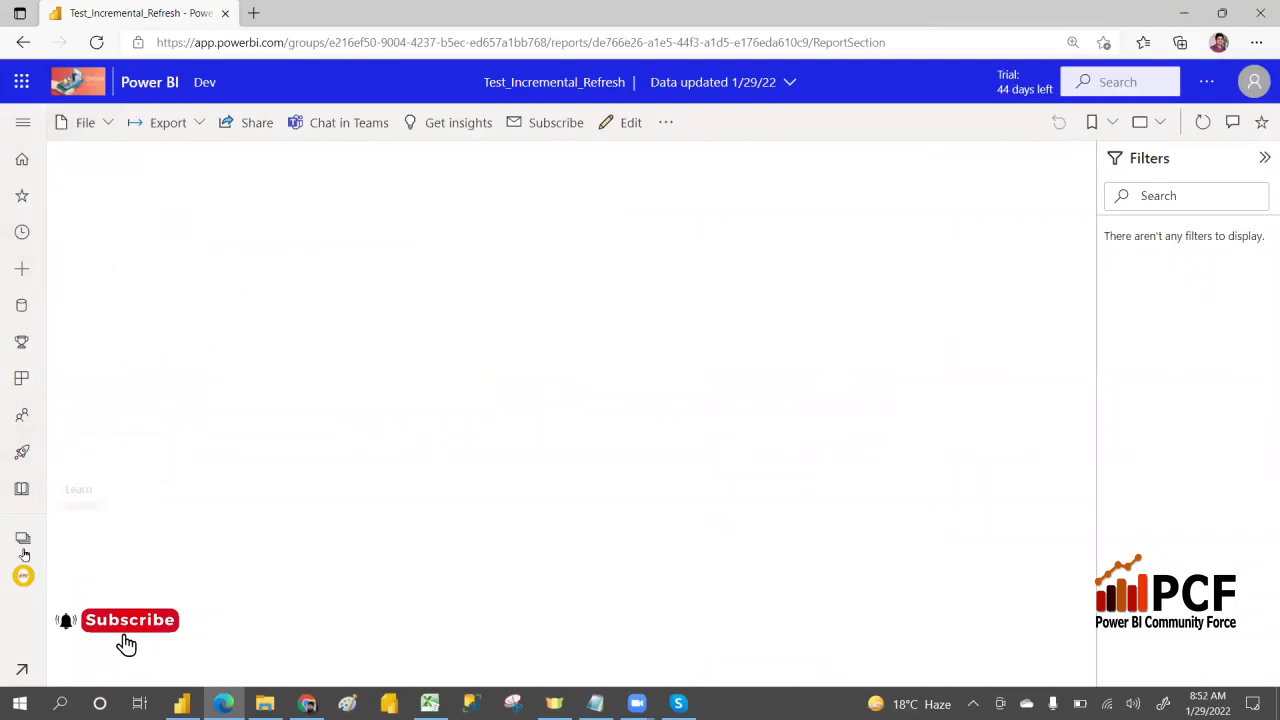
click(85, 122)
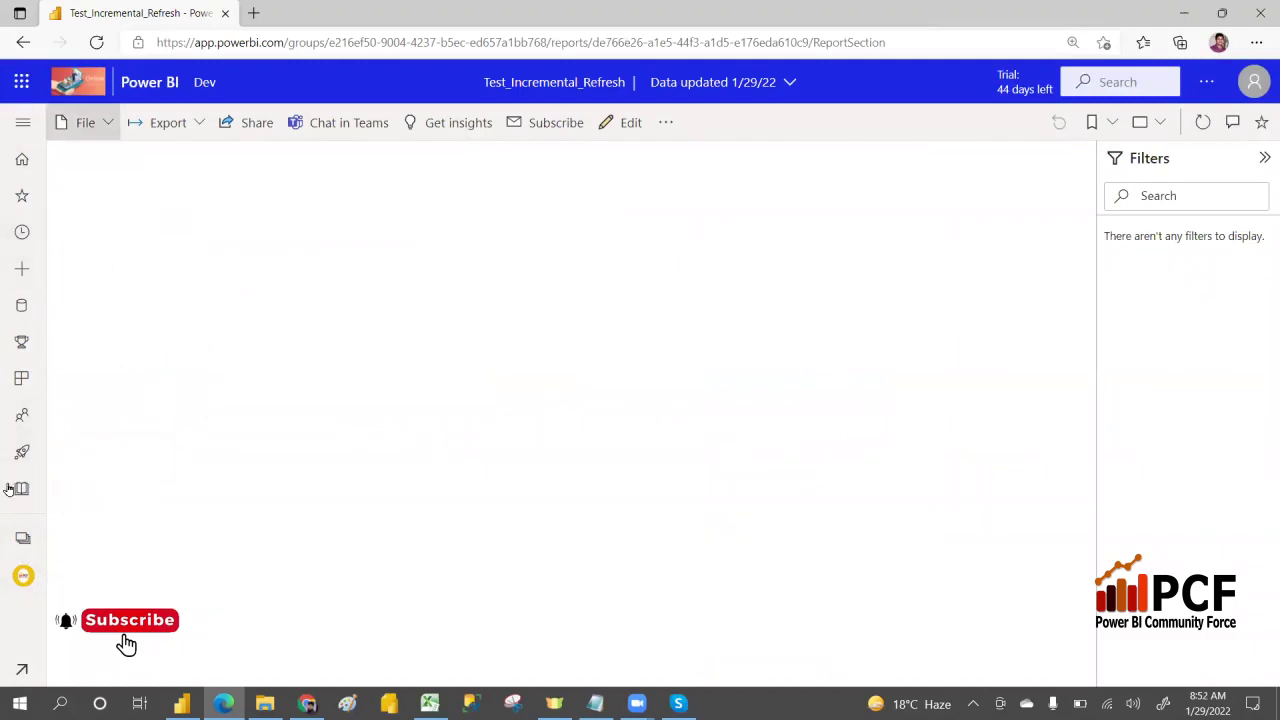
Step: Sort the Dev workspace content by newest refresh and open the refresh settings of the Test_Incremental_Refresh dataset
click(22, 574)
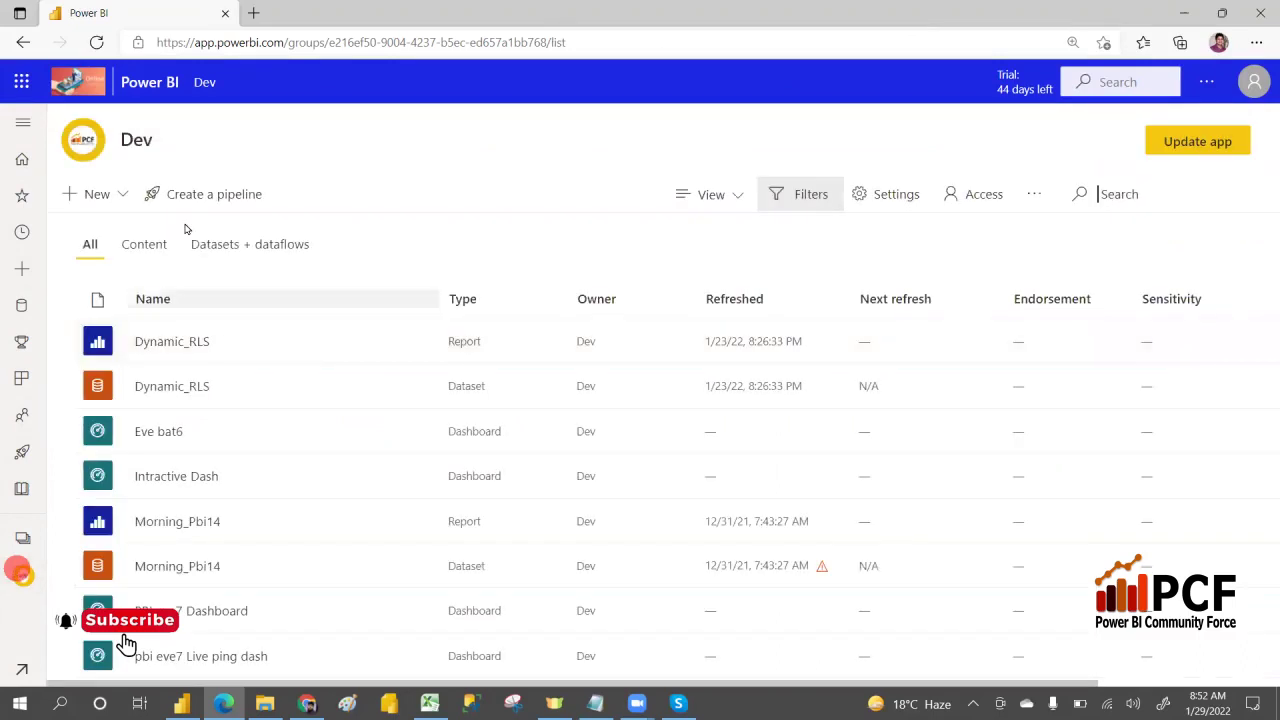
click(726, 300)
click(726, 300)
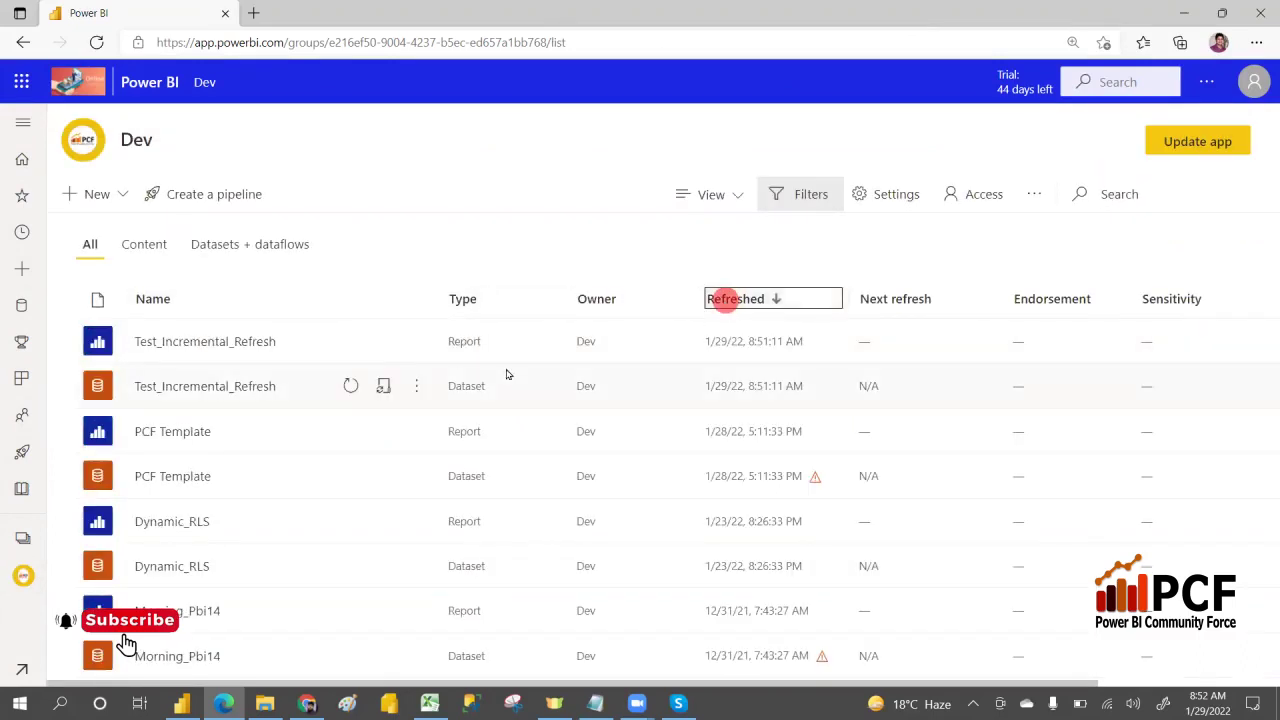
click(383, 388)
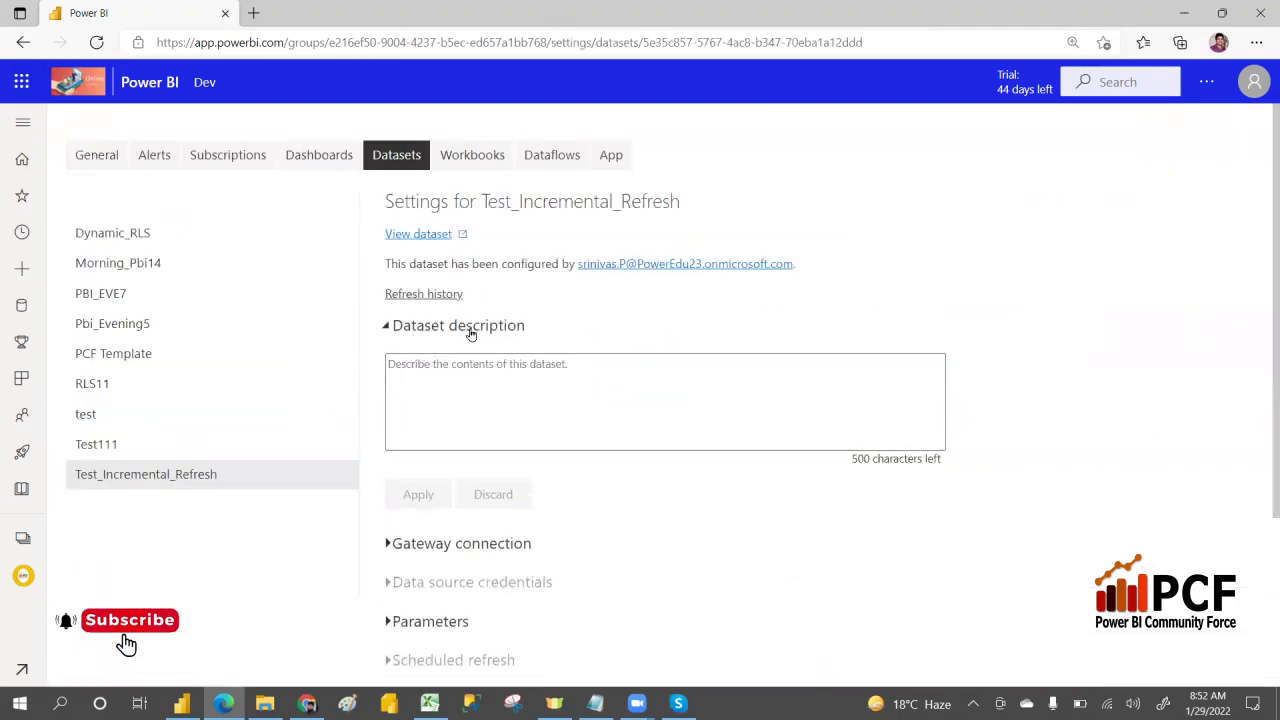
Step: Expand and review the dataset's gateway connection and data source credentials settings
click(387, 543)
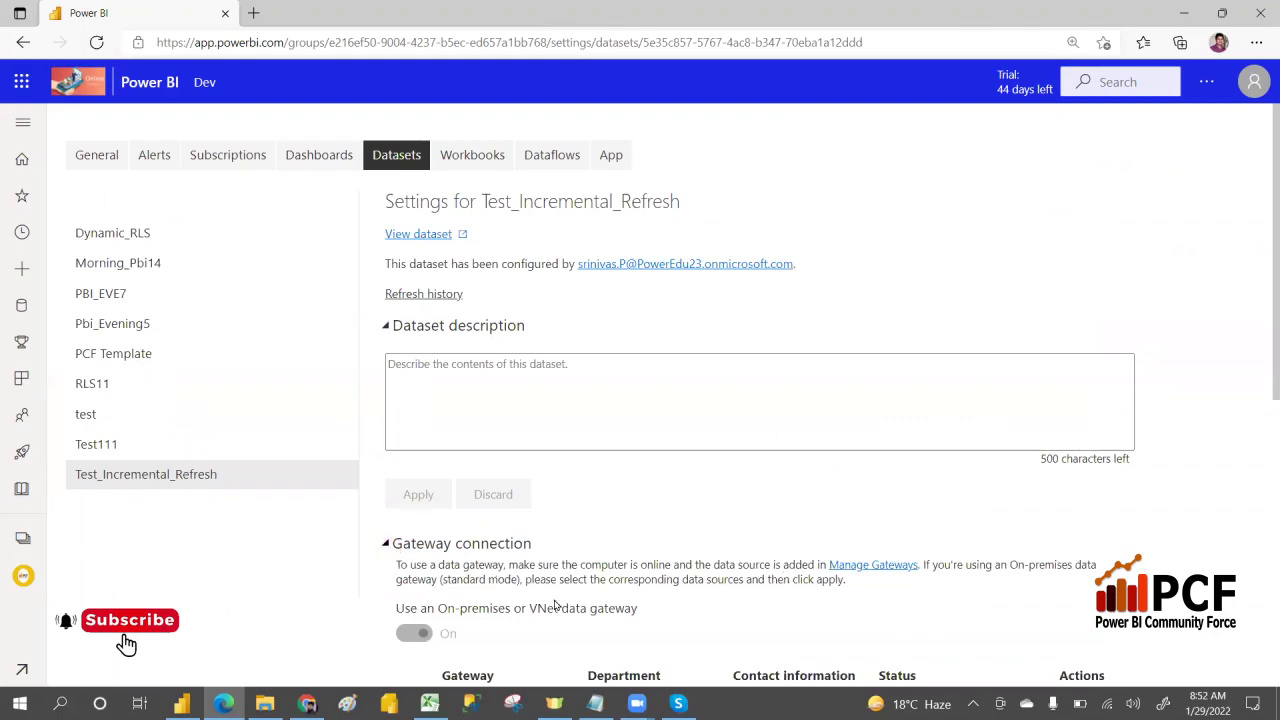
click(775, 621)
scroll(775, 621, down, 3)
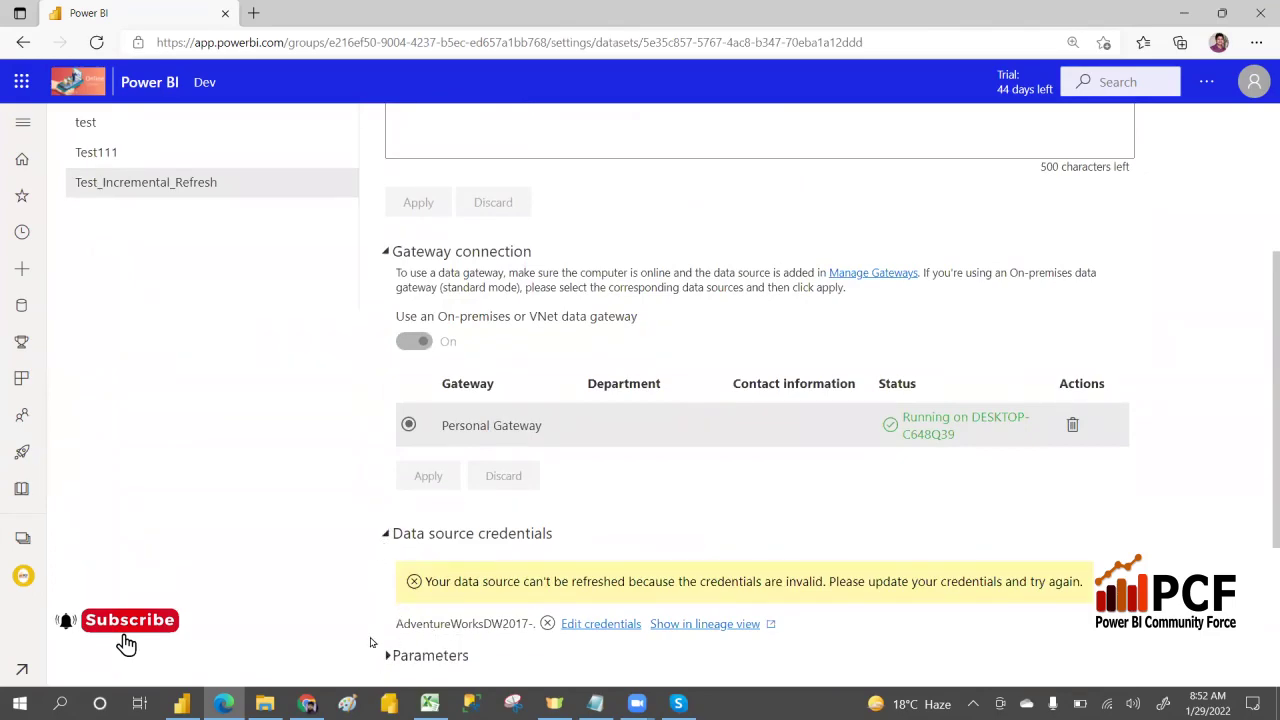
scroll(370, 642, down, 3)
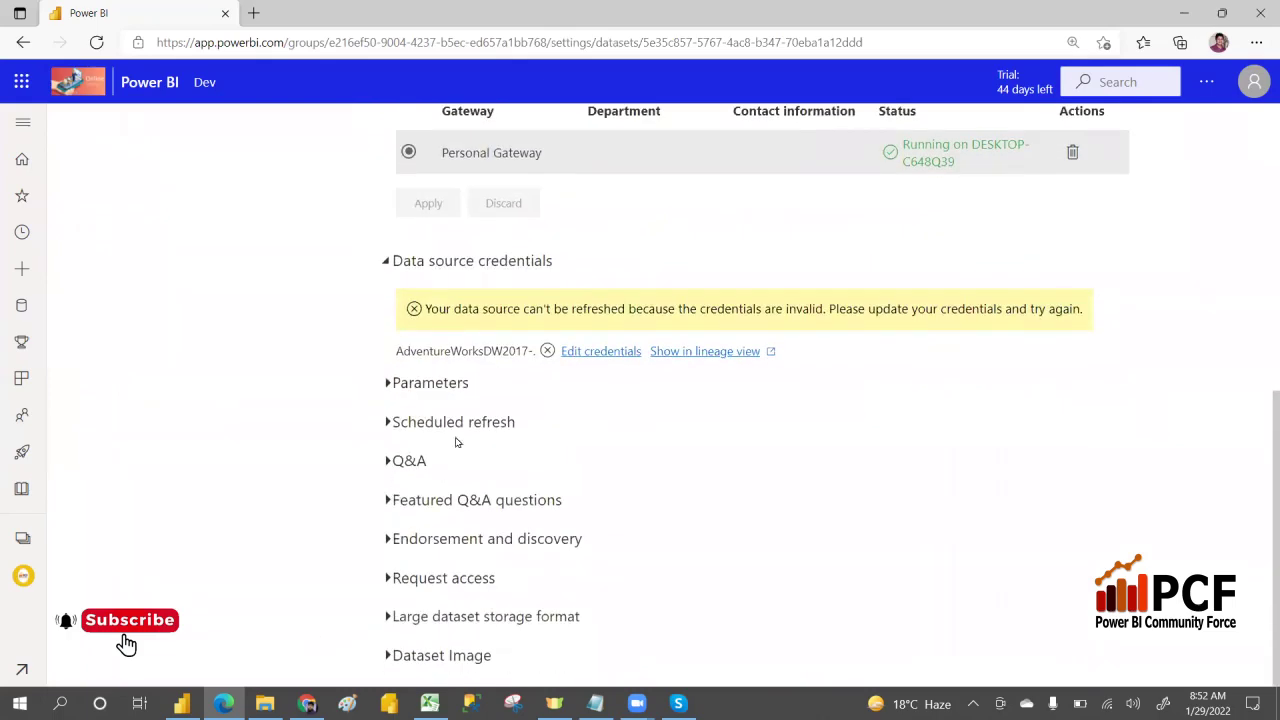
Step: Configure the AdventureWorksDW2017 credentials with WindowsWithoutImpersonation authentication and privacy level None, and sign in
click(605, 351)
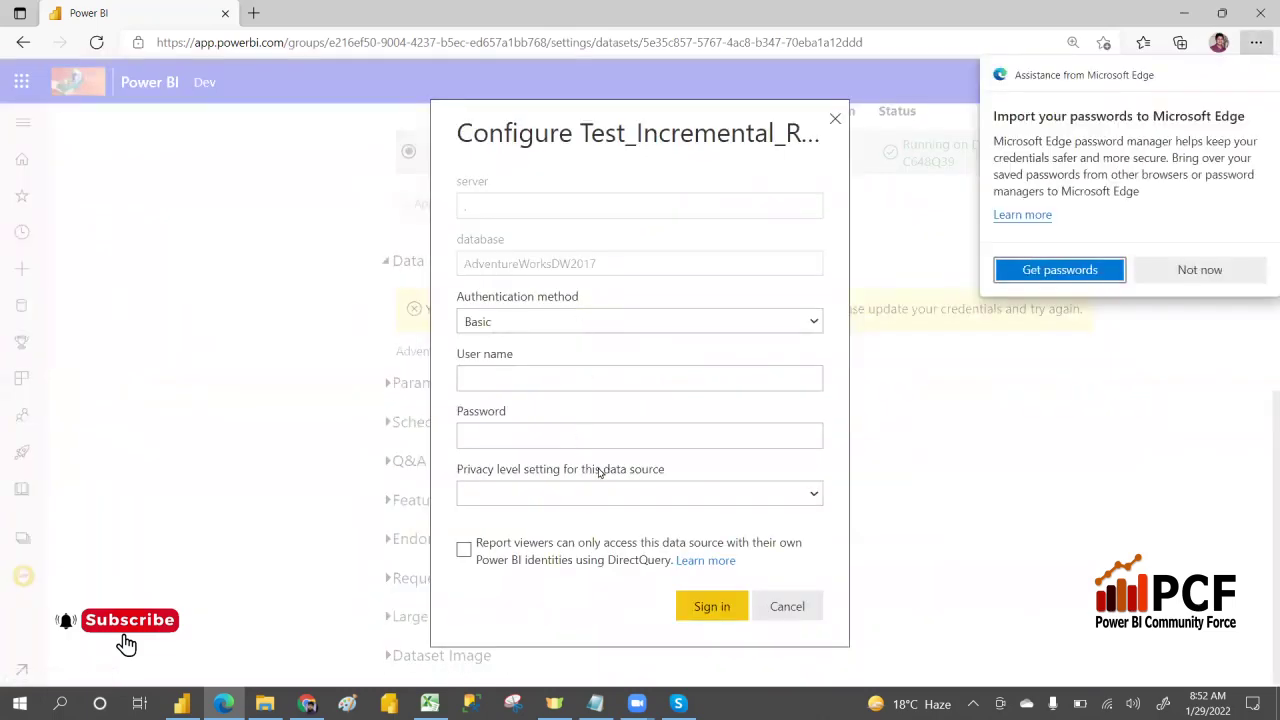
click(579, 322)
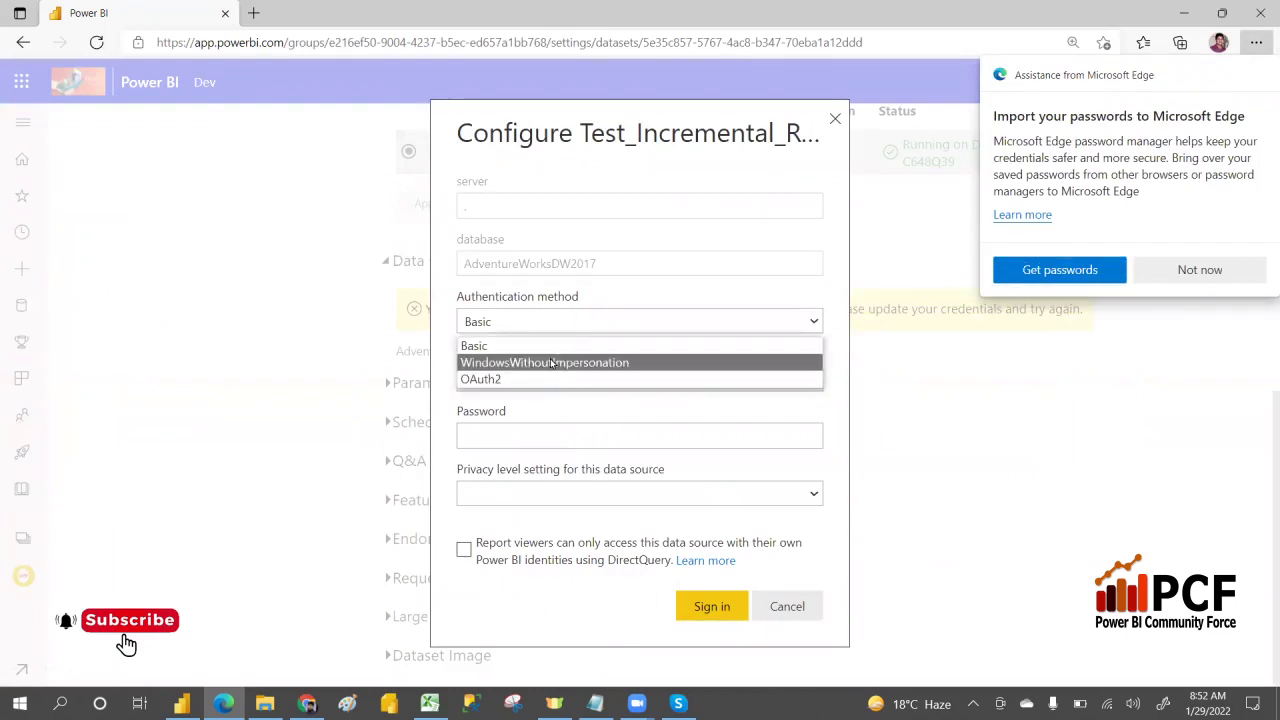
click(549, 362)
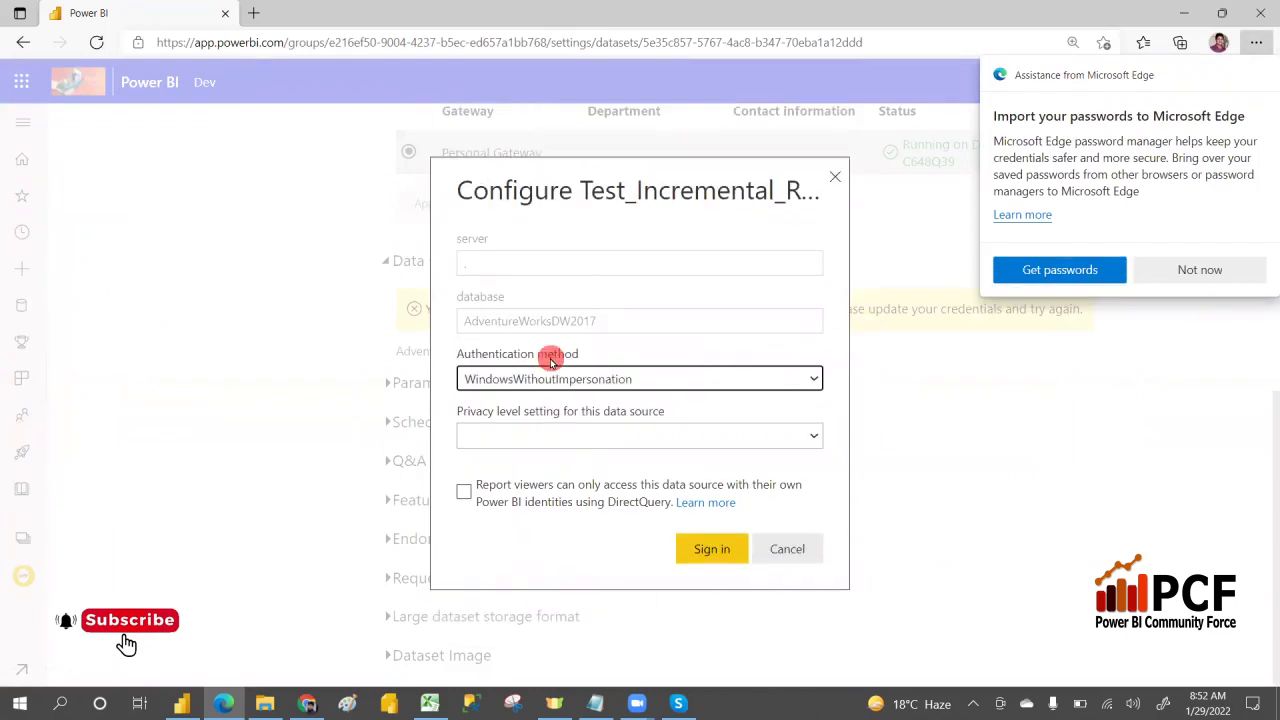
click(576, 442)
click(528, 480)
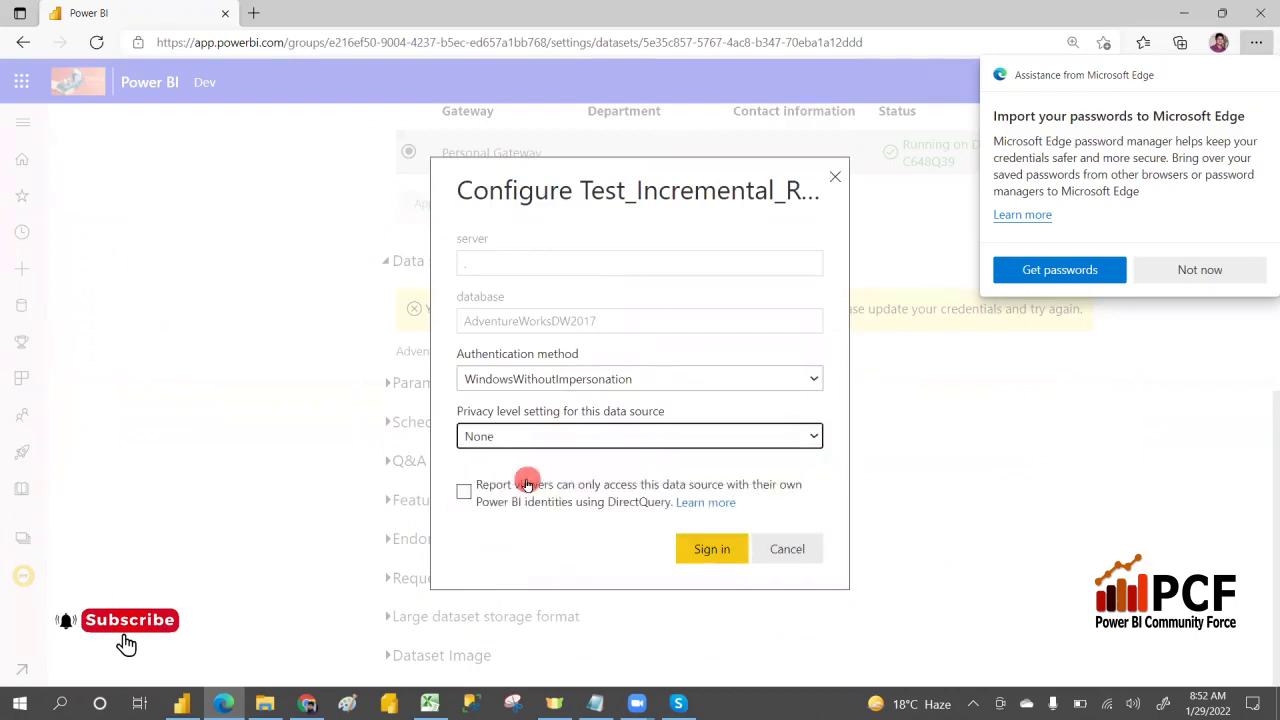
click(718, 553)
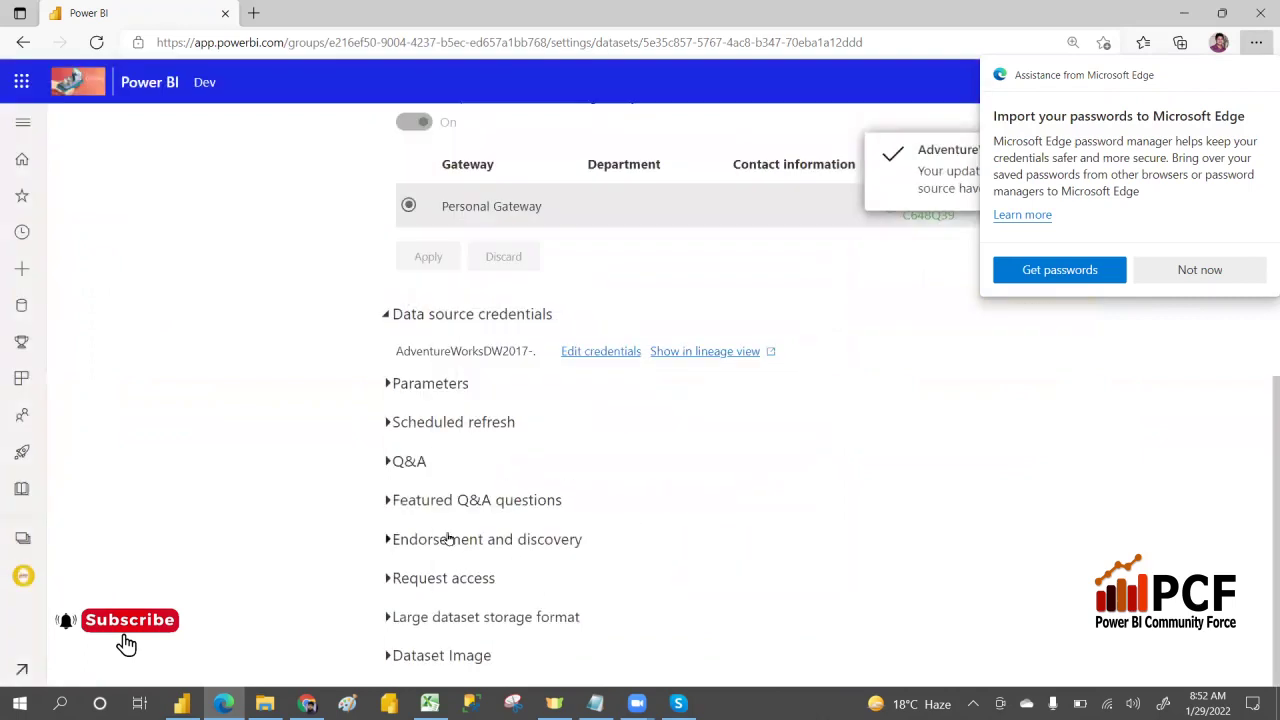
Step: Turn on the dataset's scheduled refresh, add a daily refresh time of 8:30 PM and apply the schedule
click(386, 424)
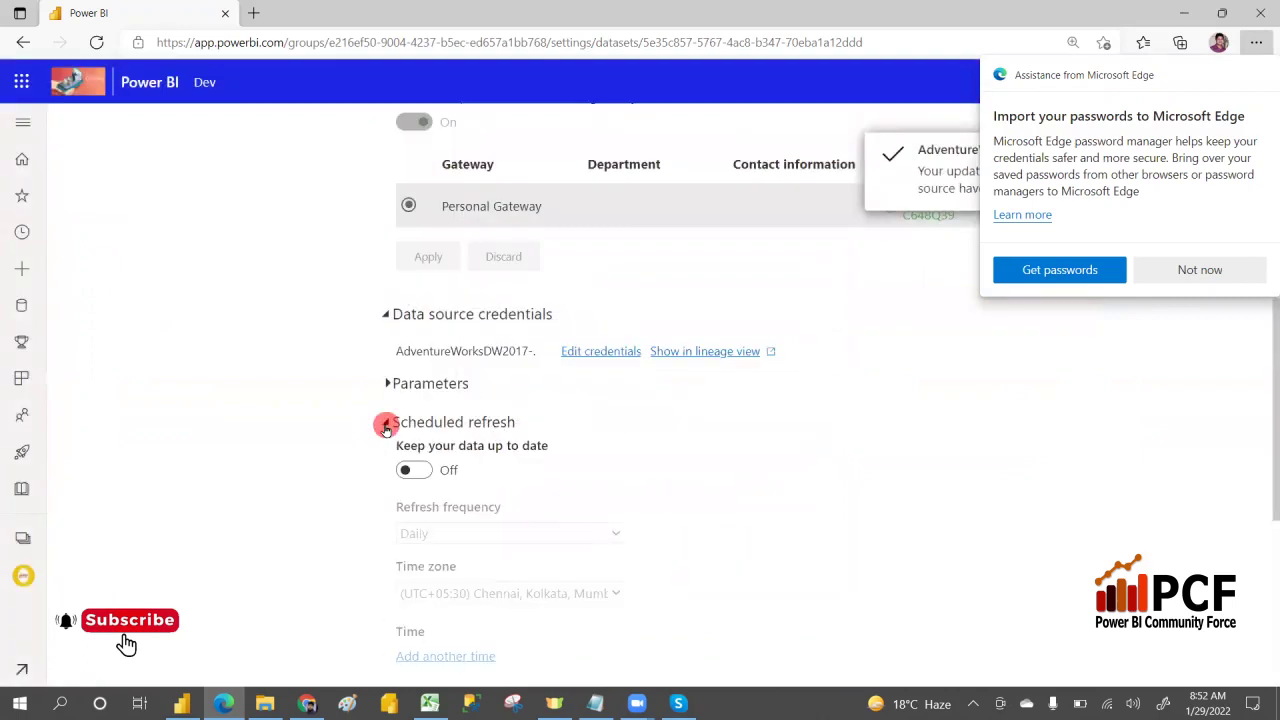
click(414, 470)
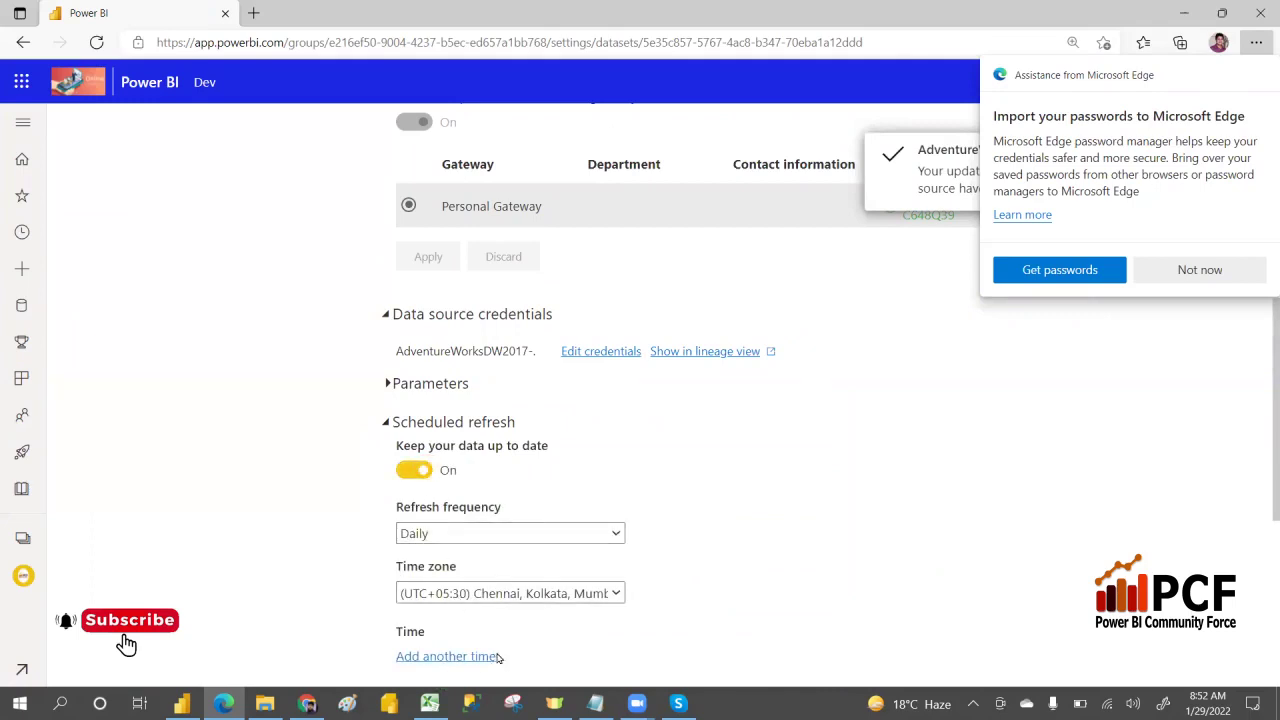
scroll(575, 641, down, 2)
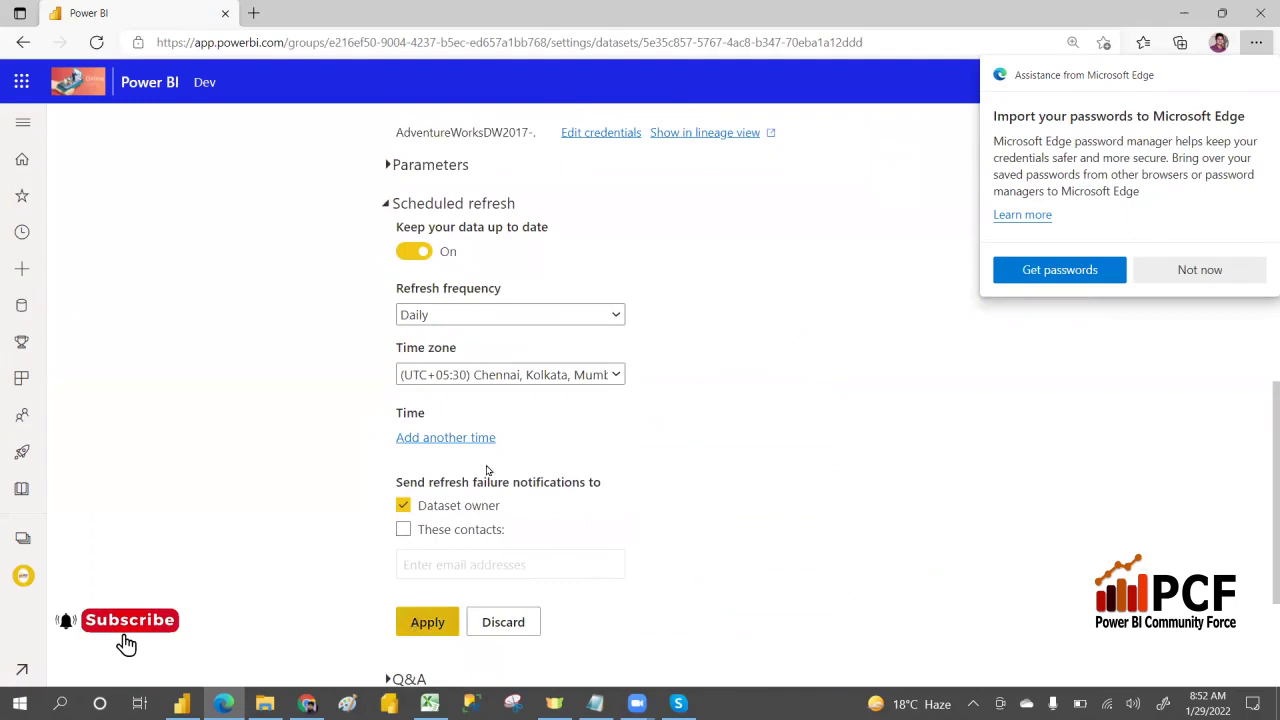
click(450, 438)
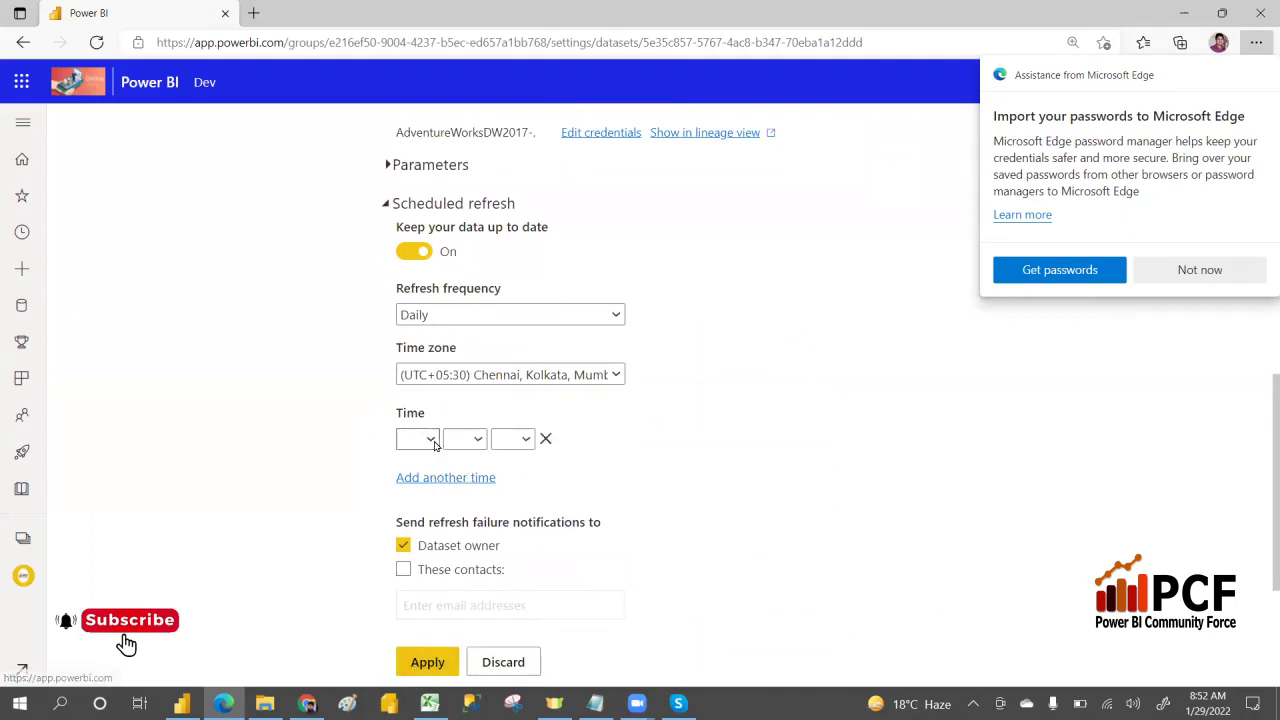
click(432, 441)
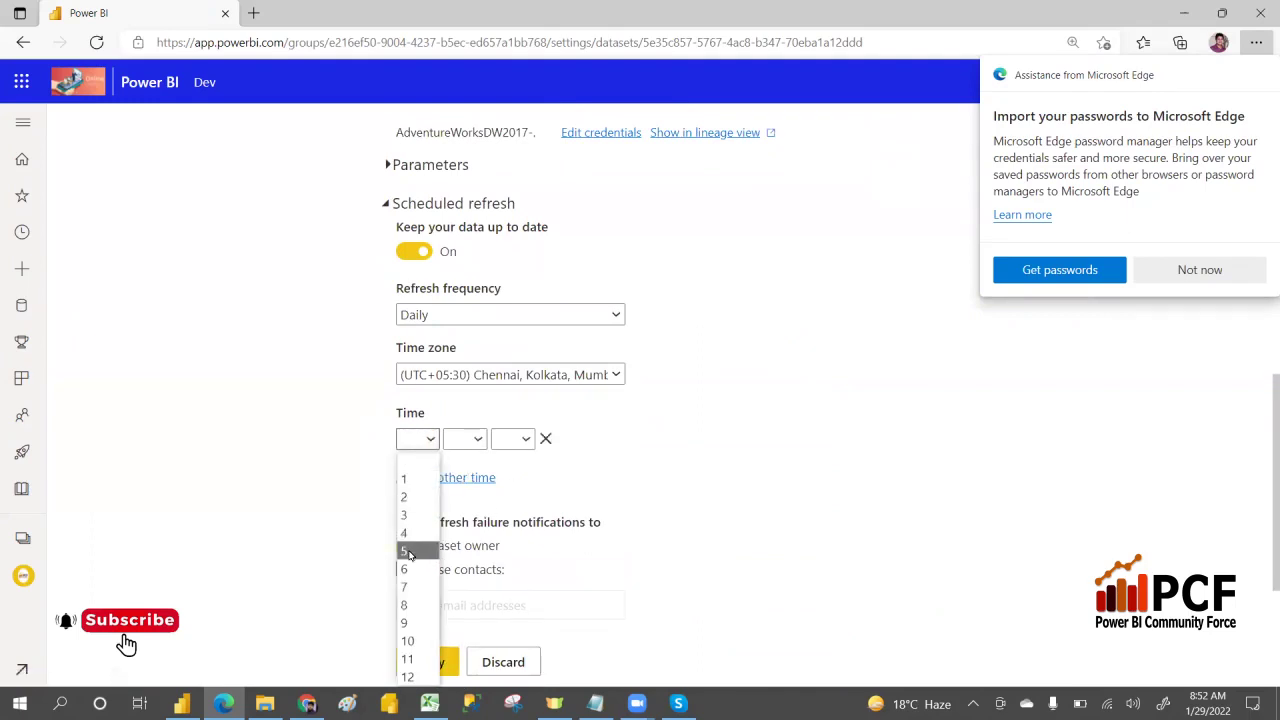
click(407, 604)
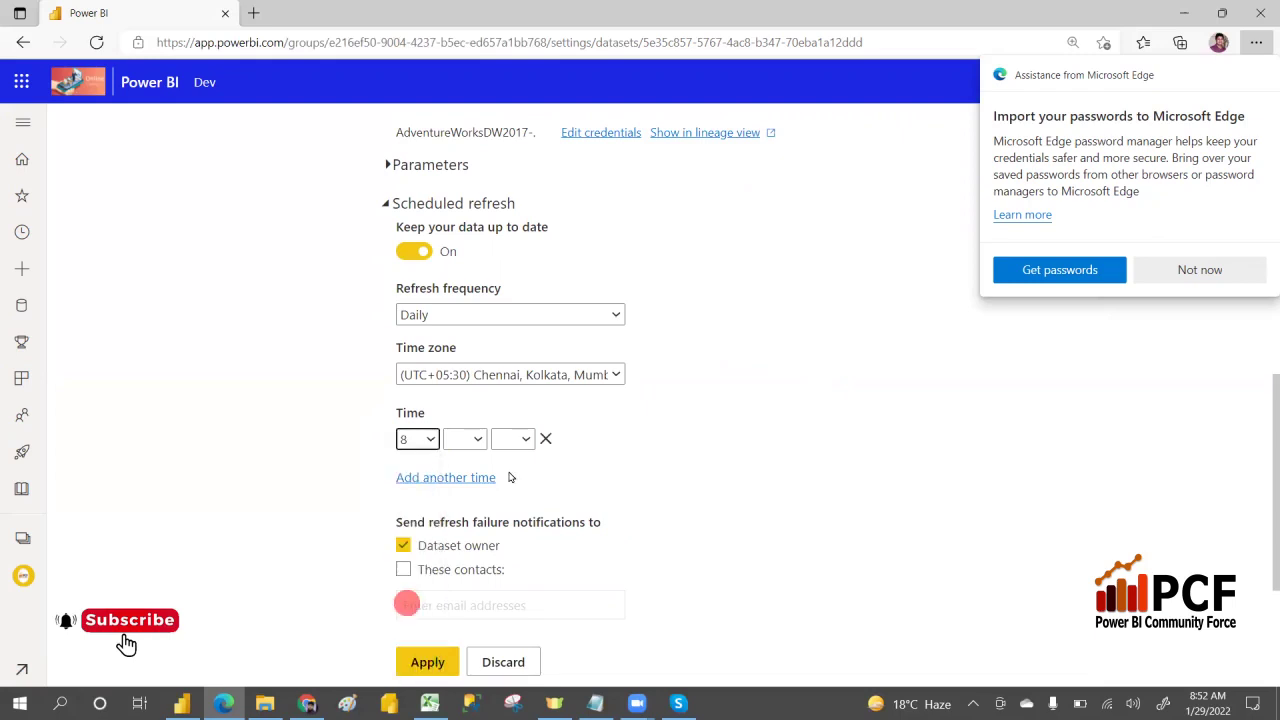
click(476, 445)
click(452, 490)
click(522, 443)
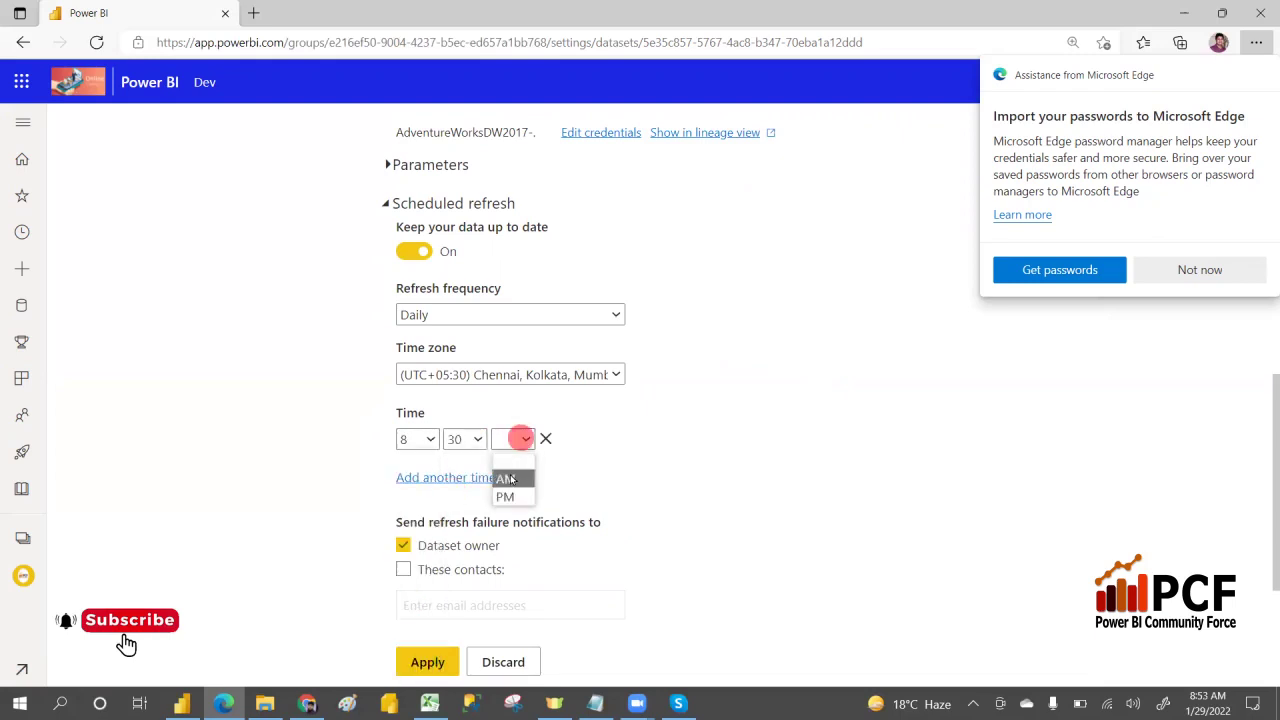
click(511, 493)
click(425, 662)
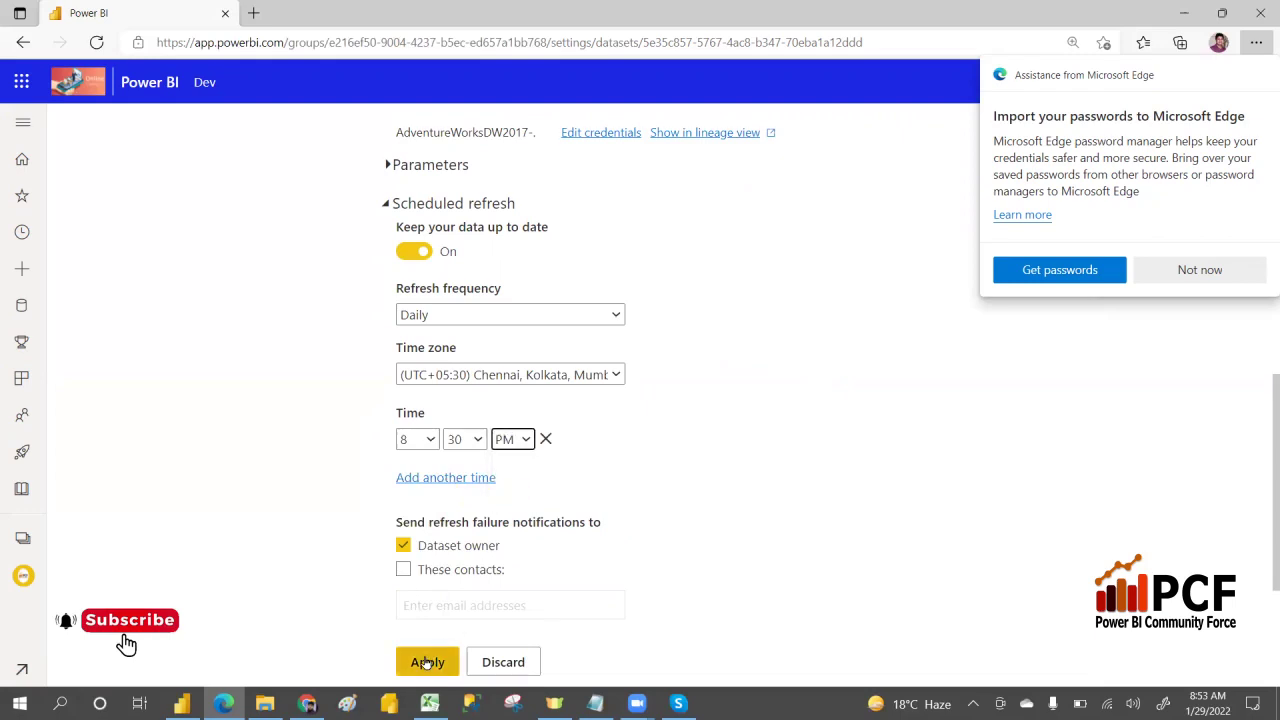
Step: Change the refresh frequency to Weekly with only Friday selected, and apply the schedule
click(425, 316)
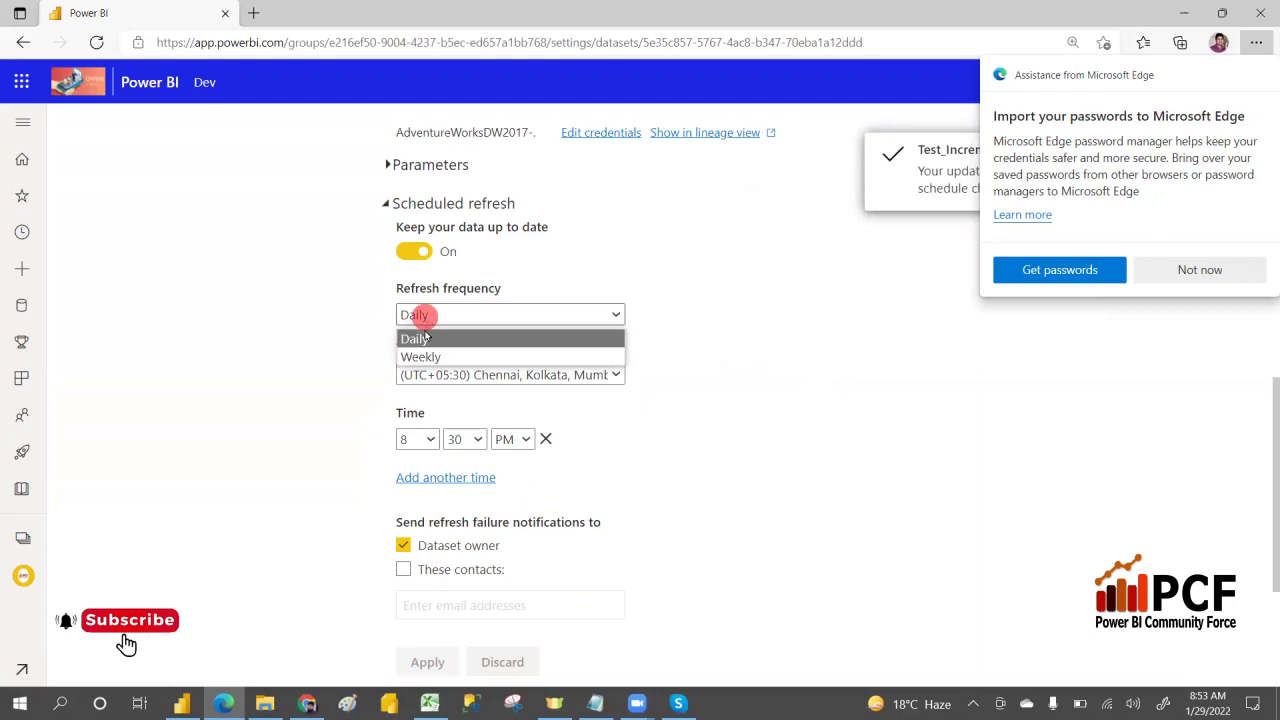
click(424, 357)
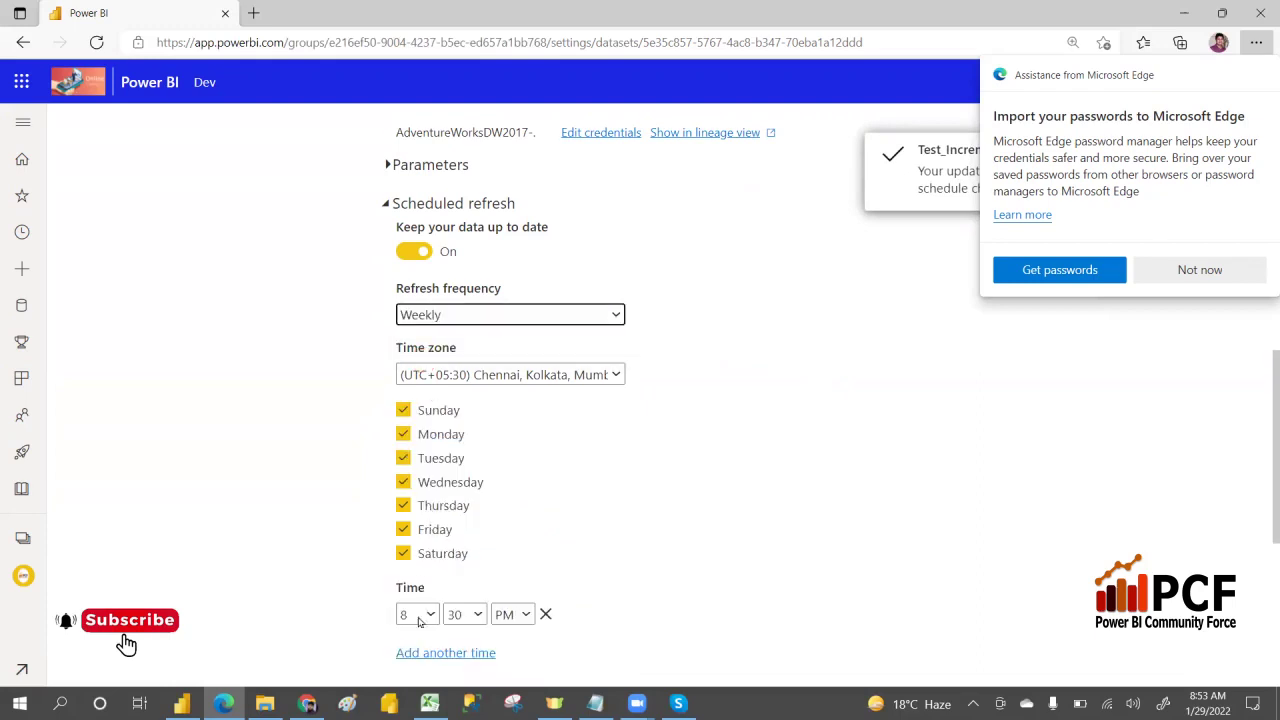
click(403, 411)
click(401, 434)
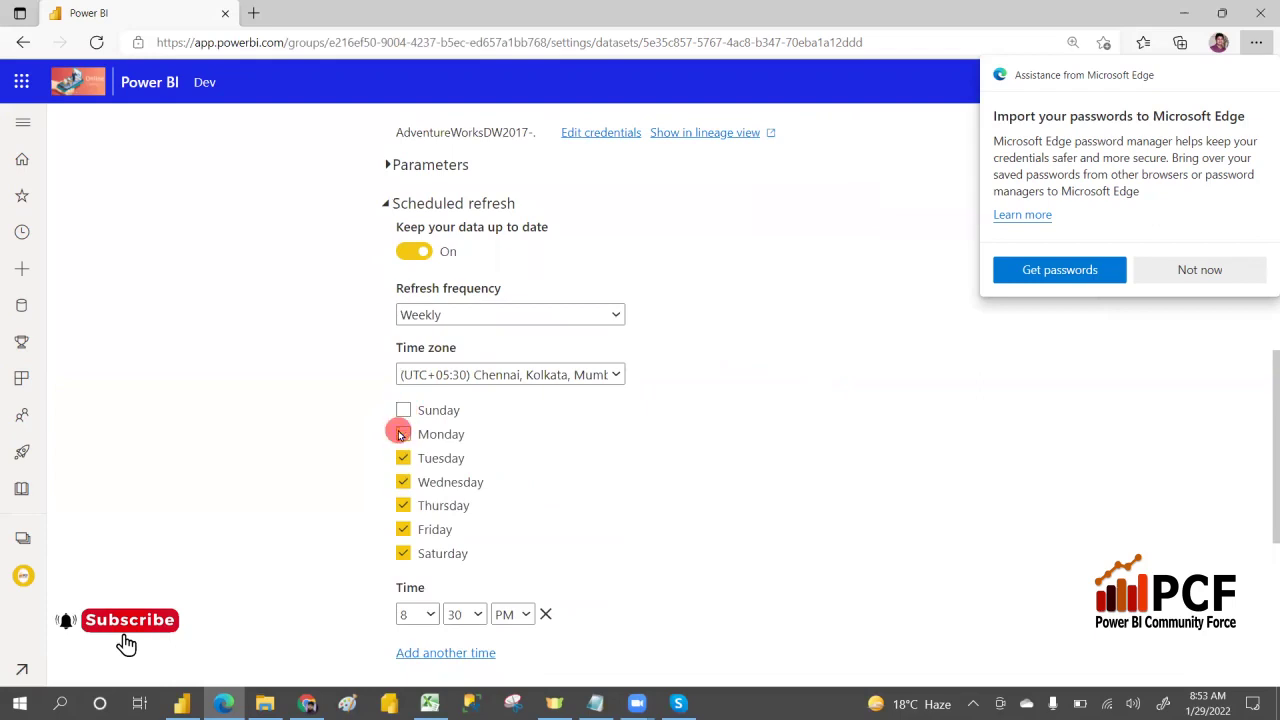
click(401, 458)
click(402, 482)
click(402, 505)
click(402, 553)
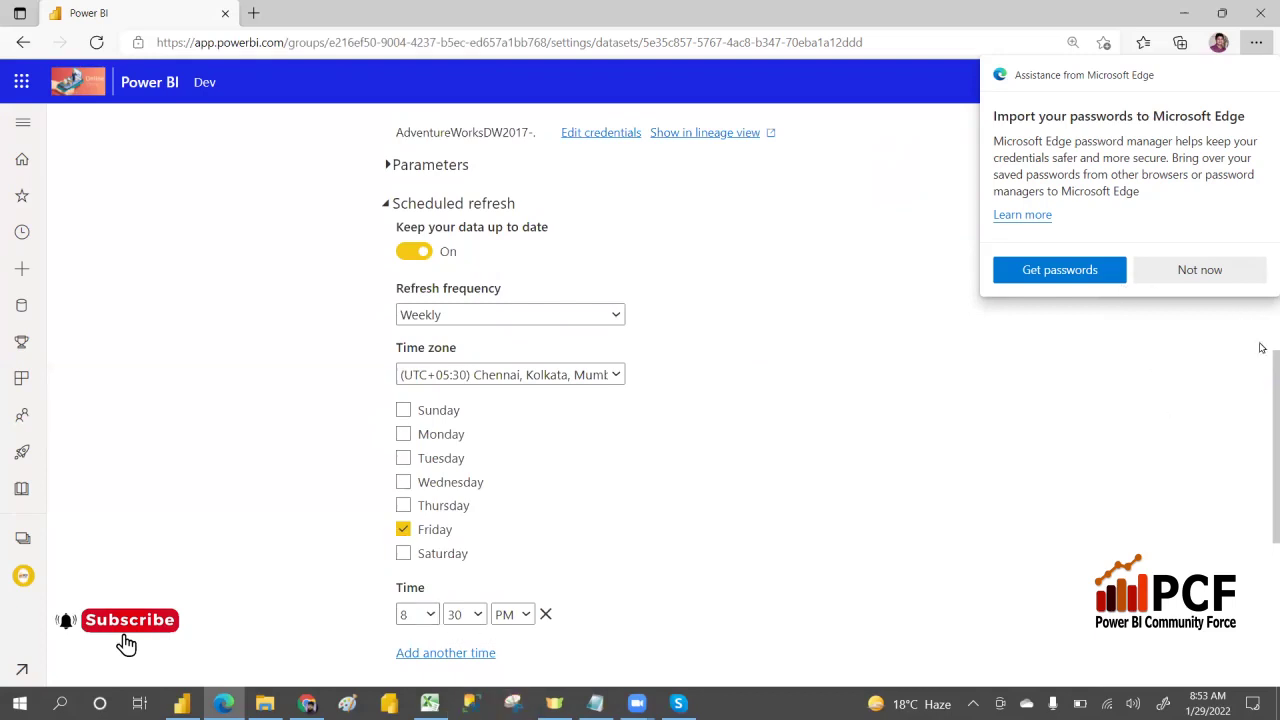
drag(1261, 396, 1262, 488)
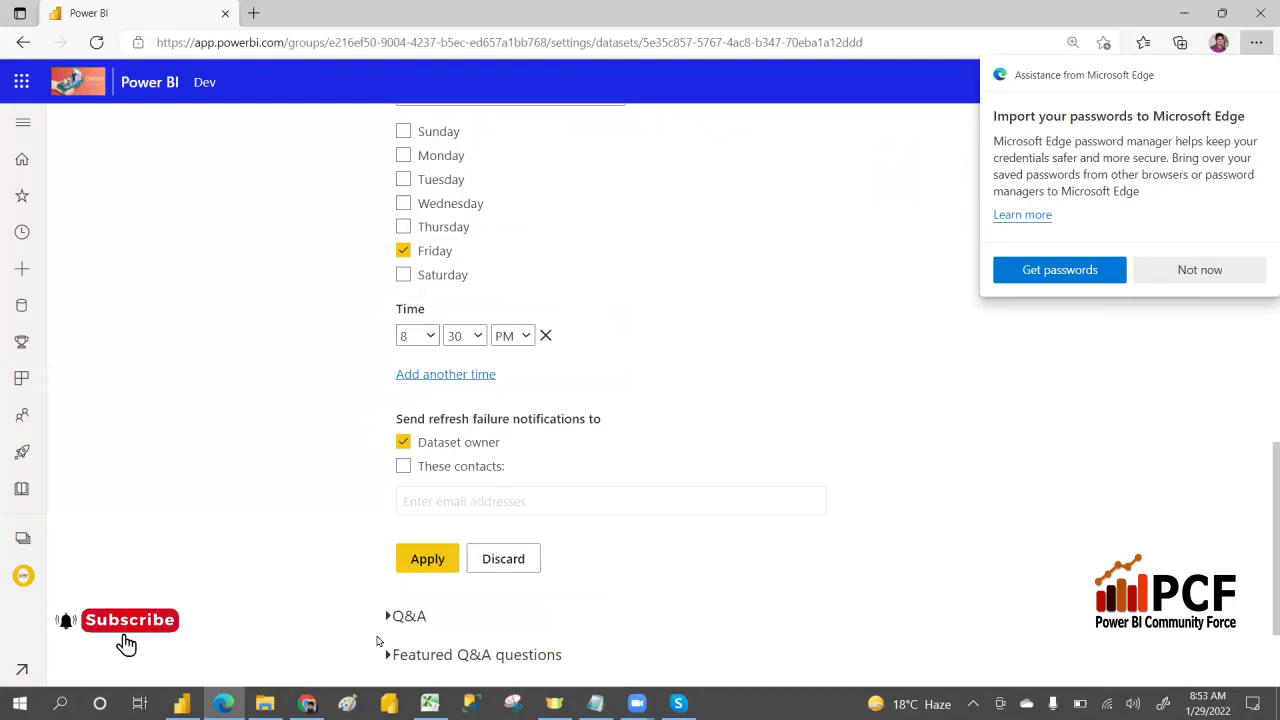
click(422, 552)
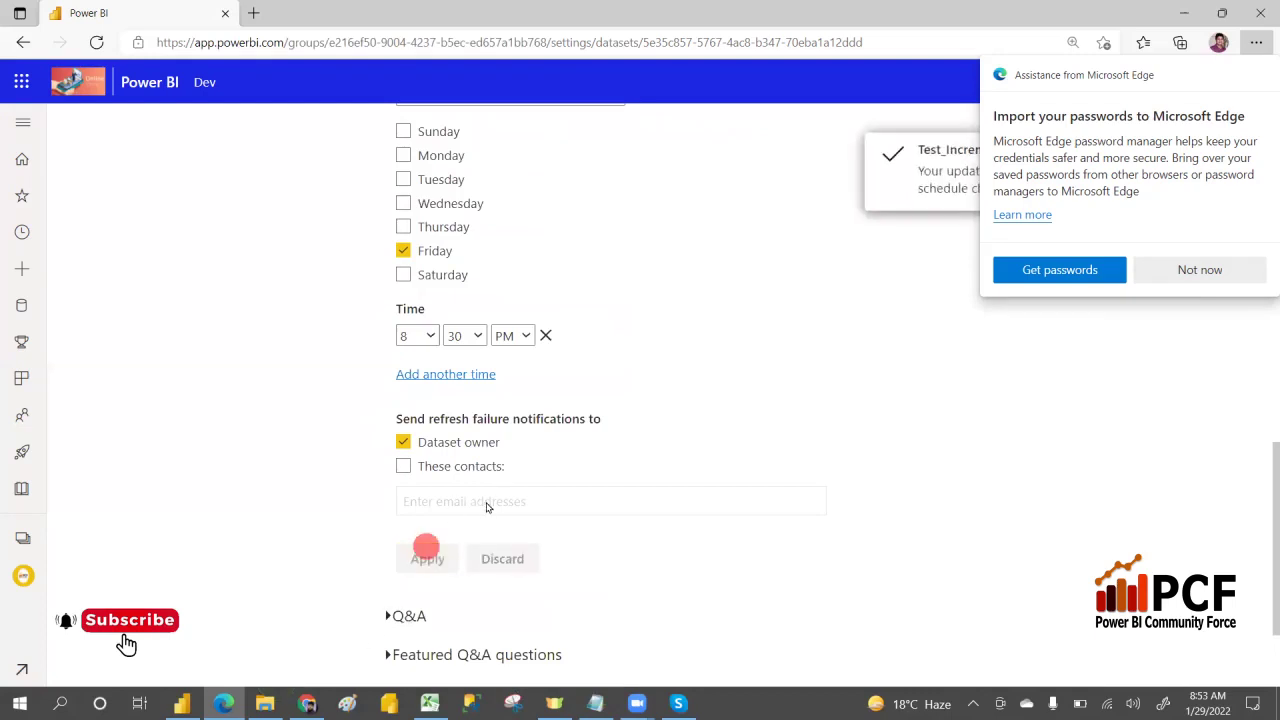